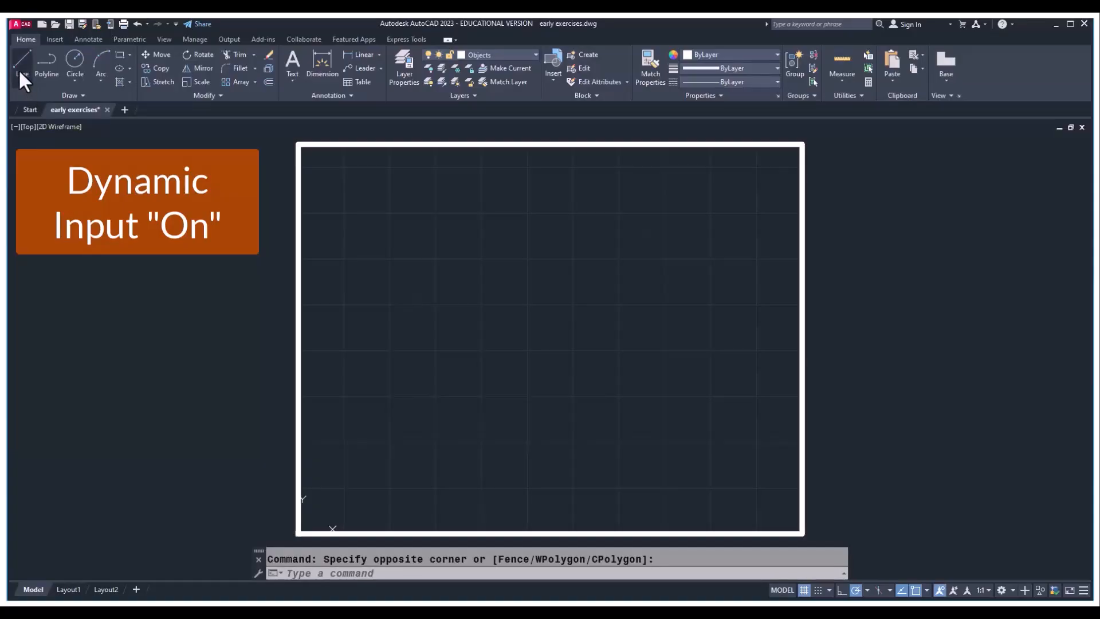
With Dynamic Input on, draw a freehand chain of six connected line segments zigzagging across the framed area and curling back at its upper right
click(21, 72)
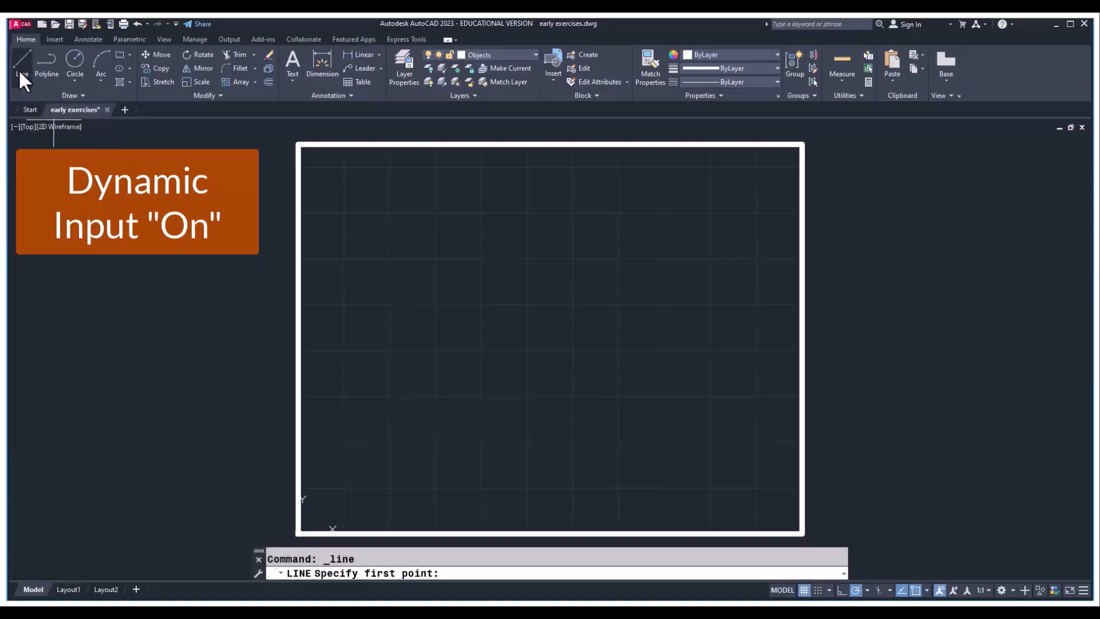
click(372, 463)
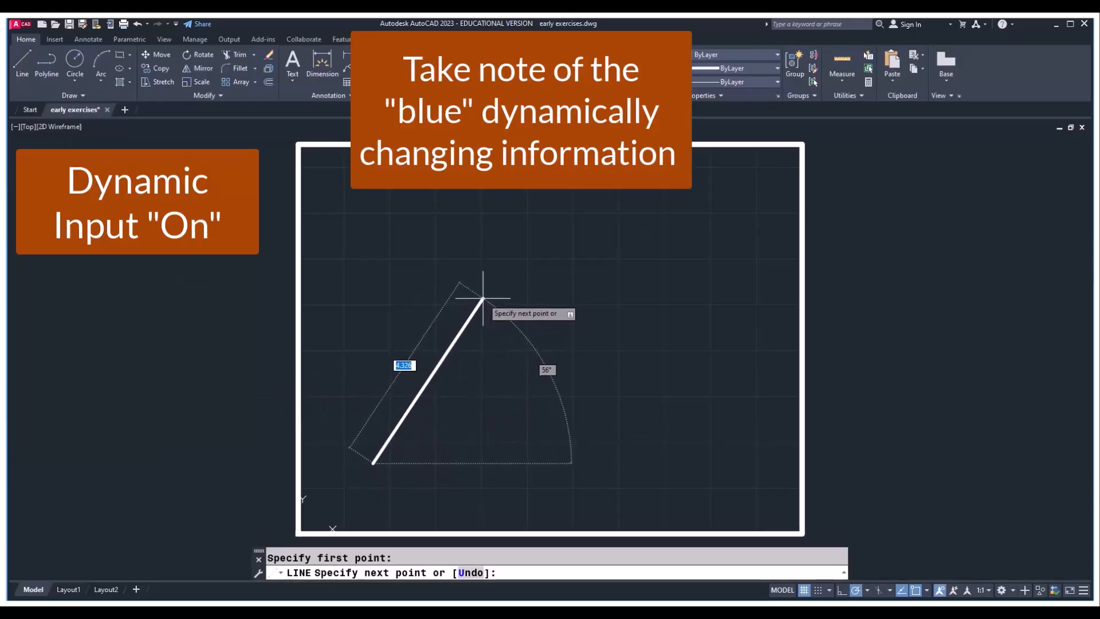
click(482, 296)
click(576, 423)
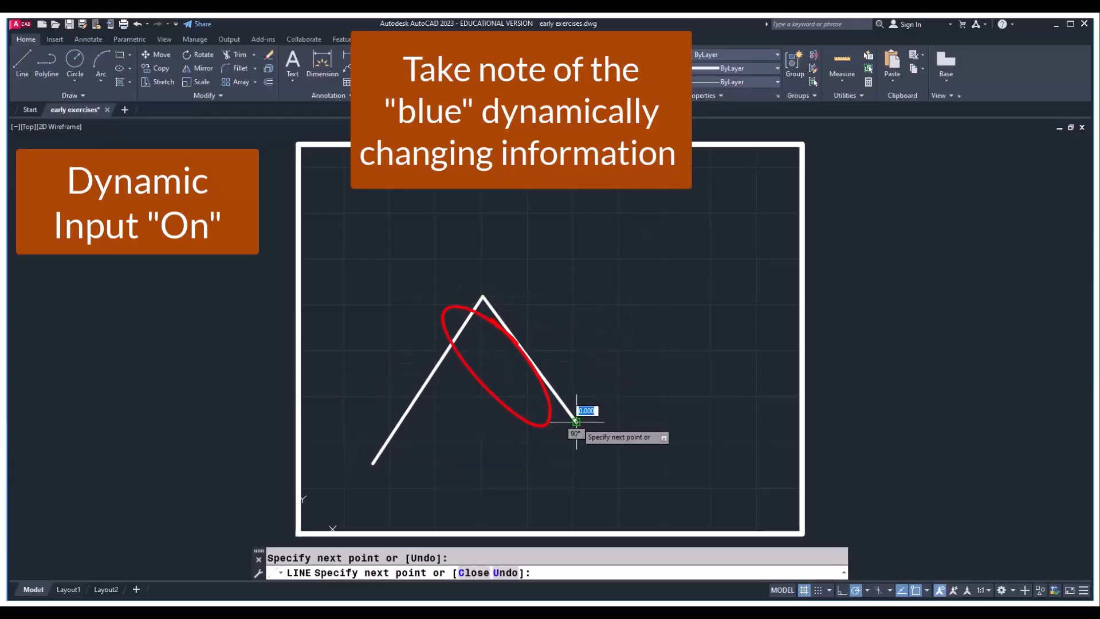
click(680, 475)
click(754, 371)
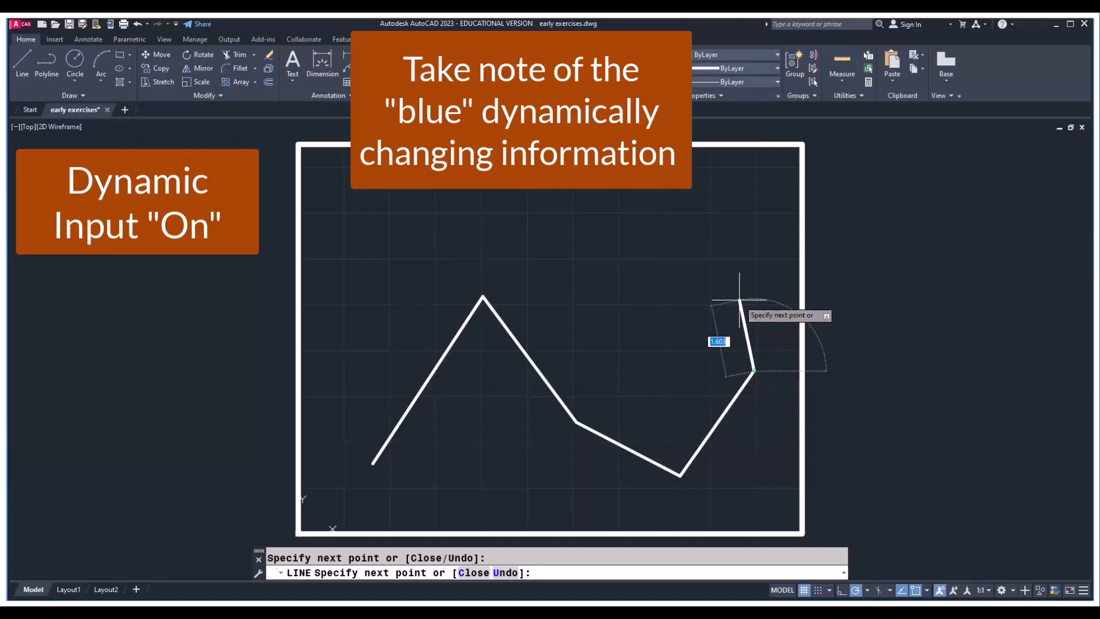
click(716, 243)
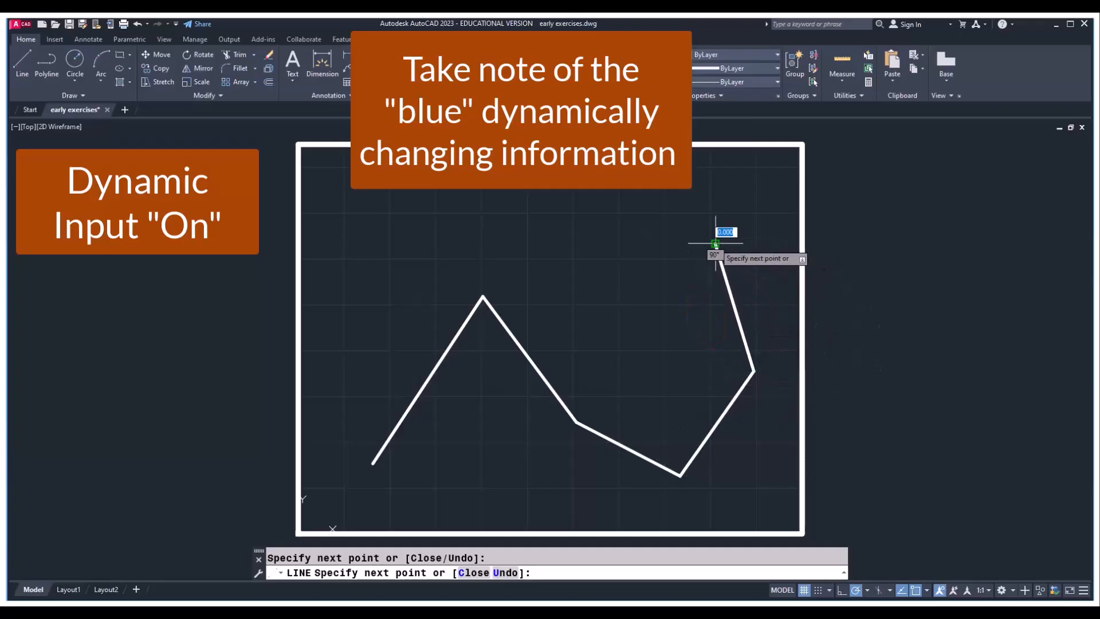
click(575, 231)
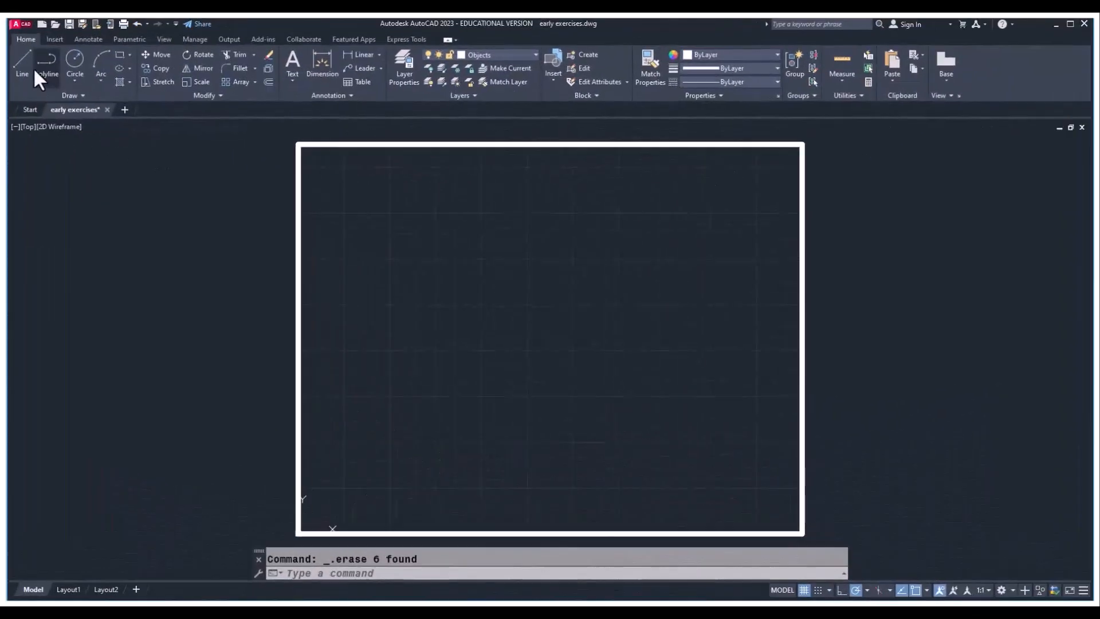
With Dynamic Input off, draw a freehand chain of five connected line segments inside the frame and end the Line command
click(21, 74)
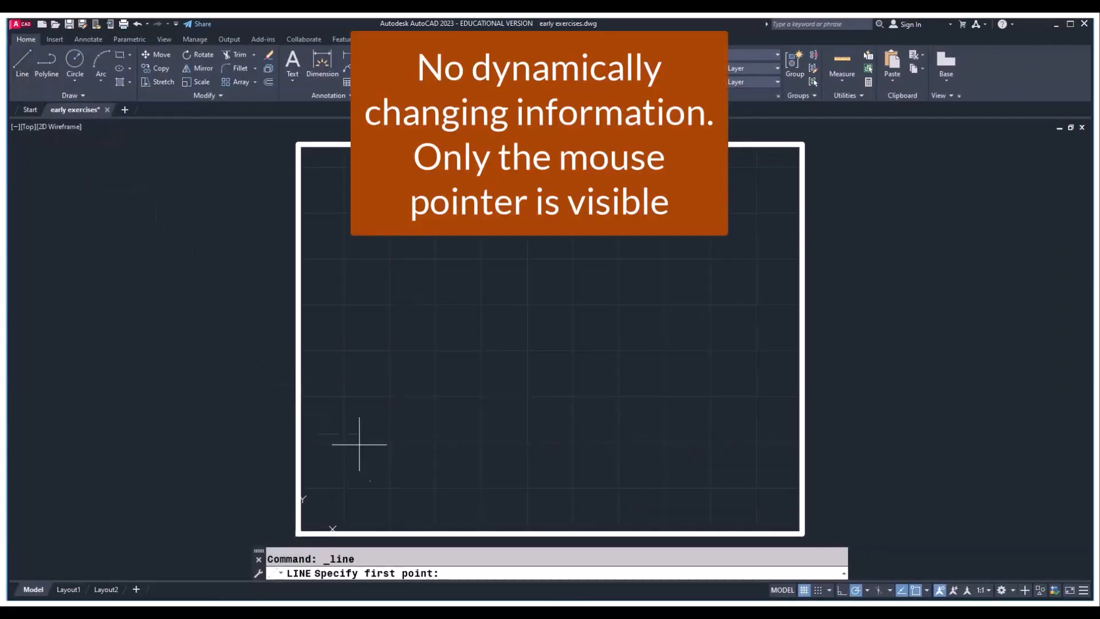
click(364, 464)
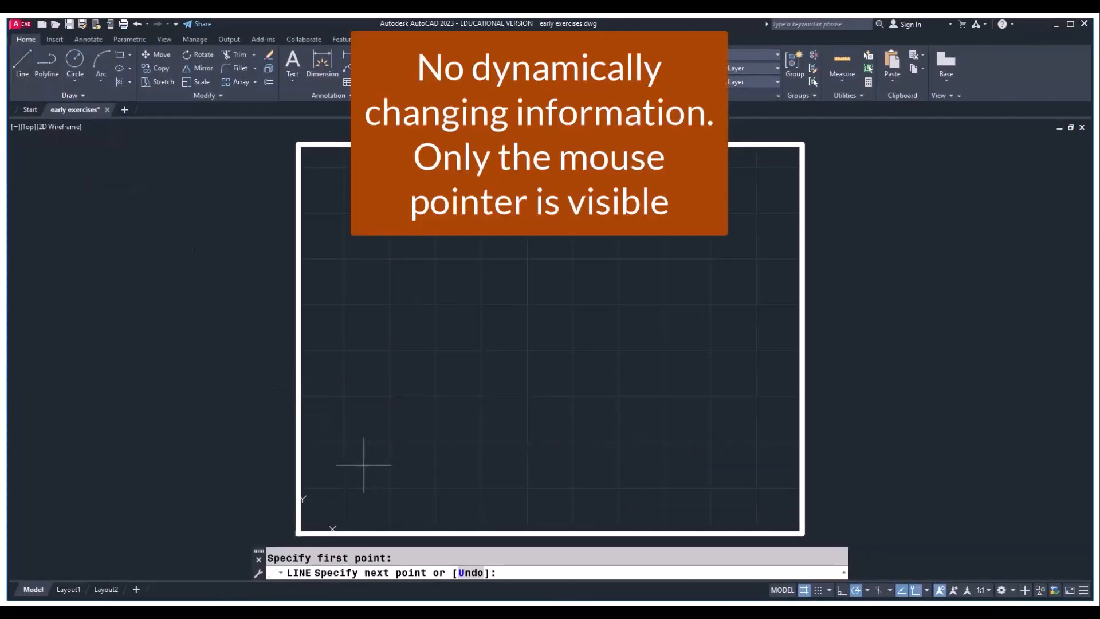
click(456, 343)
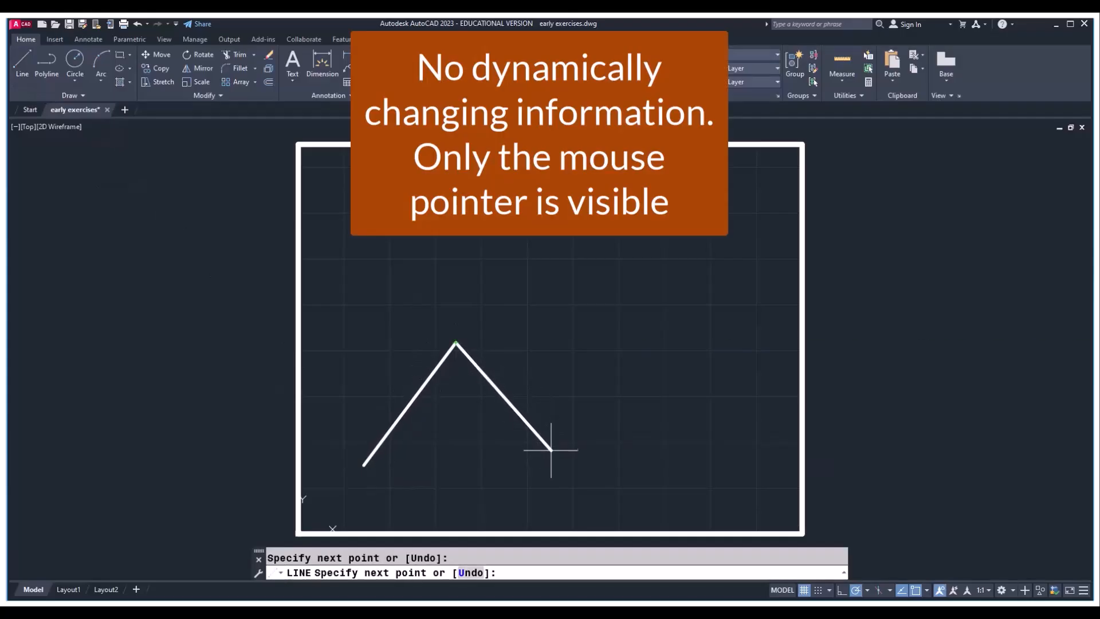
click(550, 450)
click(749, 378)
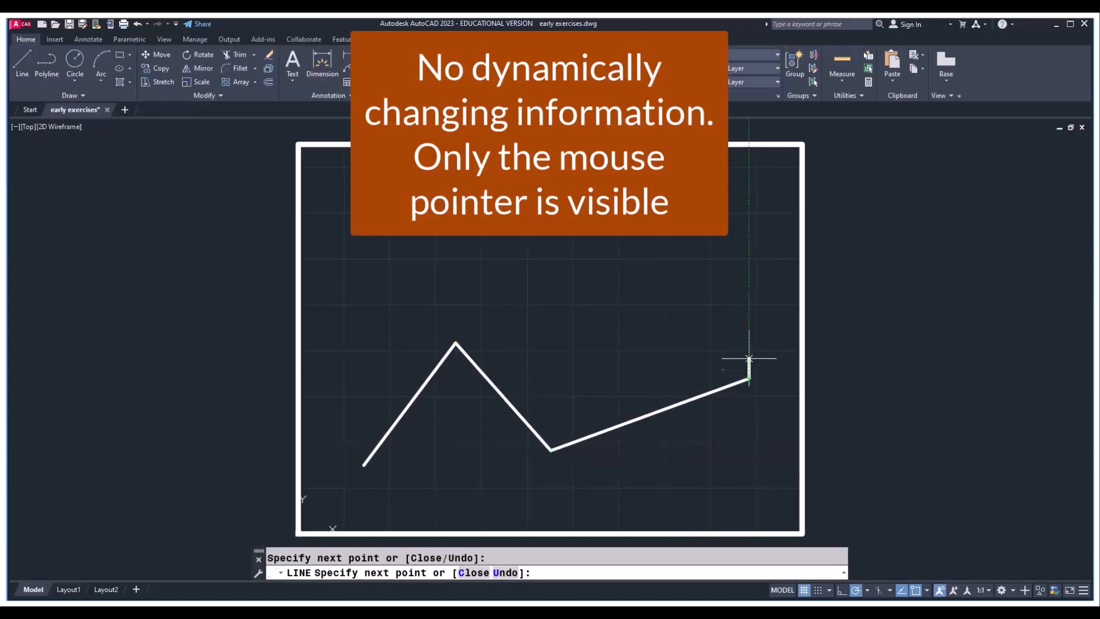
click(668, 206)
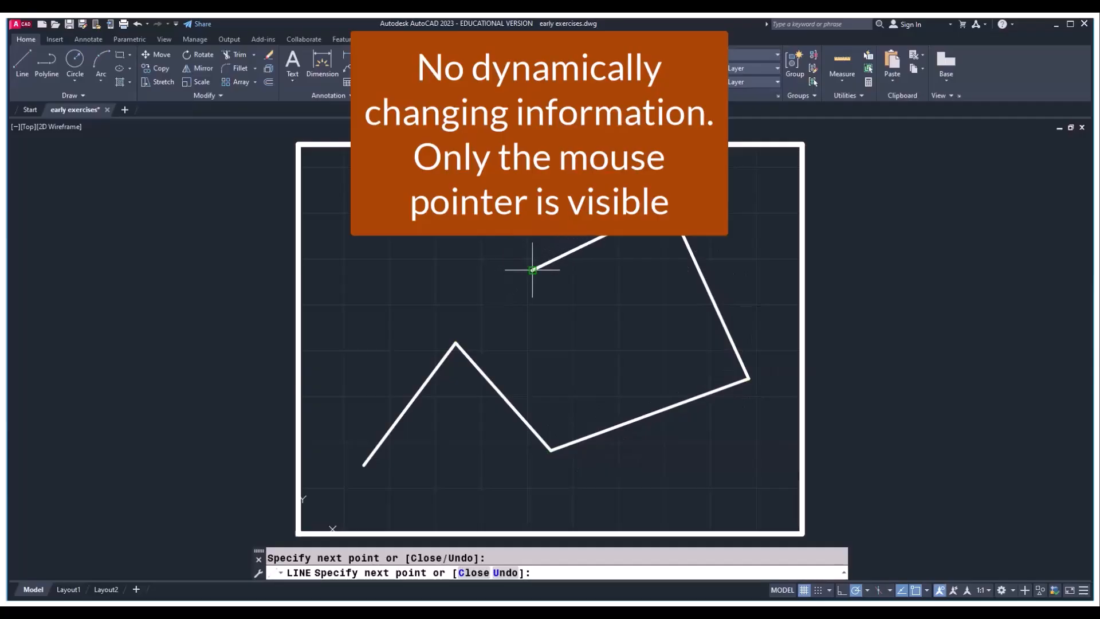
click(532, 269)
key(Return)
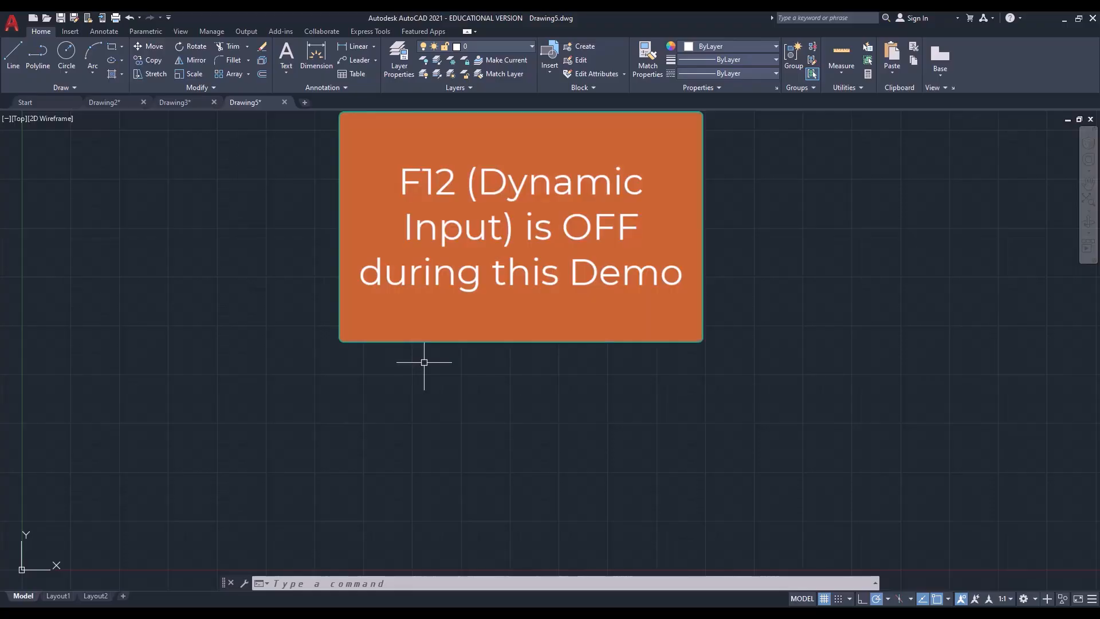
Start a line chain in Drawing5 with one segment rising gently rightward and a second sloping steeply down to the right
click(13, 71)
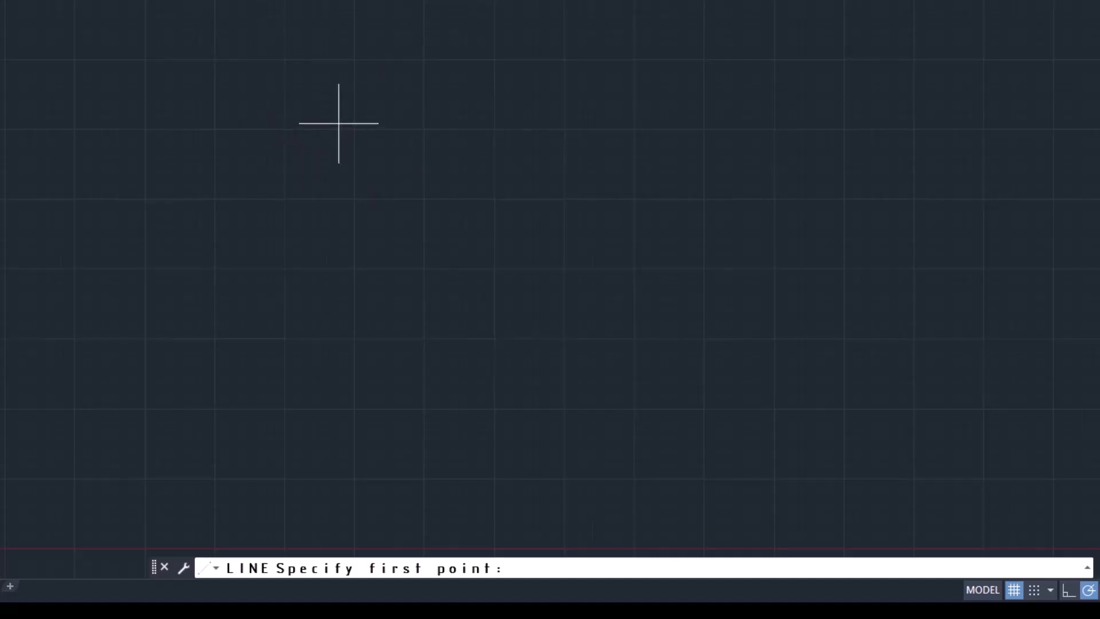
click(42, 169)
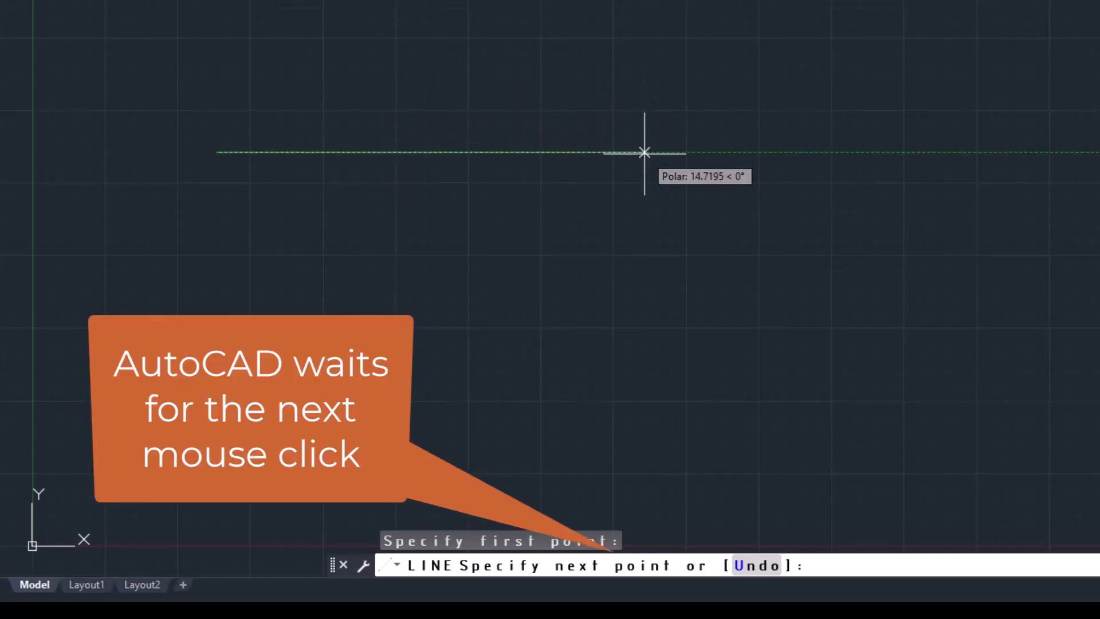
click(624, 19)
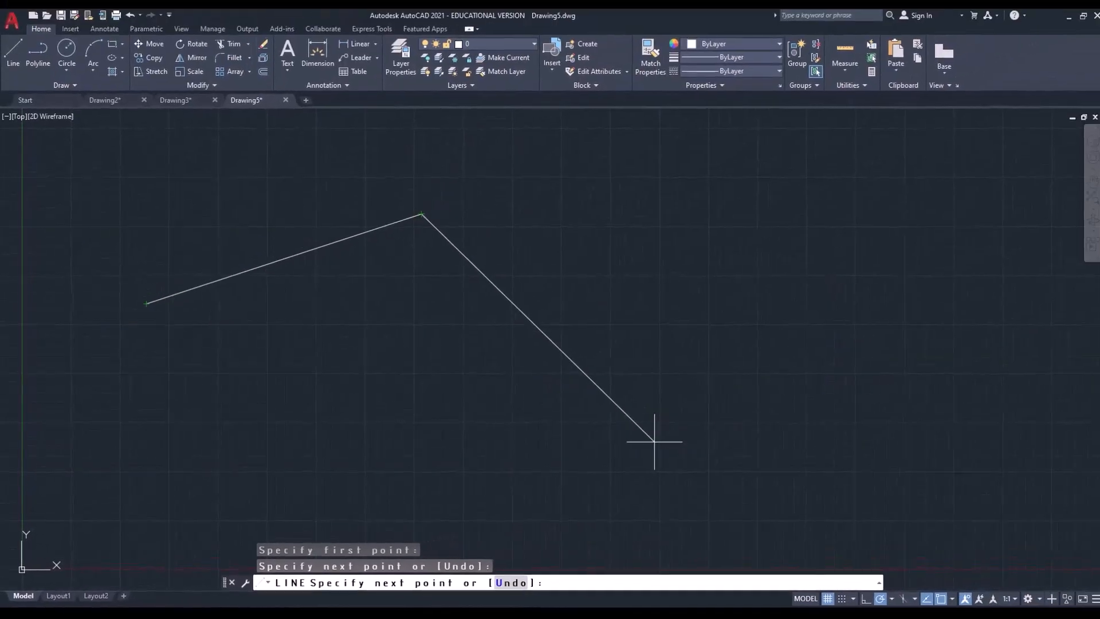
click(654, 441)
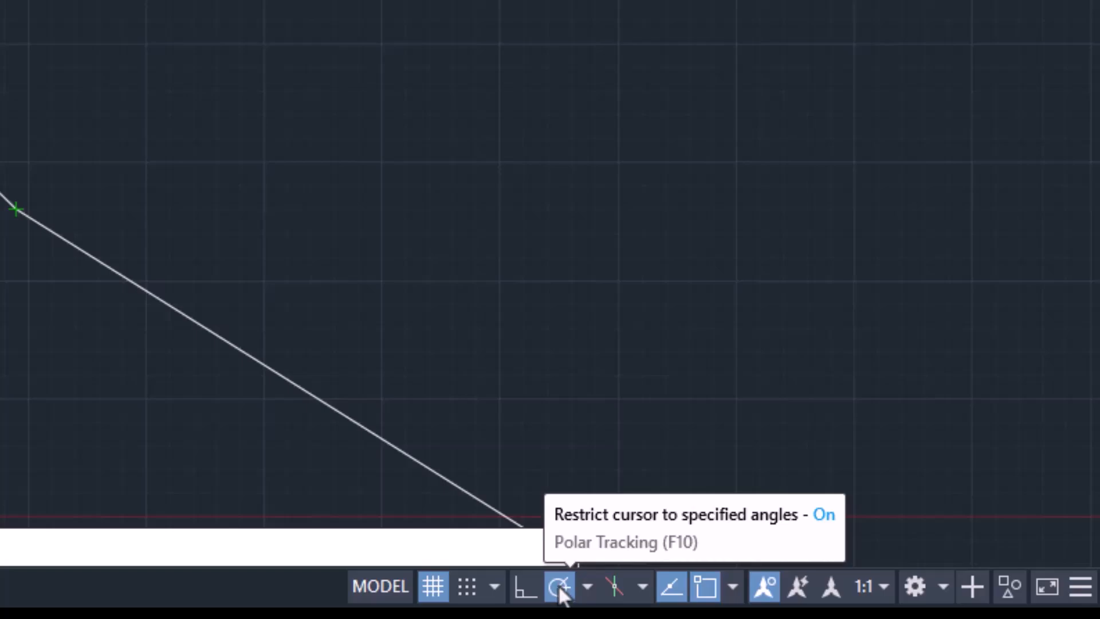
Toggle Polar Tracking off and back on, and continue the line about 7 units straight up and about 5.3 units horizontally to the right
click(558, 585)
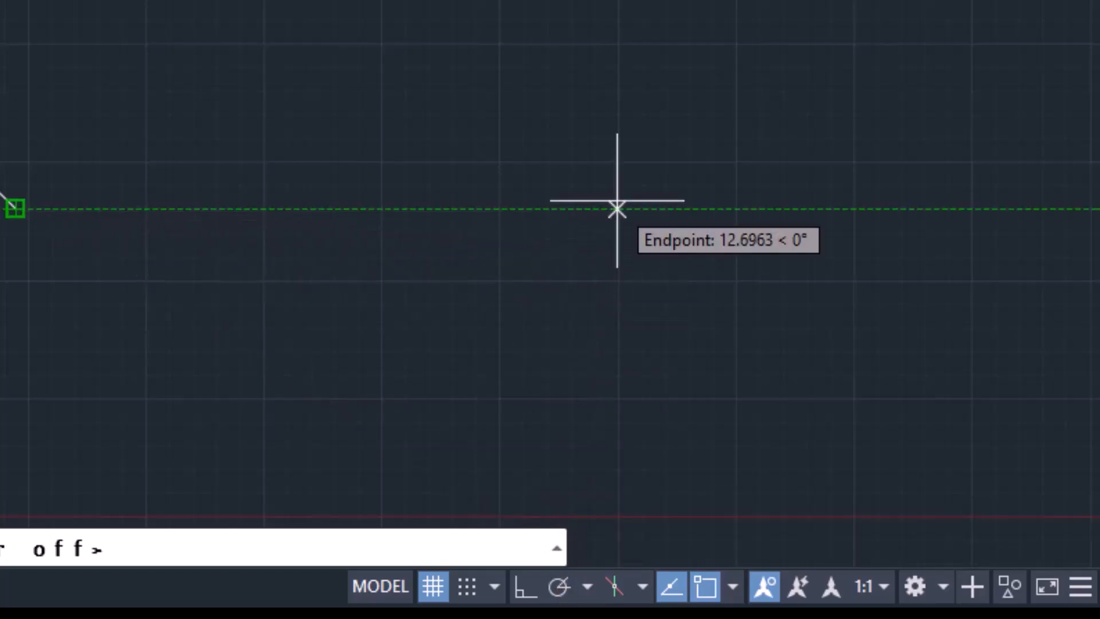
scroll(532, 94, up, 2)
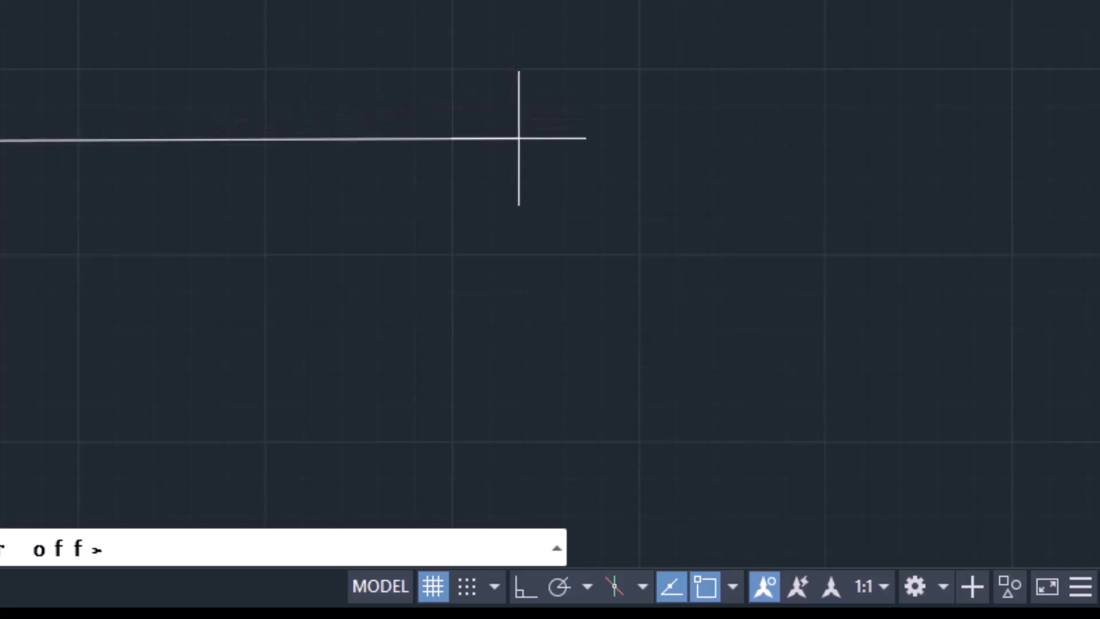
click(556, 586)
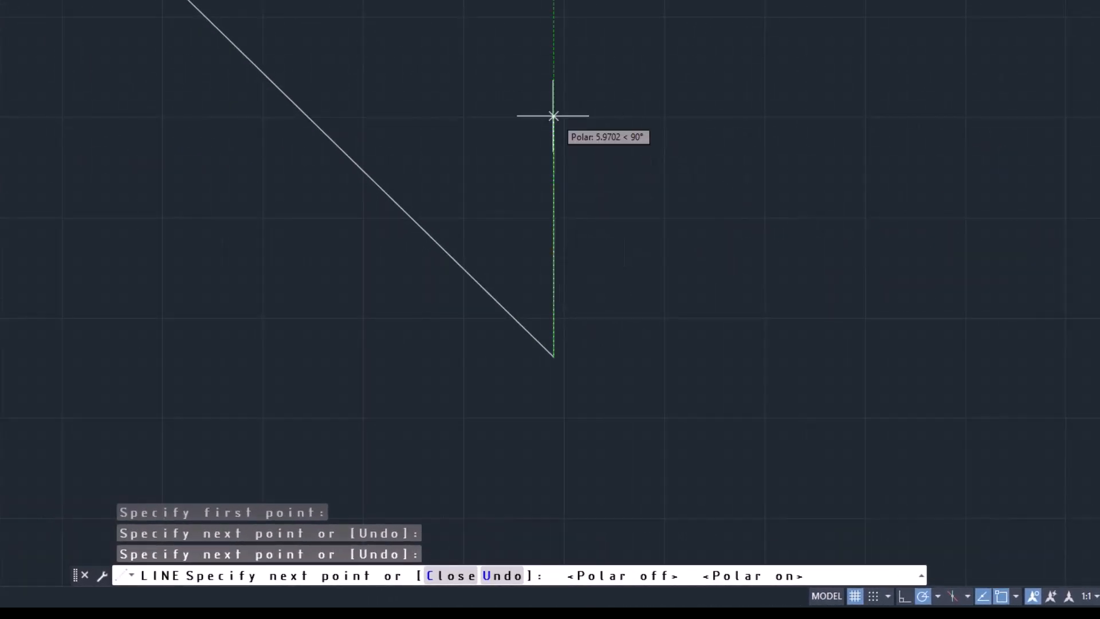
click(553, 75)
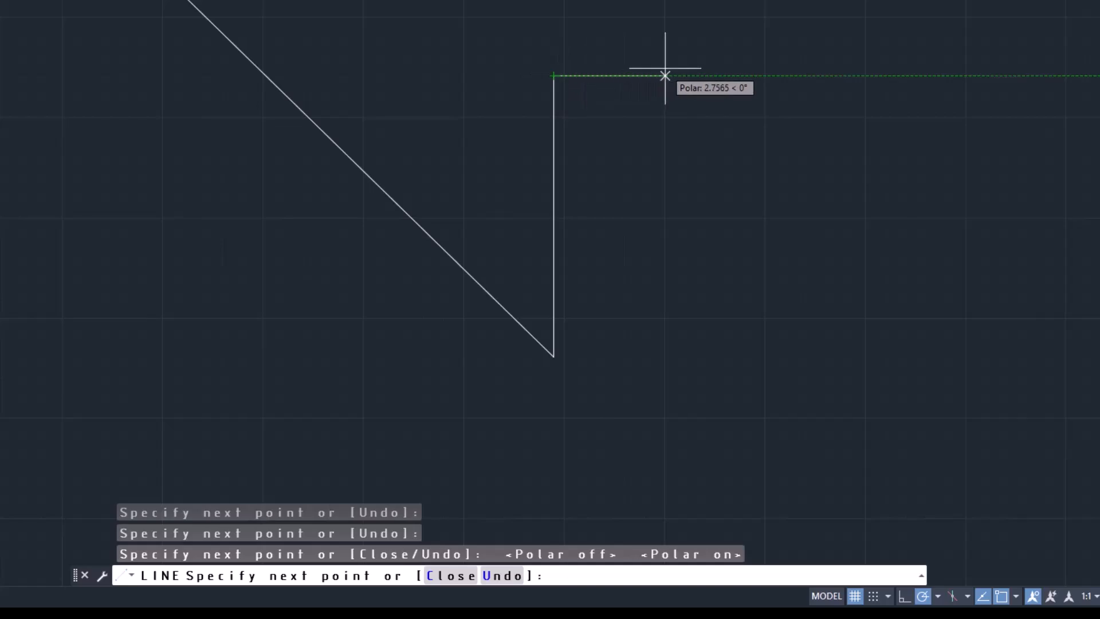
click(765, 75)
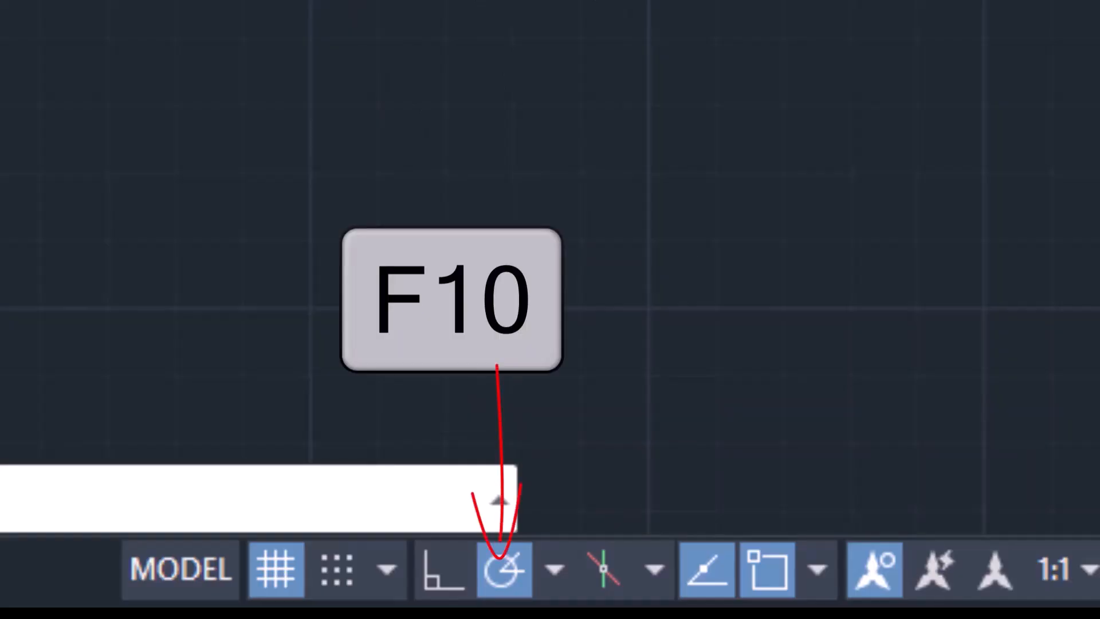
Toggle Polar Tracking off and on again, and extend the line with a vertical segment downward and a horizontal segment to the right
key(F10)
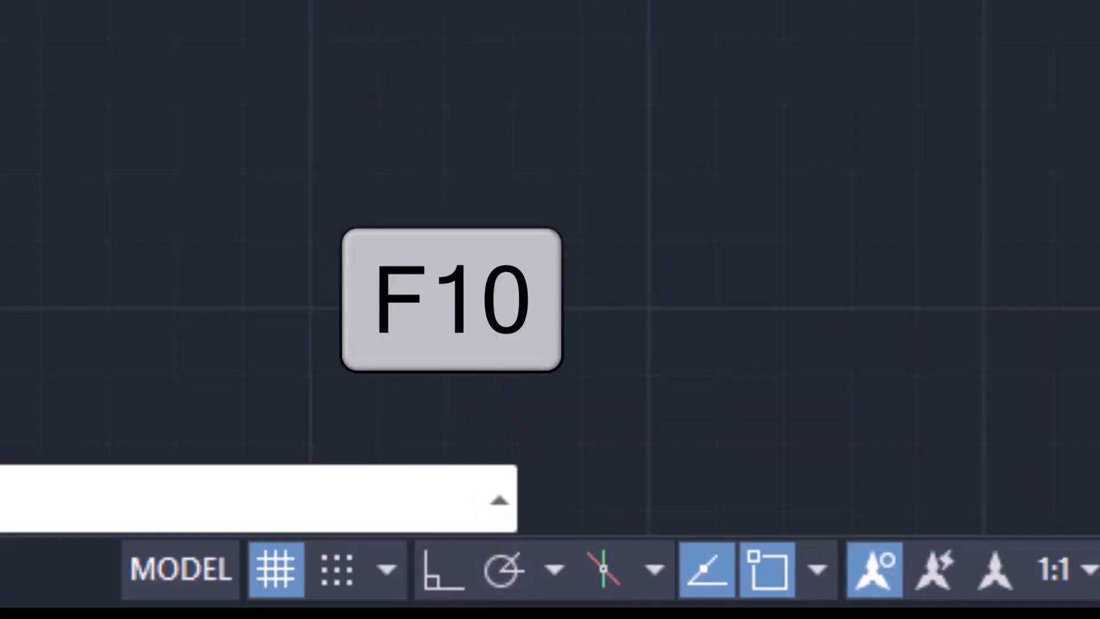
scroll(922, 114, up, 2)
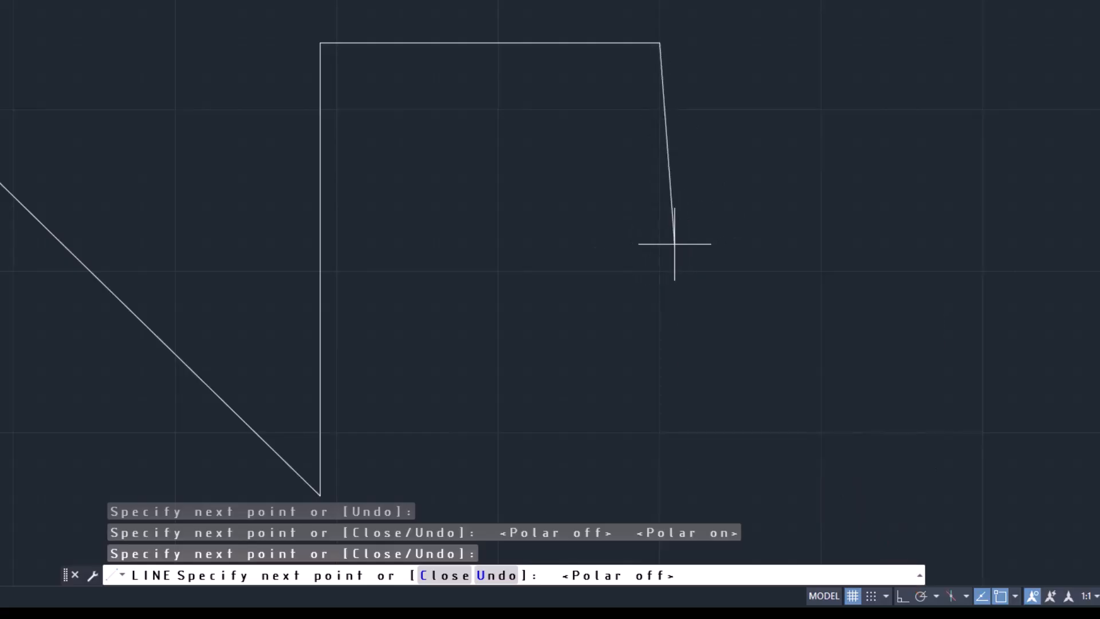
key(F10)
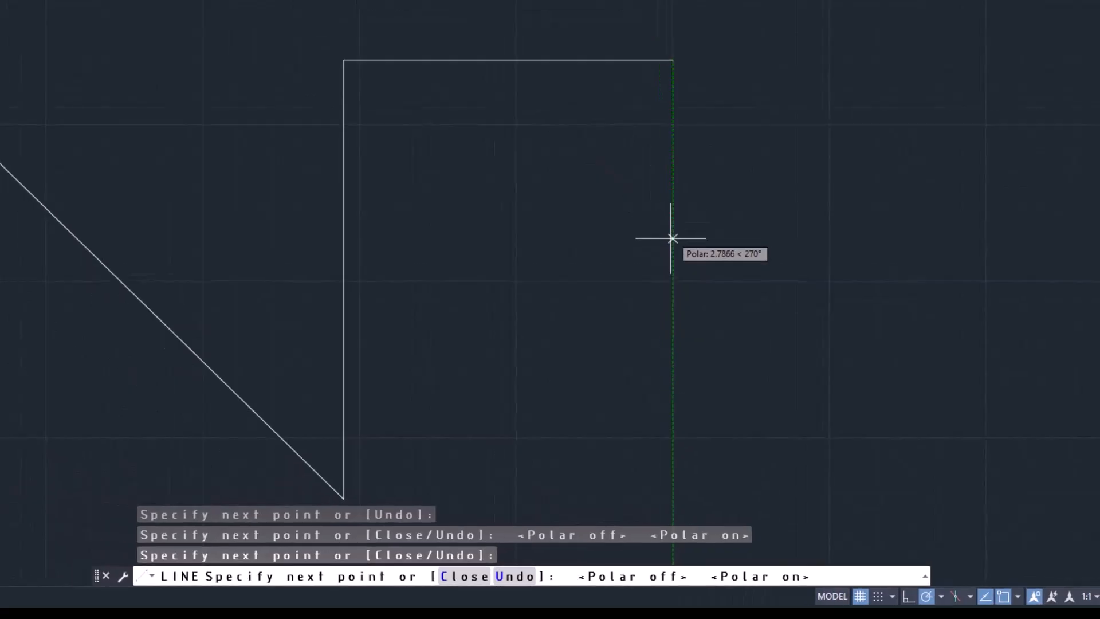
click(673, 250)
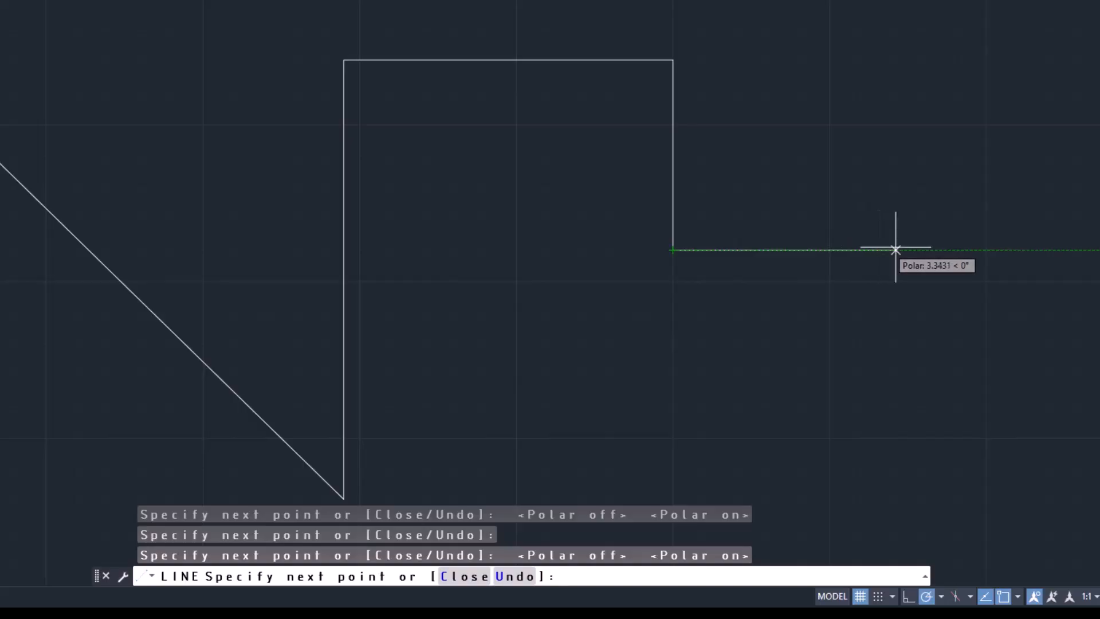
click(913, 249)
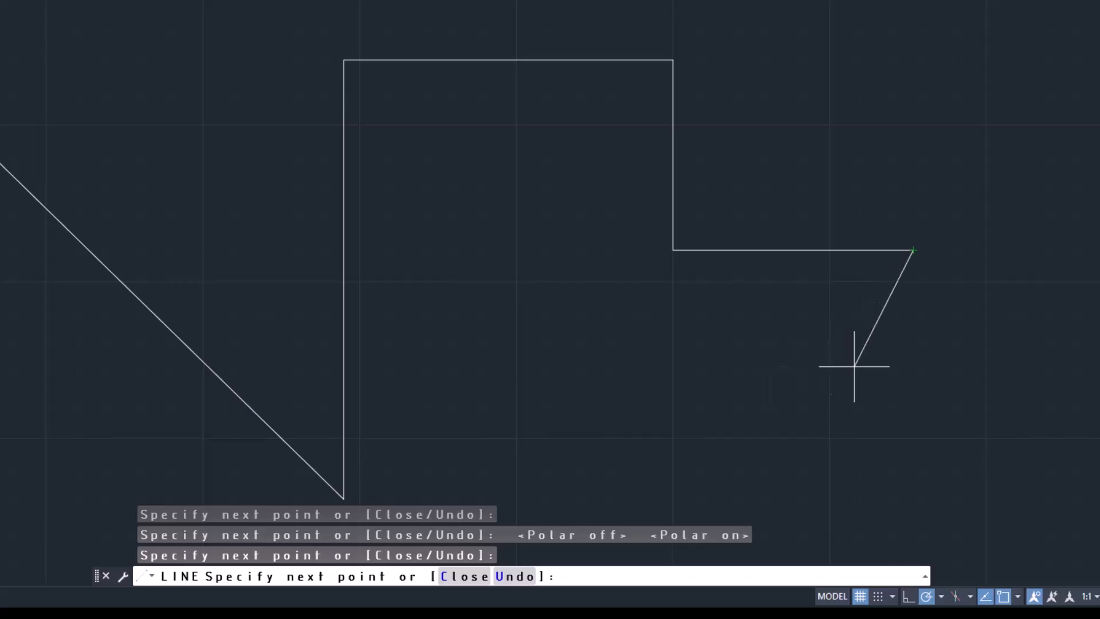
Zoom out and in around the line's last endpoint and pan the view to examine the whole chain of segments
scroll(870, 366, down, 2)
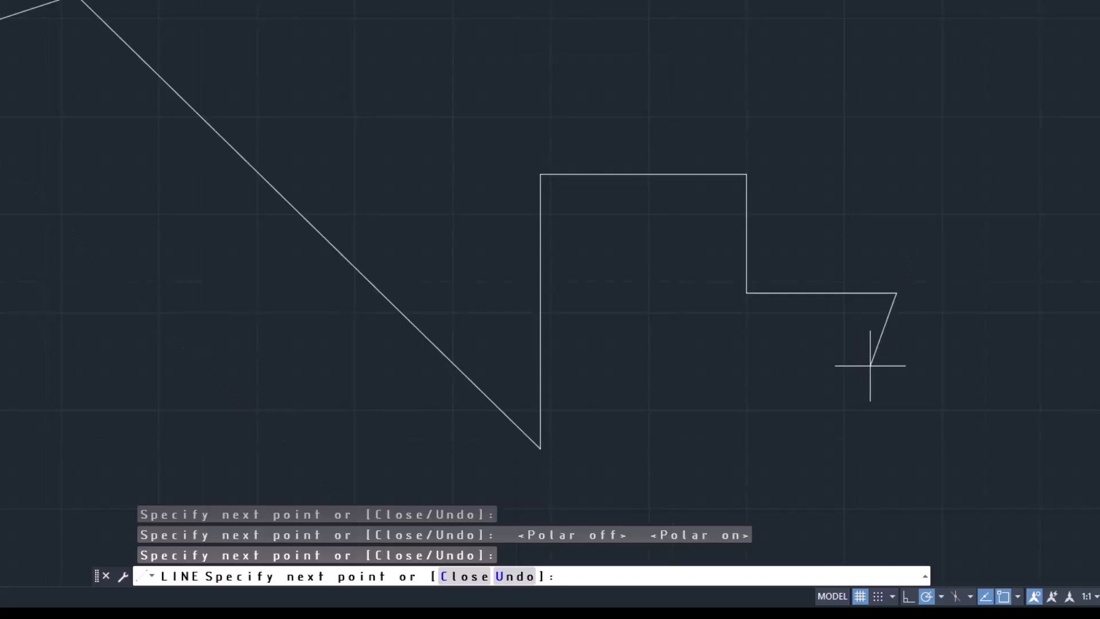
scroll(869, 366, down, 2)
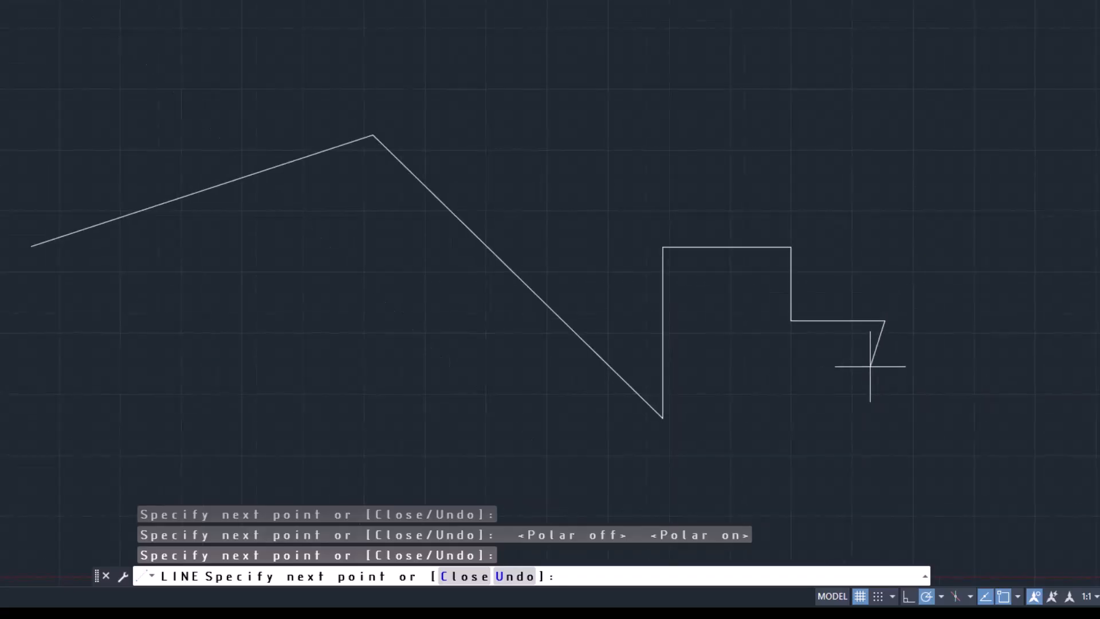
scroll(869, 366, down, 3)
scroll(870, 366, up, 3)
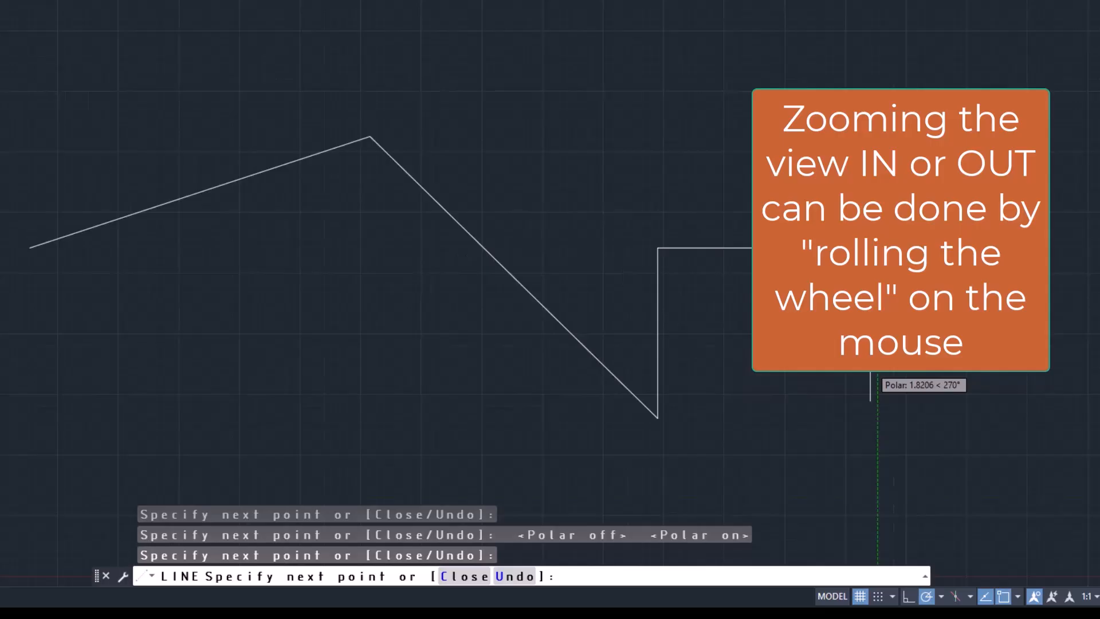
scroll(870, 364, down, 2)
scroll(869, 366, up, 2)
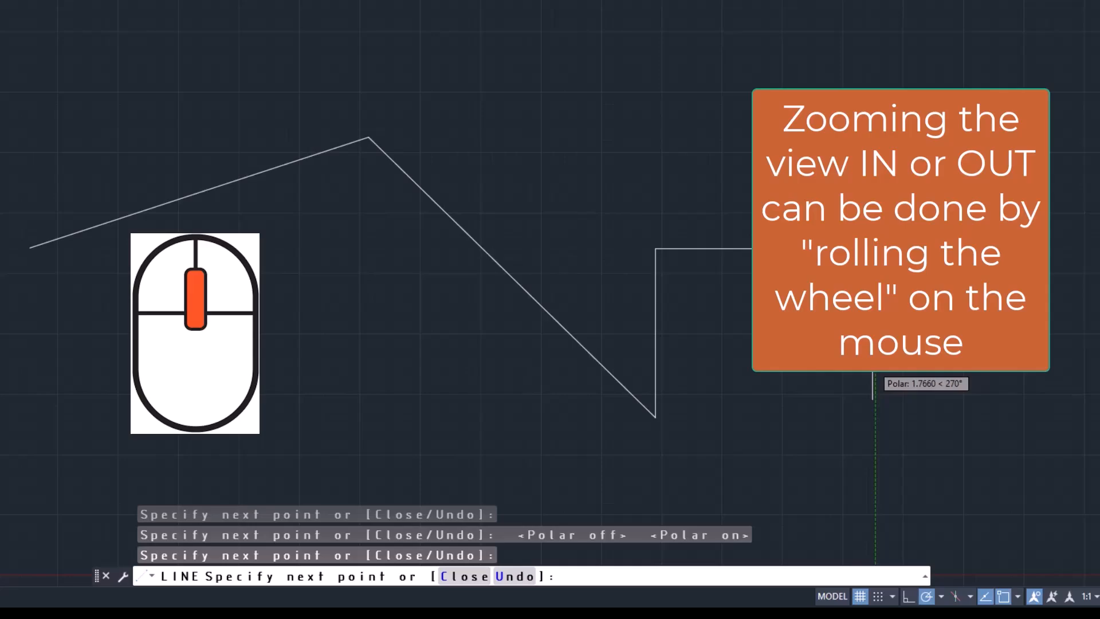
scroll(873, 362, up, 2)
scroll(874, 362, up, 2)
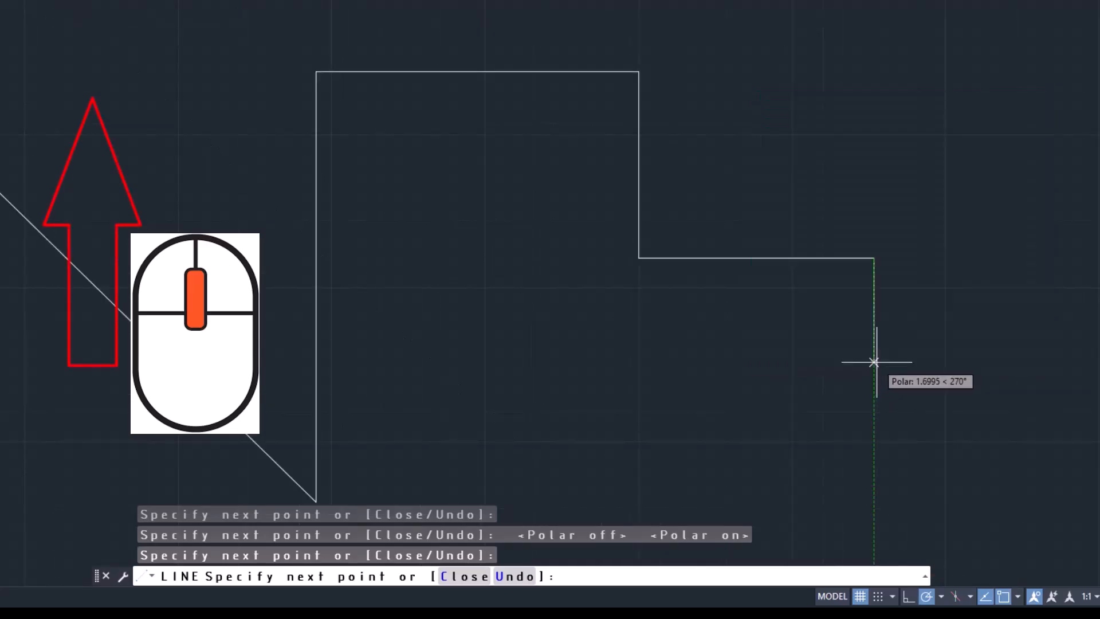
scroll(876, 361, up, 4)
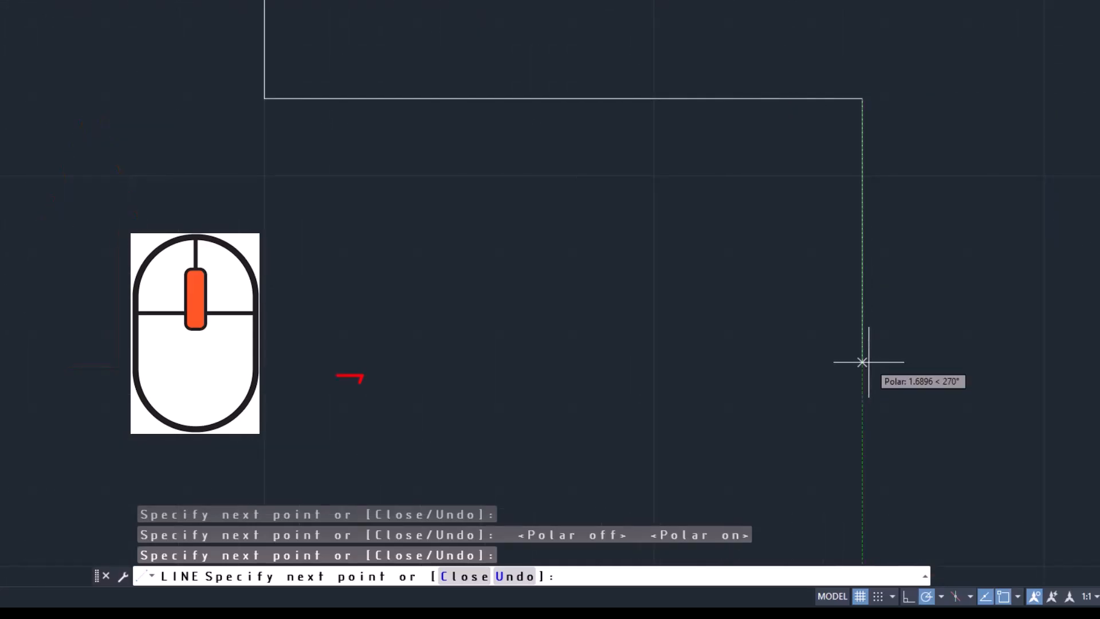
scroll(866, 363, down, 2)
scroll(866, 363, down, 2)
scroll(866, 363, down, 2)
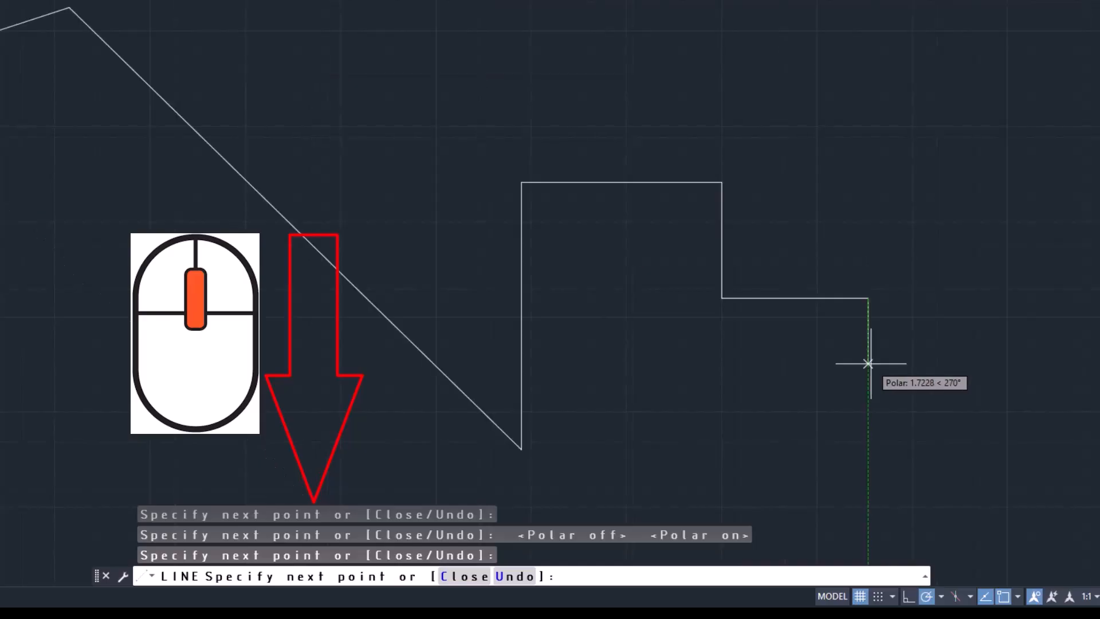
scroll(868, 363, down, 2)
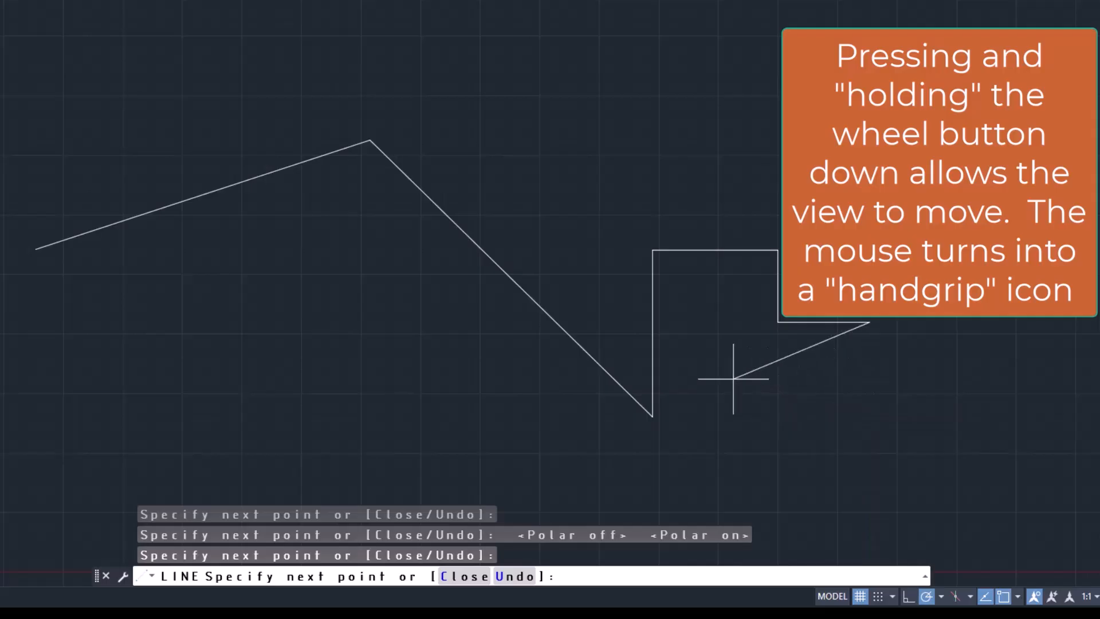
mouse_move(721, 379)
middle_down()
mouse_move(842, 381)
mouse_move(937, 338)
mouse_move(972, 244)
mouse_move(936, 283)
mouse_move(819, 346)
mouse_move(731, 326)
mouse_move(757, 328)
middle_up()
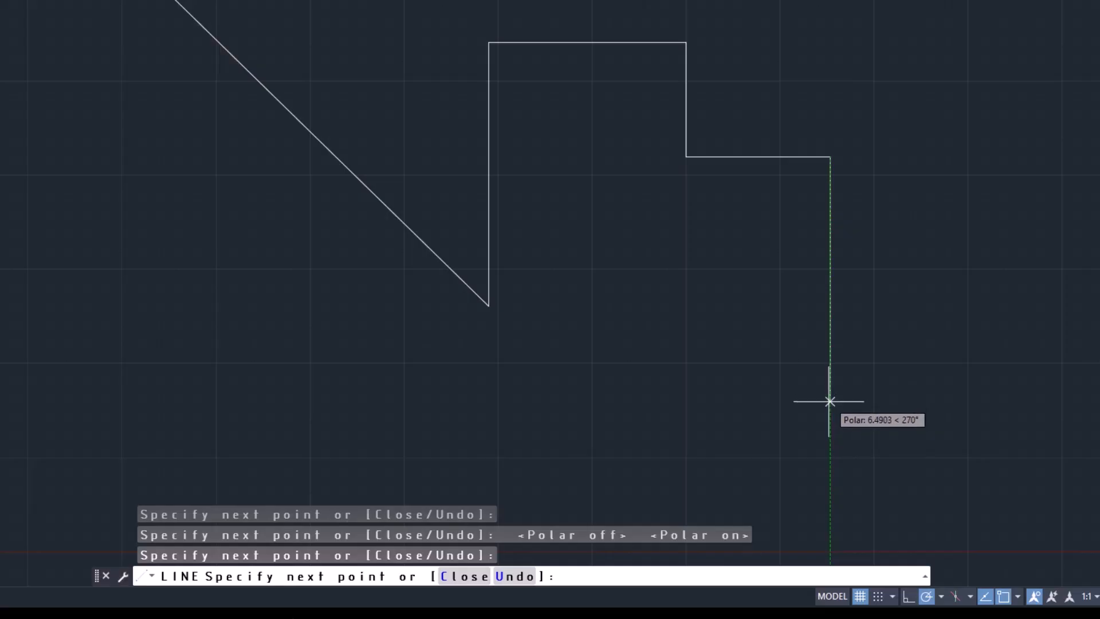
Extend the line chain with a vertical segment downward and a diagonal segment rising to the right
click(830, 401)
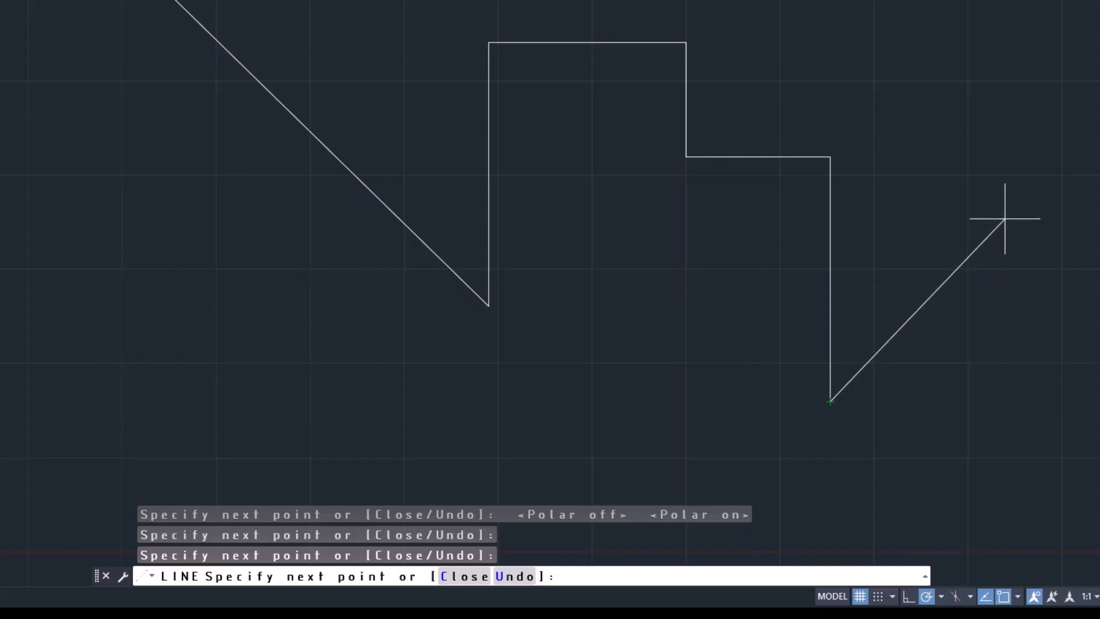
click(1009, 214)
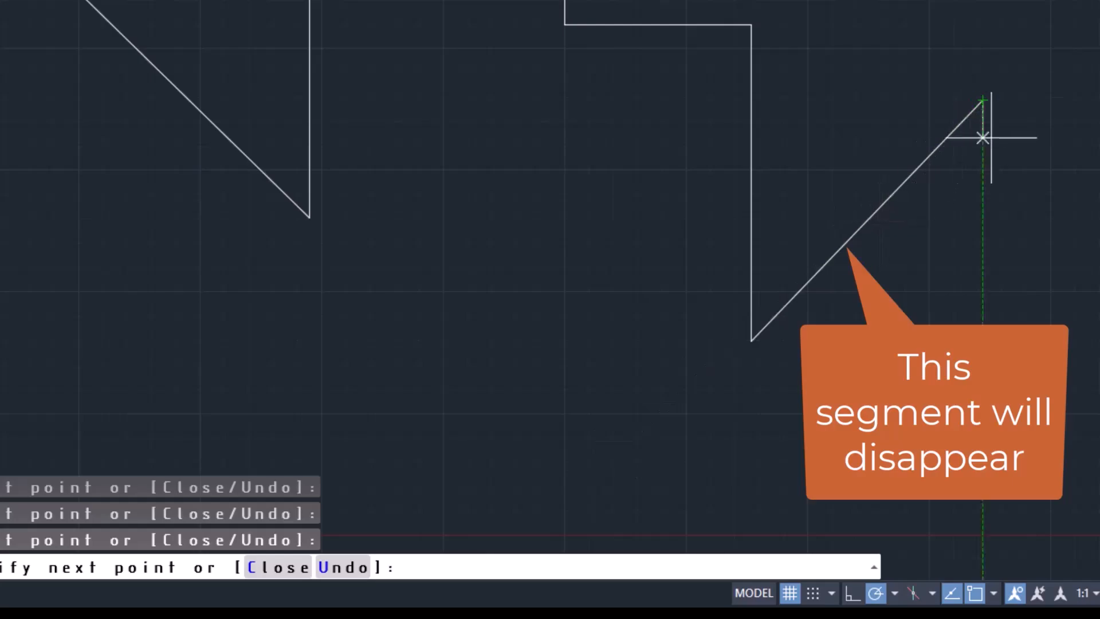
Undo the last four segments of the line chain one by one, back to the end of the upper horizontal segment
click(339, 570)
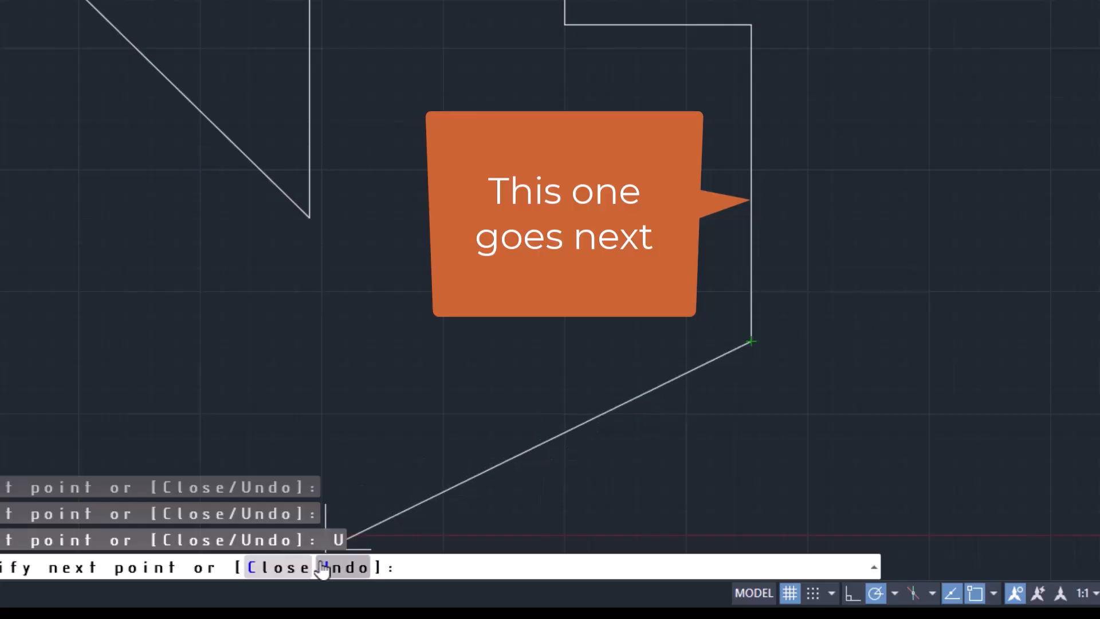
click(338, 570)
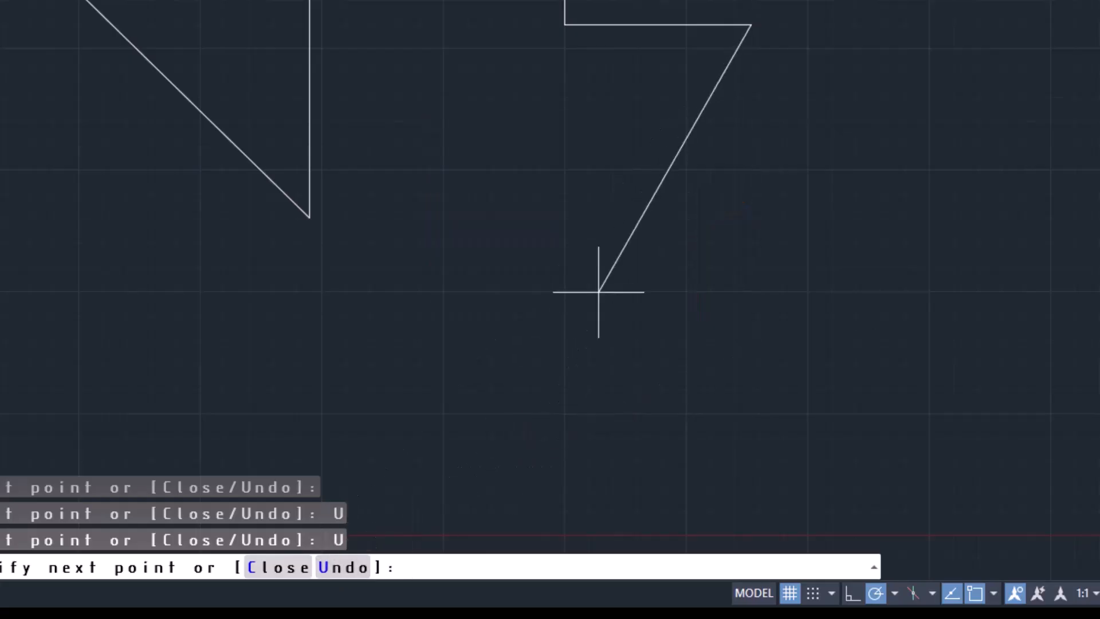
click(332, 571)
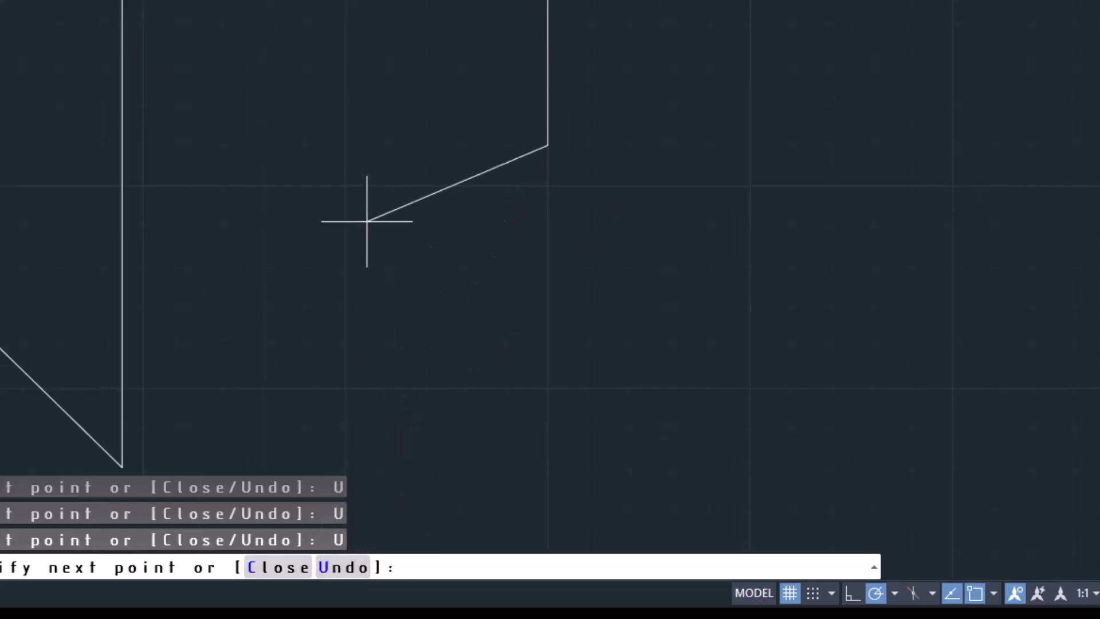
scroll(363, 218, down, 2)
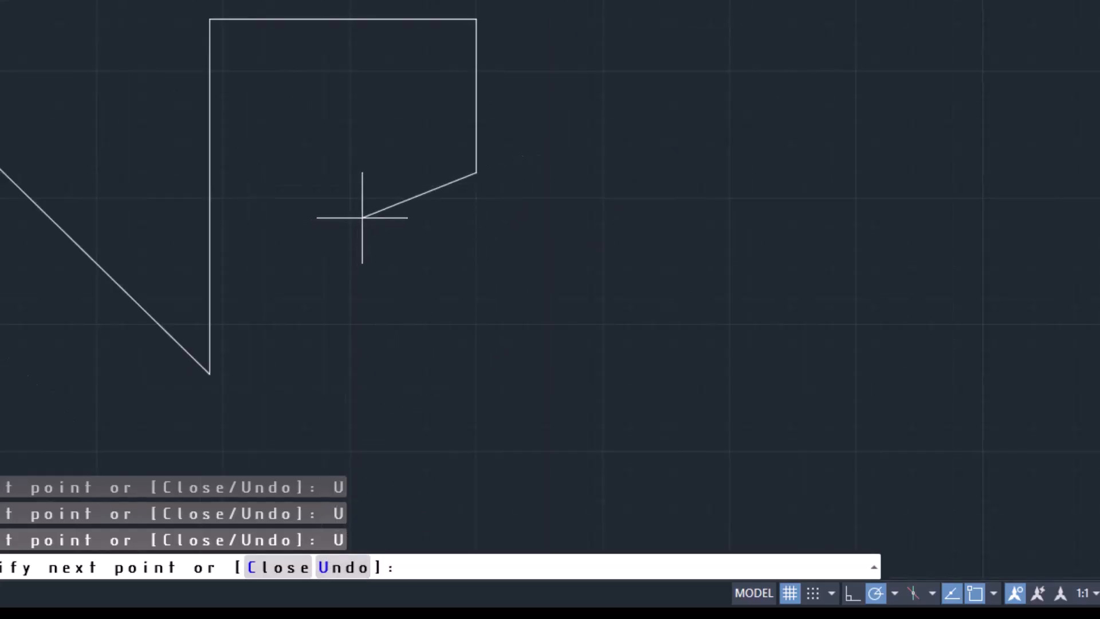
scroll(362, 217, down, 2)
scroll(366, 217, down, 2)
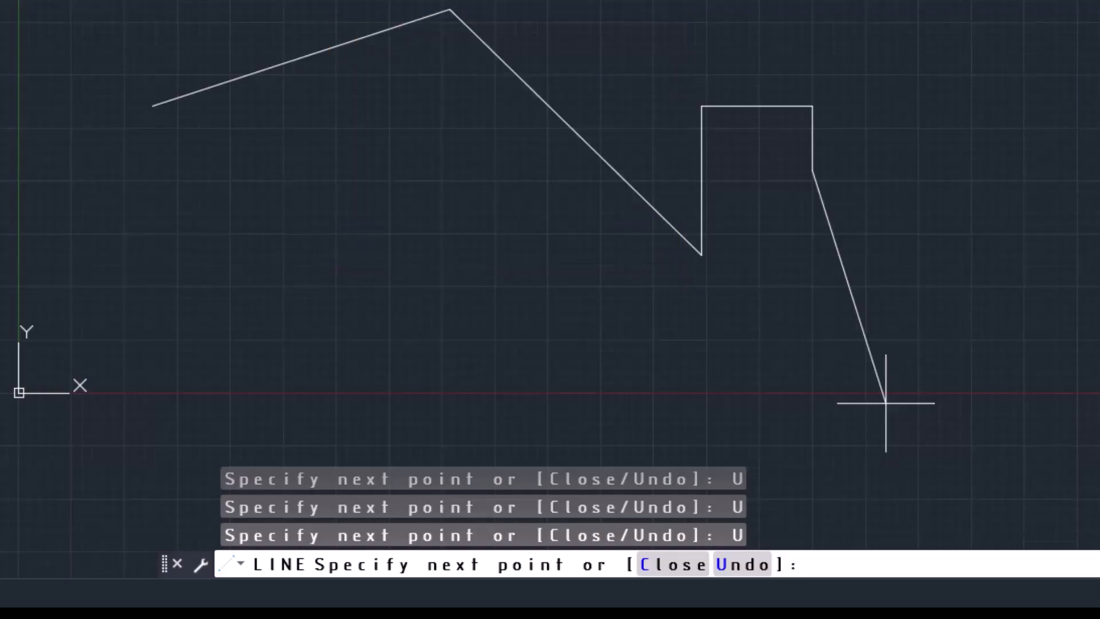
text(u)
key(Return)
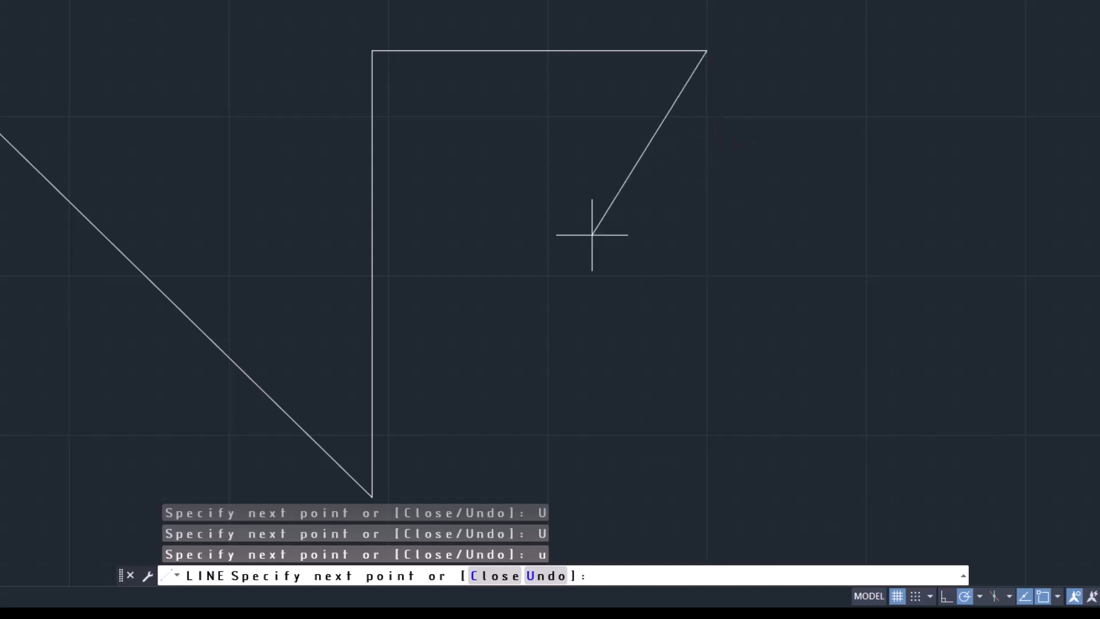
Close the line chain from the end of the upper horizontal segment back to its starting point
scroll(591, 235, down, 5)
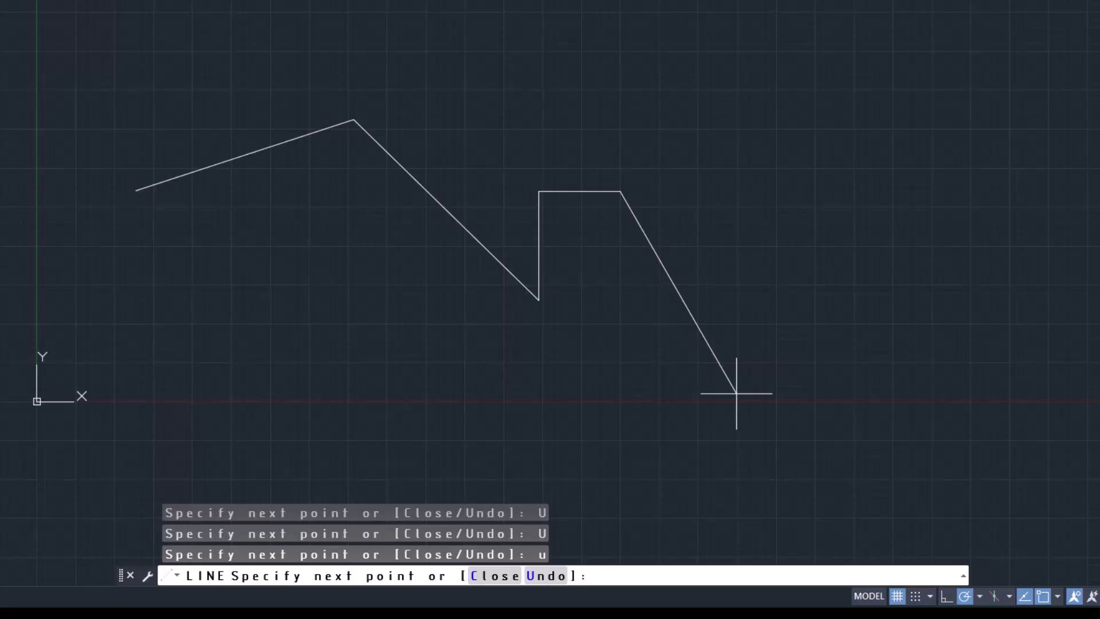
text(c)
key(Return)
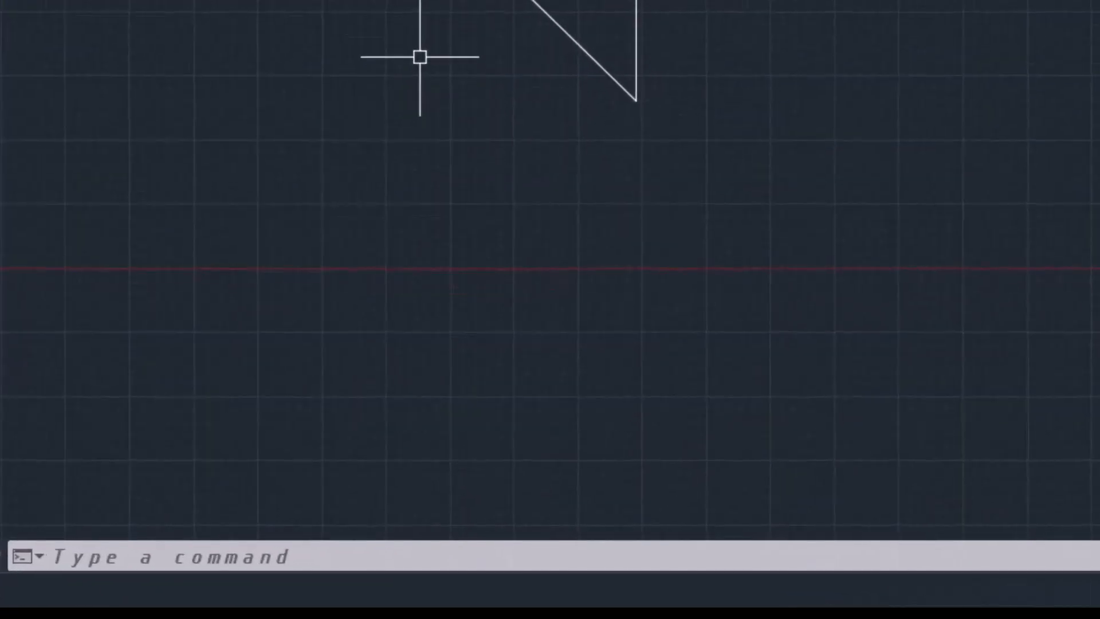
Start a new line below the closed chain with a long segment sloping gently down to the right
text(L)
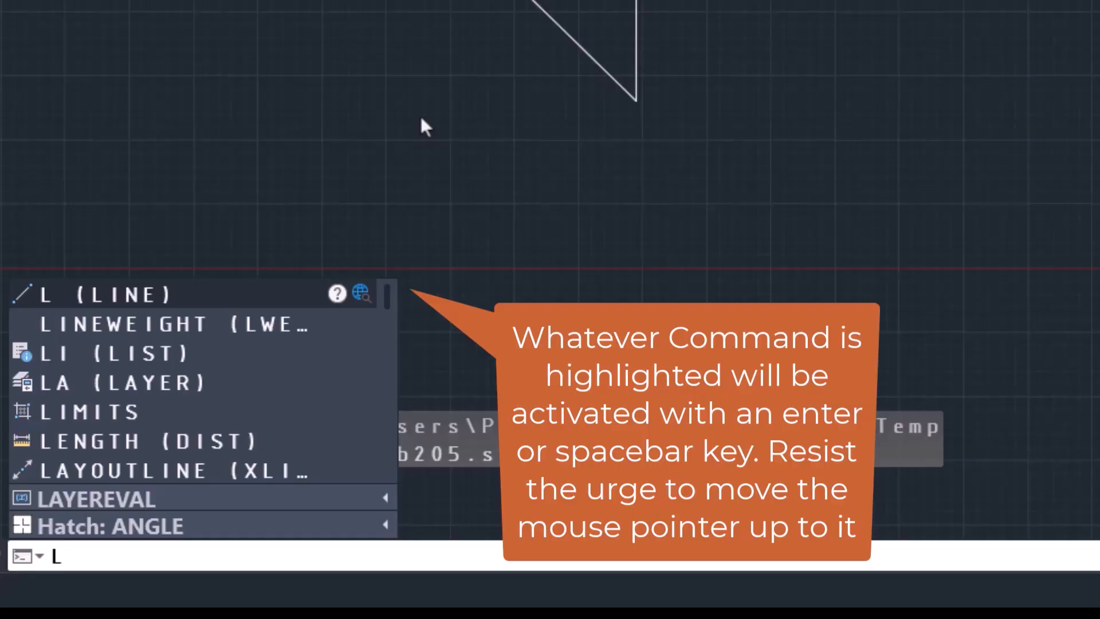
key(Return)
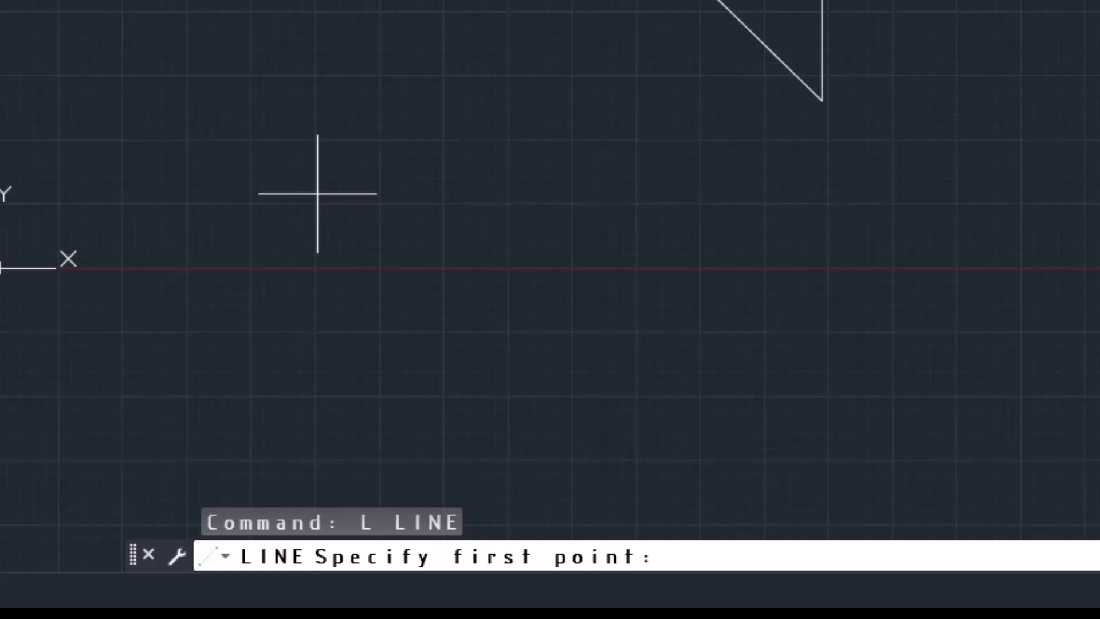
click(182, 143)
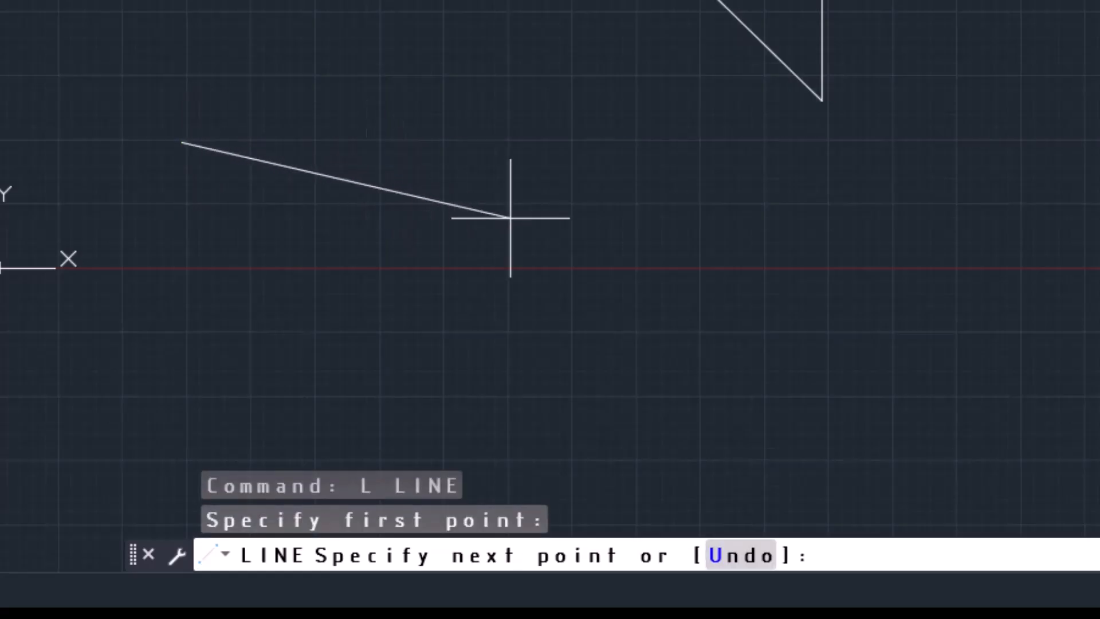
click(720, 353)
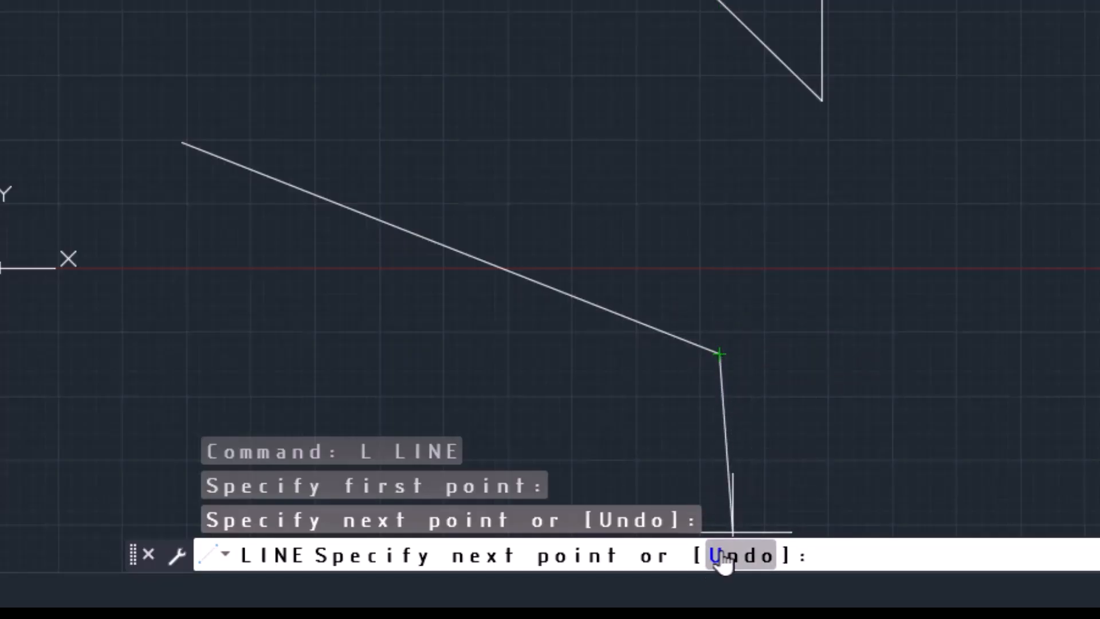
Add a vertical segment about 9.2 units straight up from the new line's endpoint, and undo that segment
click(718, 354)
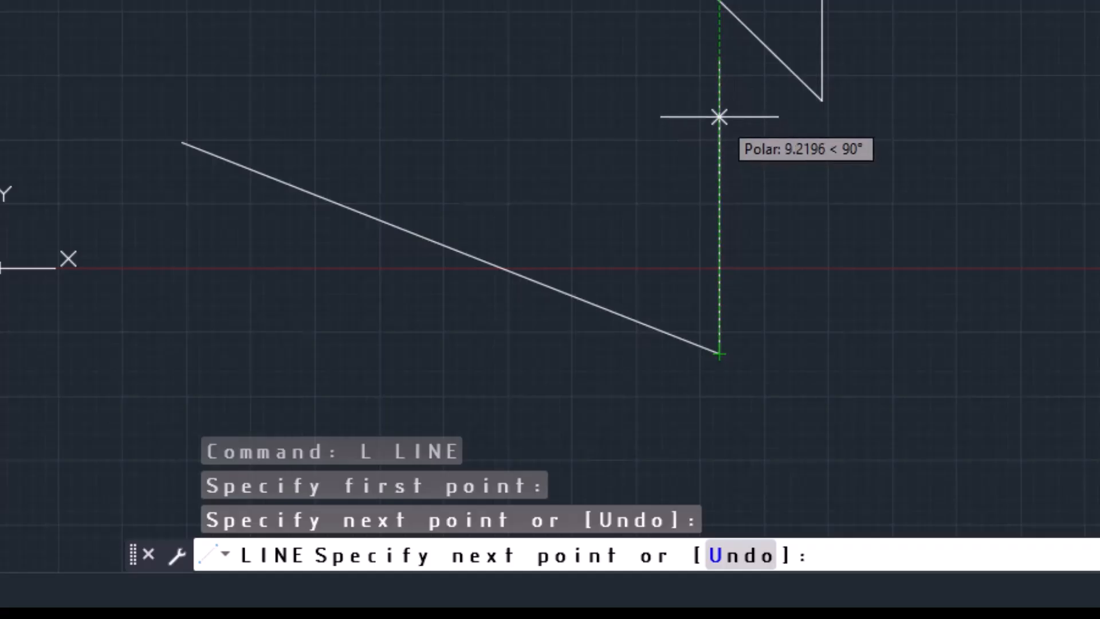
click(719, 116)
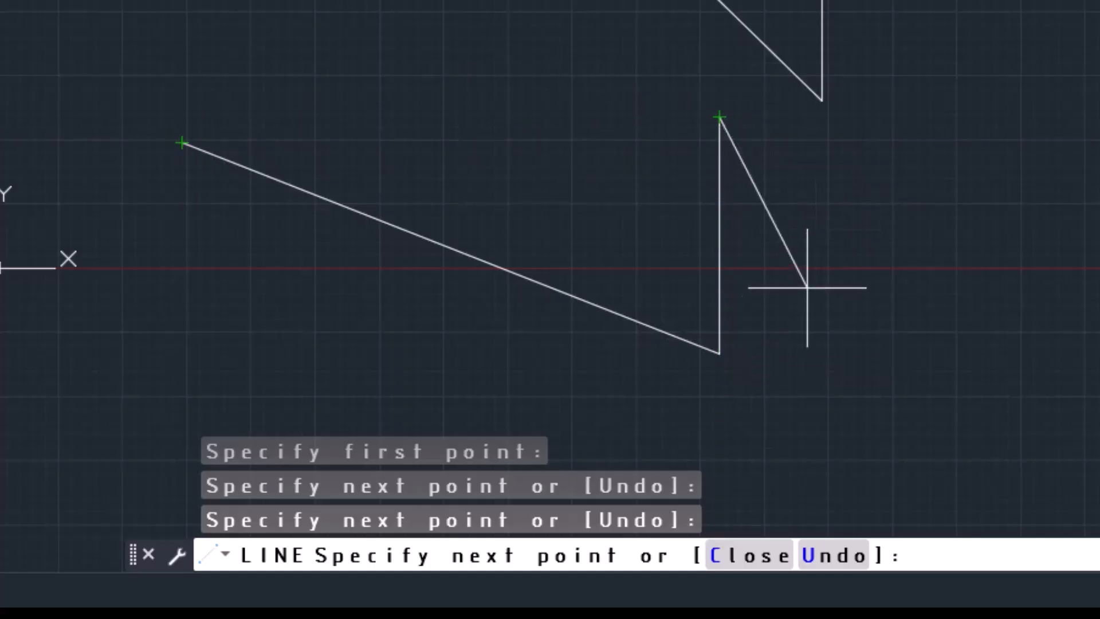
text(u)
key(Return)
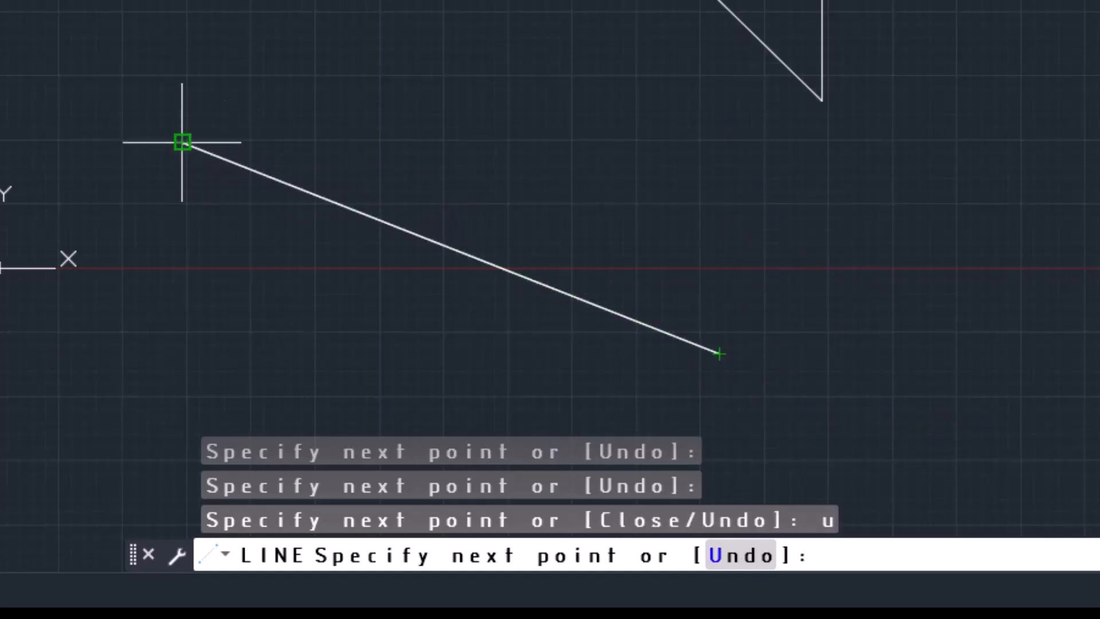
Continue the lower line with a segment rising to the right and one sloping down to the right, and end the command
click(811, 200)
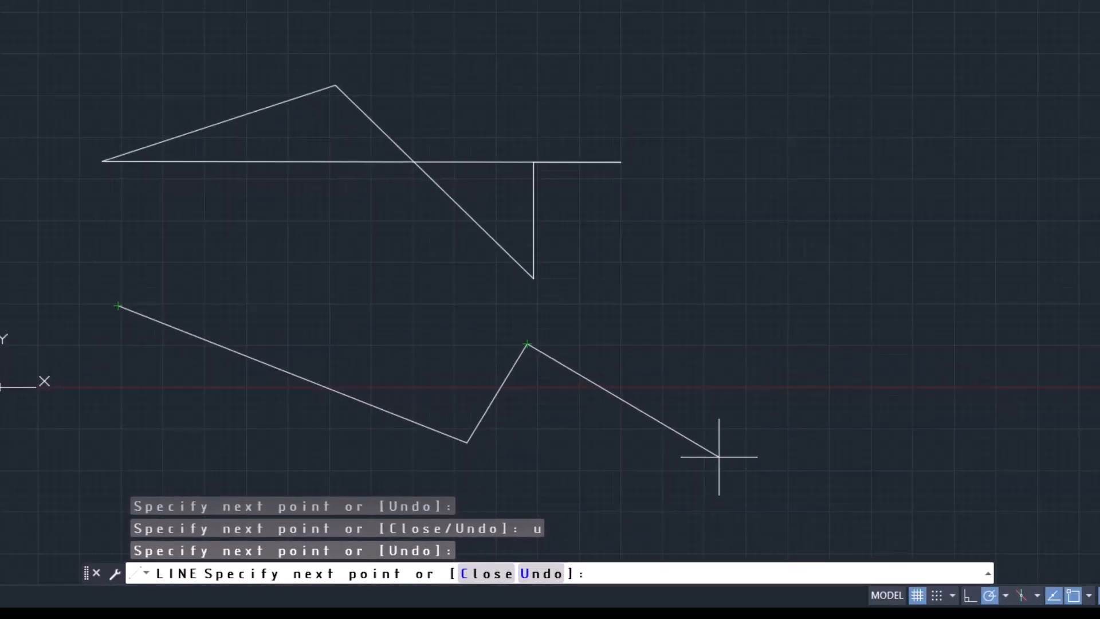
click(719, 456)
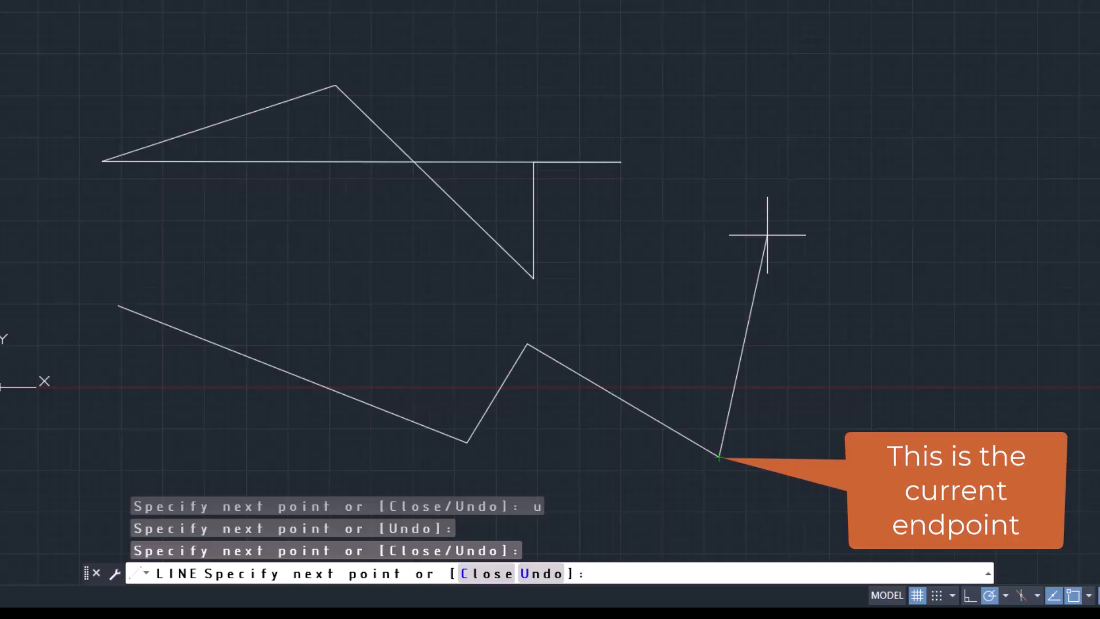
key(space)
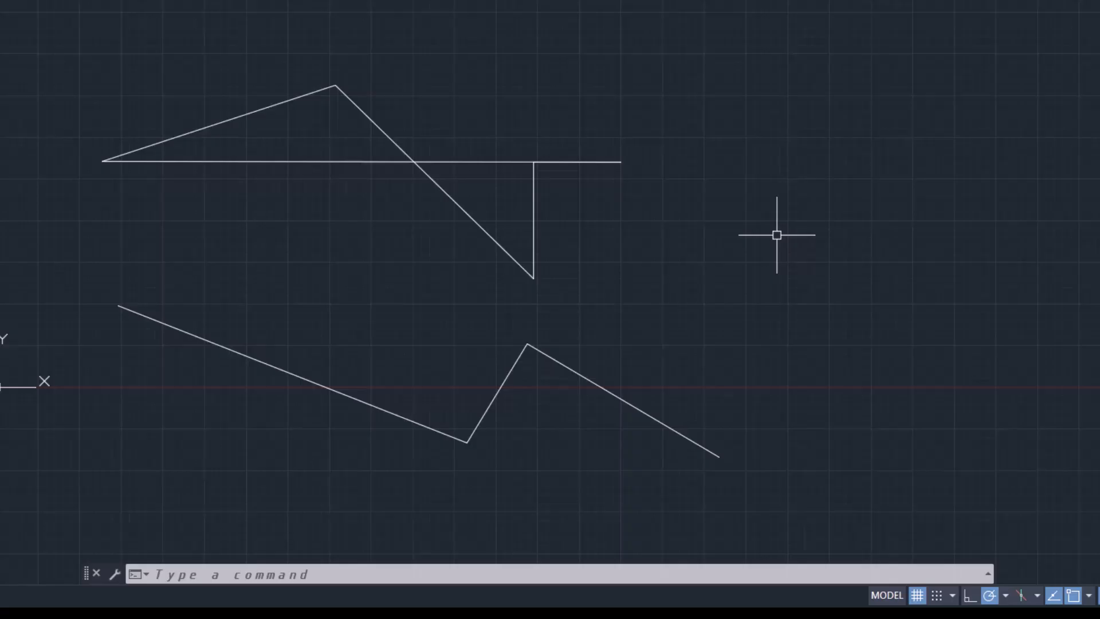
Open the command history, look back through the earlier entries to the UN (UNITS) command, and close it
key(F2)
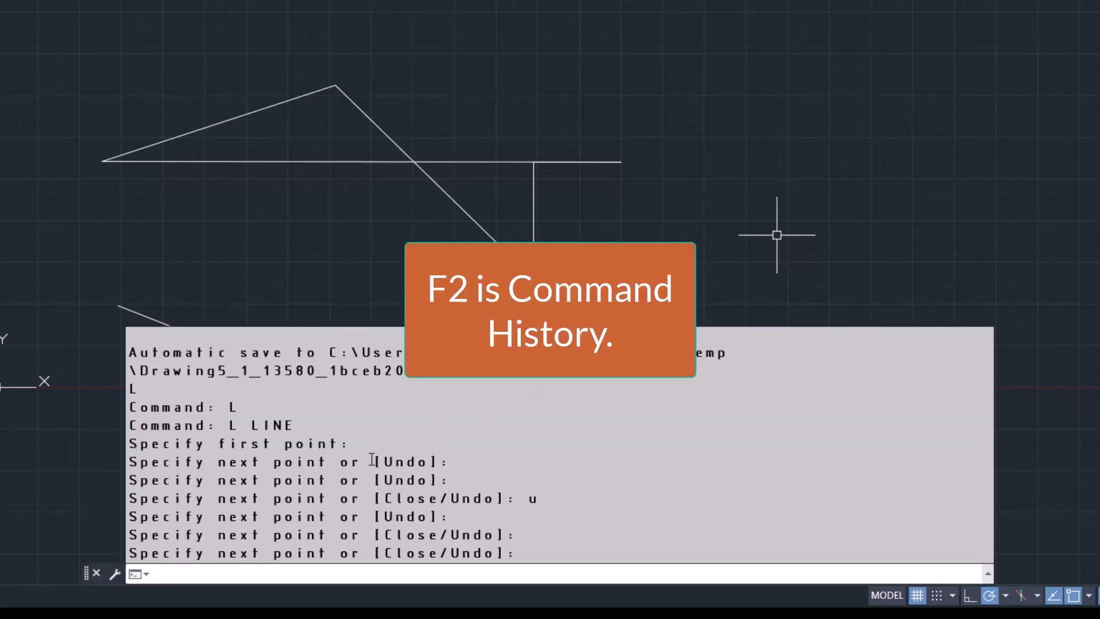
scroll(370, 459, up, 1)
scroll(370, 459, up, 8)
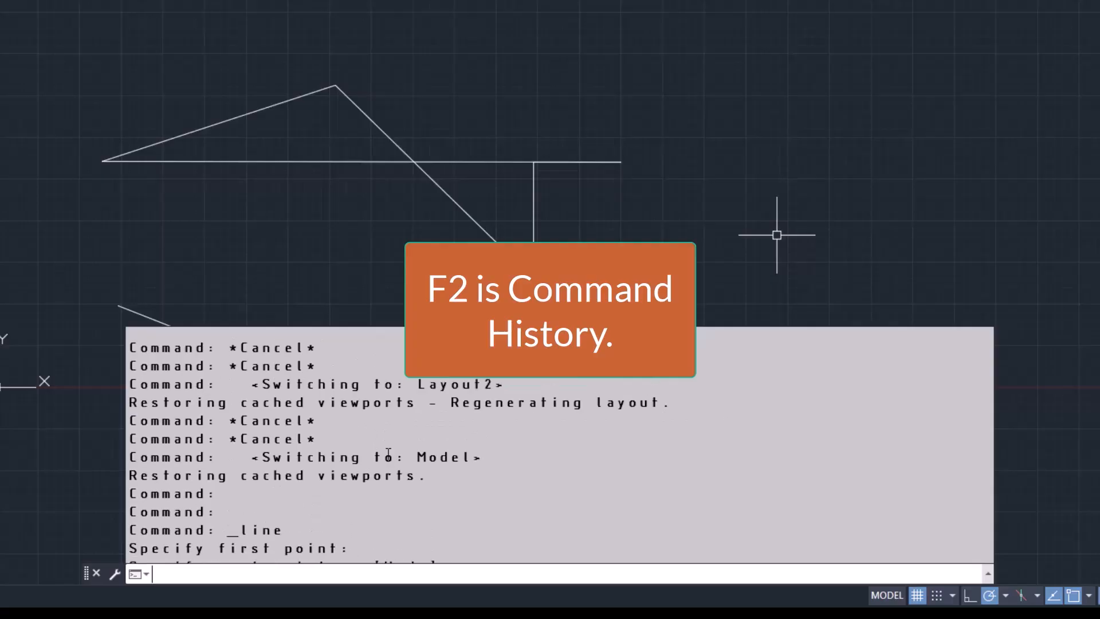
scroll(389, 454, up, 3)
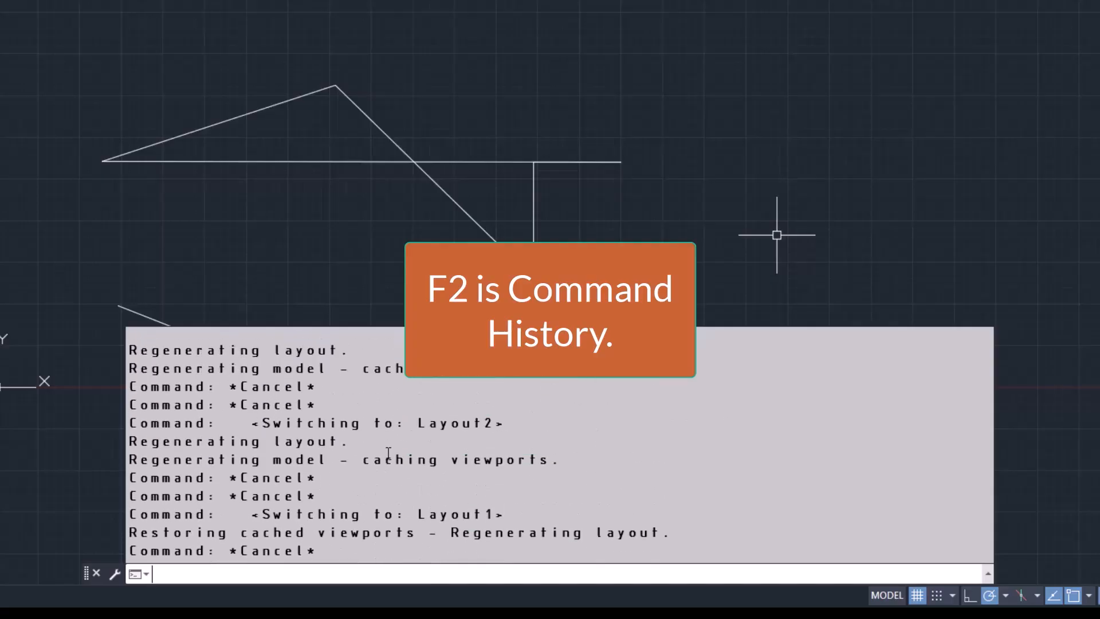
scroll(391, 453, up, 4)
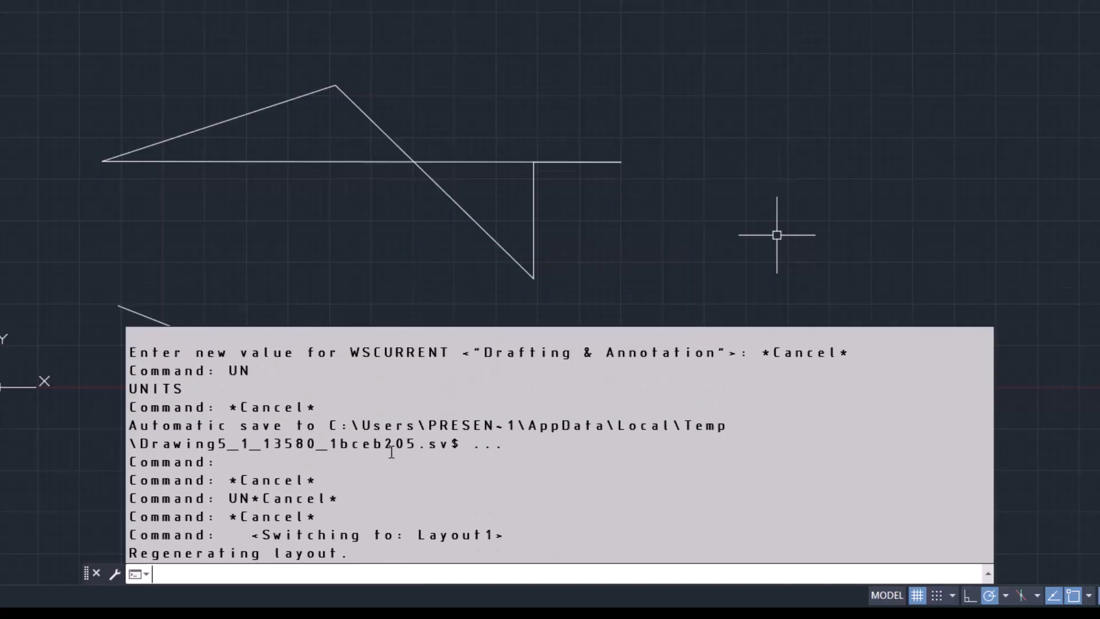
scroll(393, 453, up, 2)
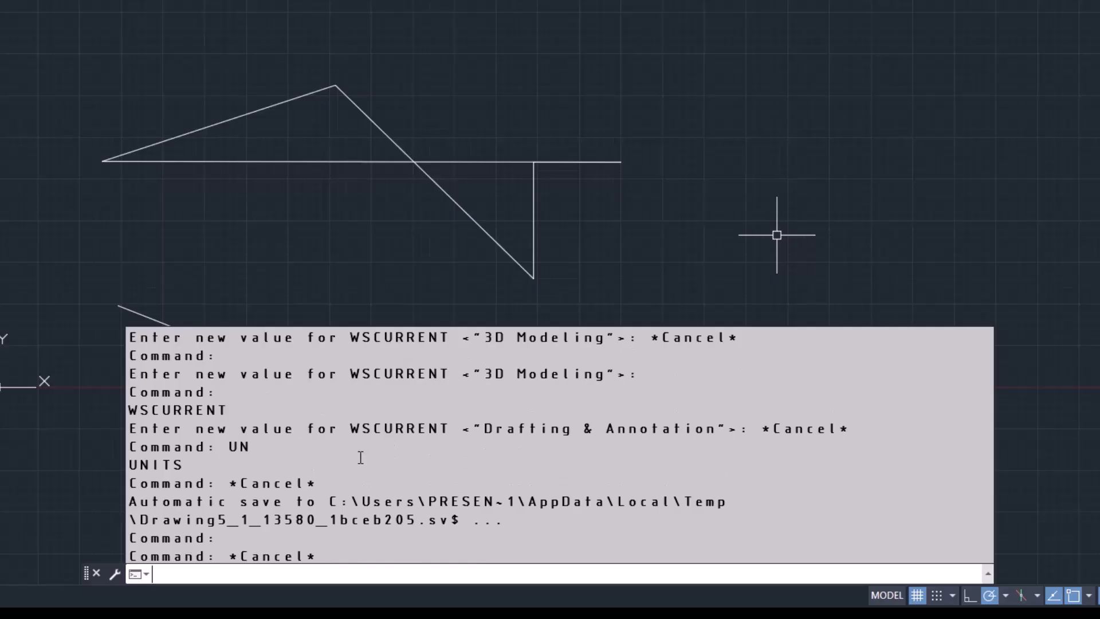
double_click(239, 449)
key(Escape)
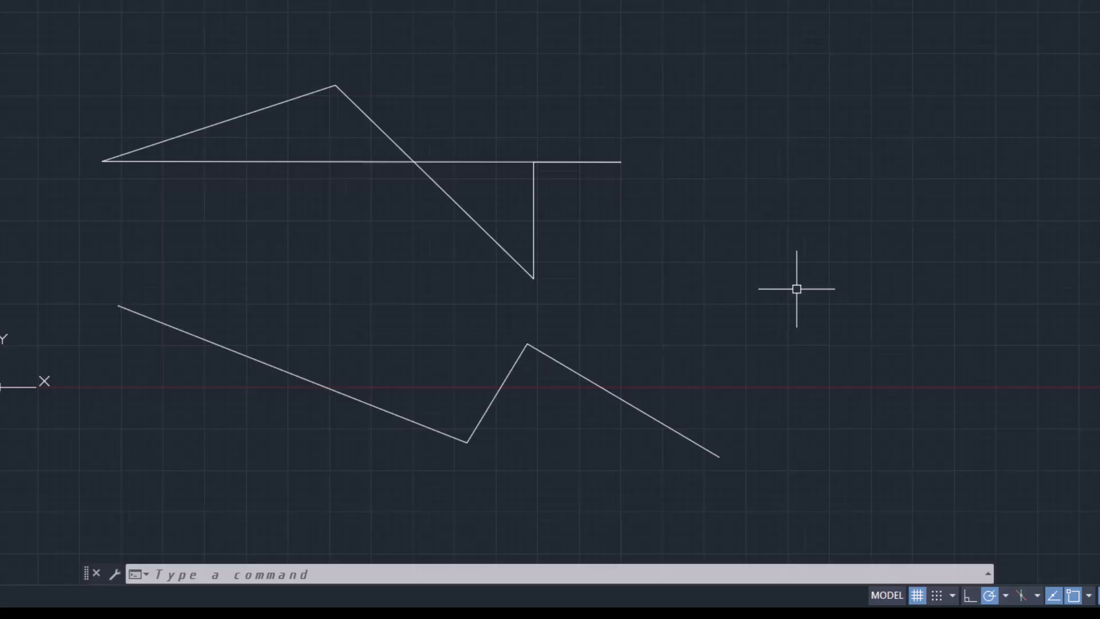
From the lower zigzag's right endpoint, draw segments diagonally up-right, horizontally right, vertically up and up-left, and close them into a loop
text(L)
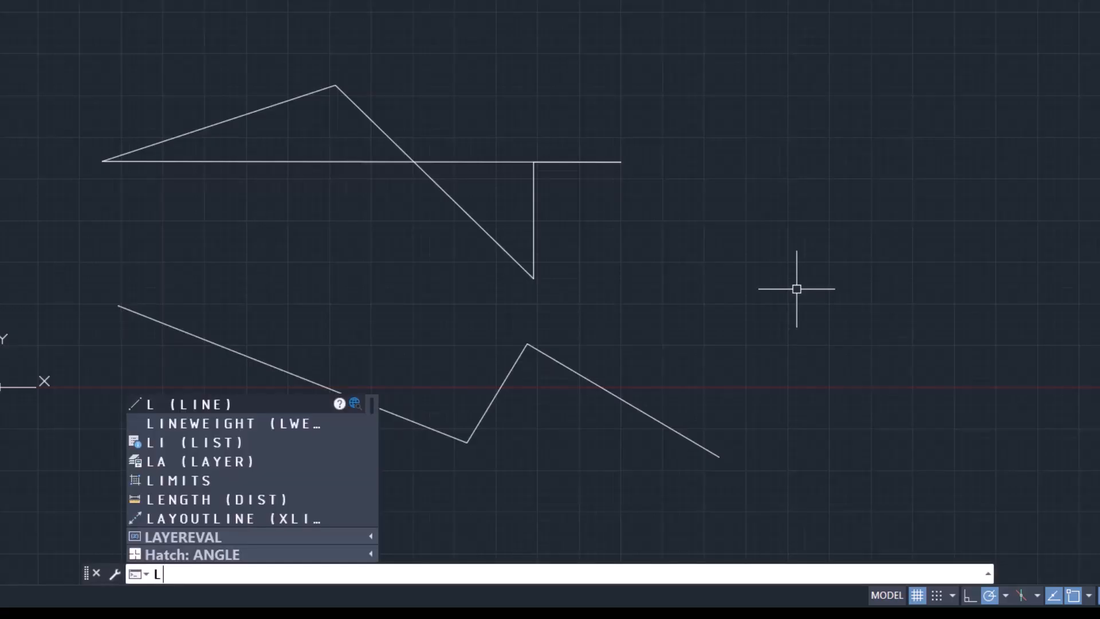
key(Return)
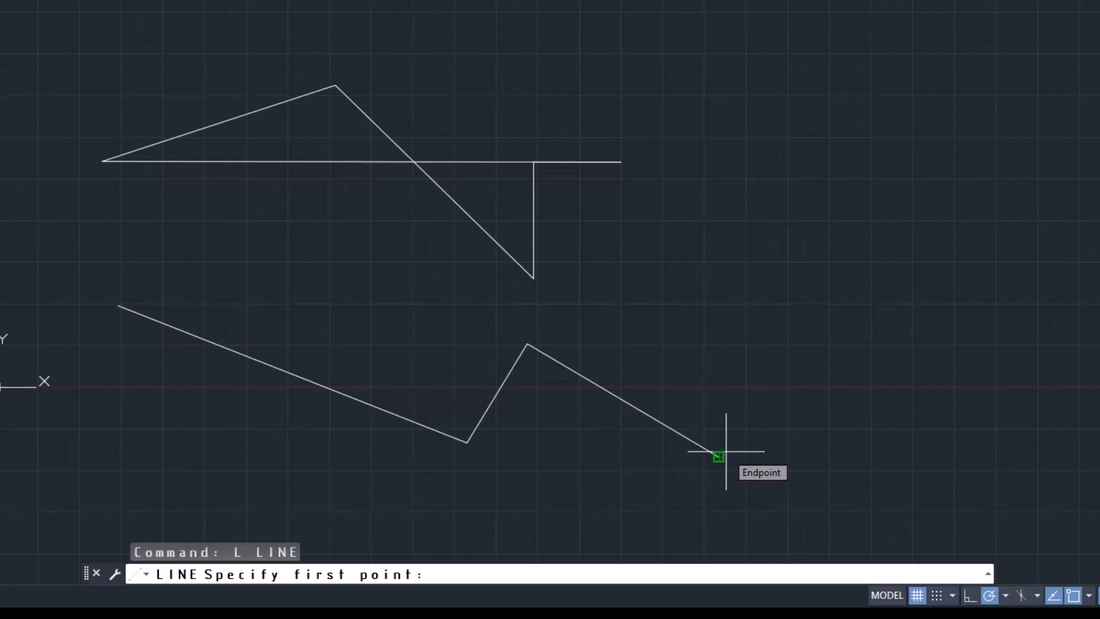
click(726, 452)
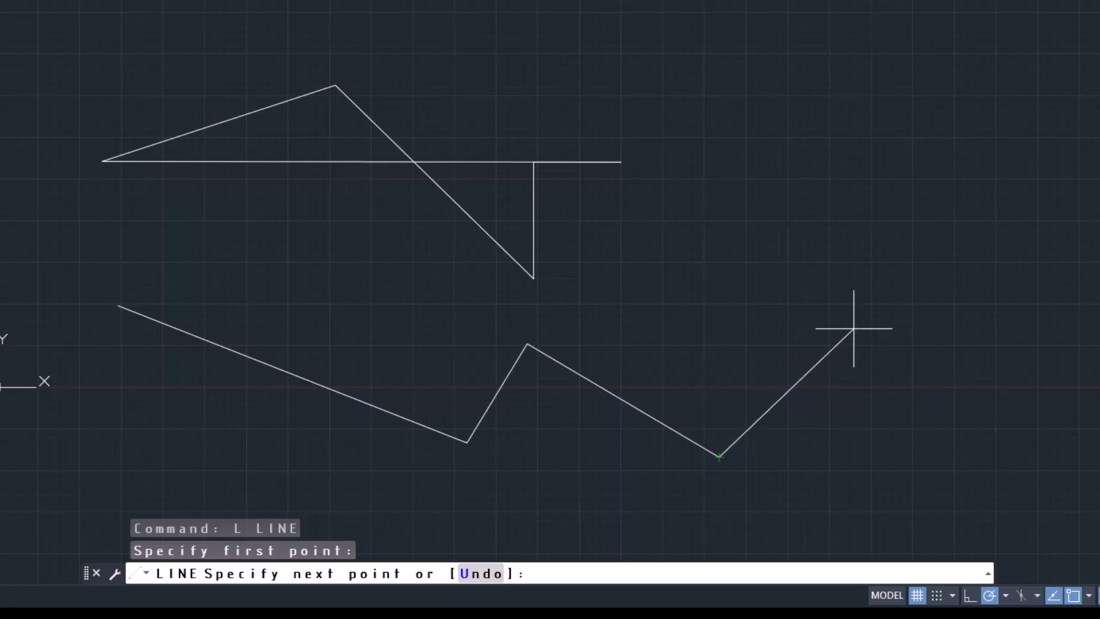
click(859, 279)
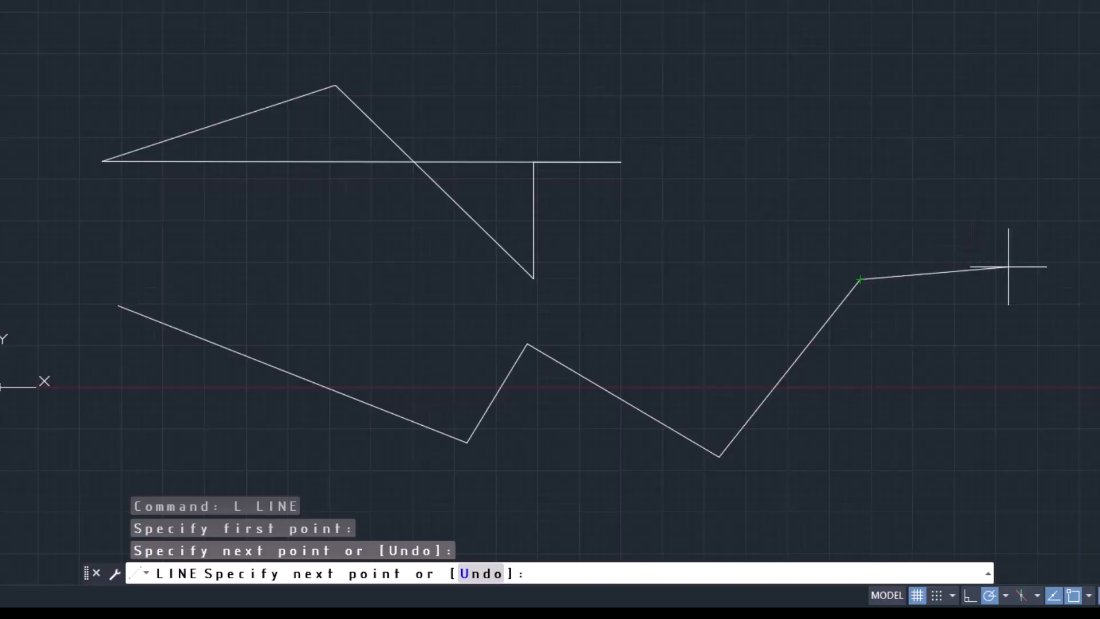
click(1061, 279)
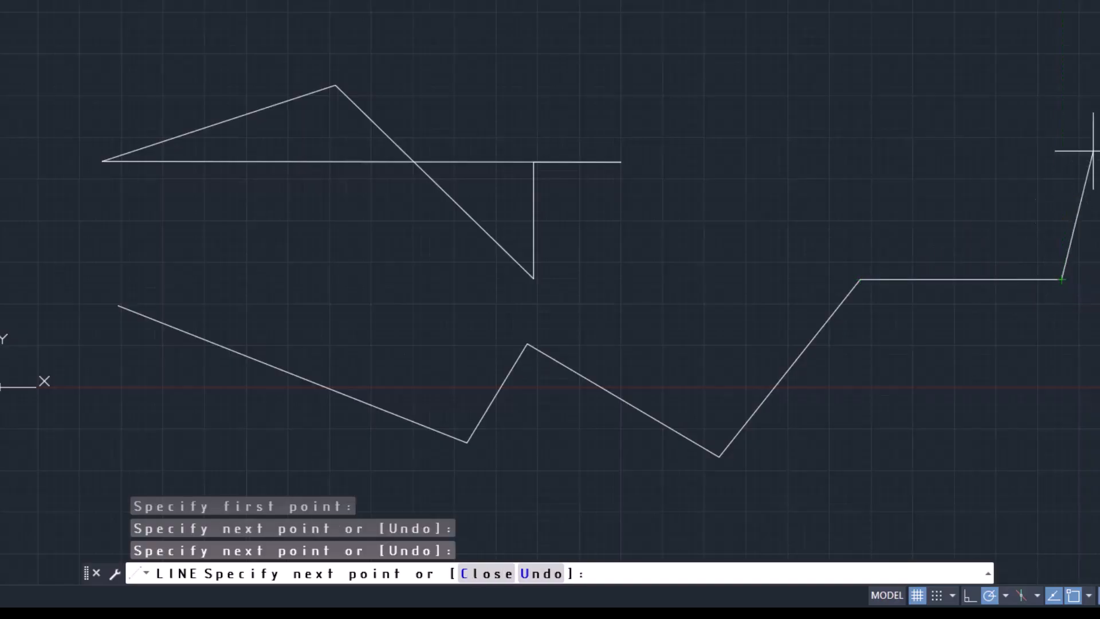
click(1061, 74)
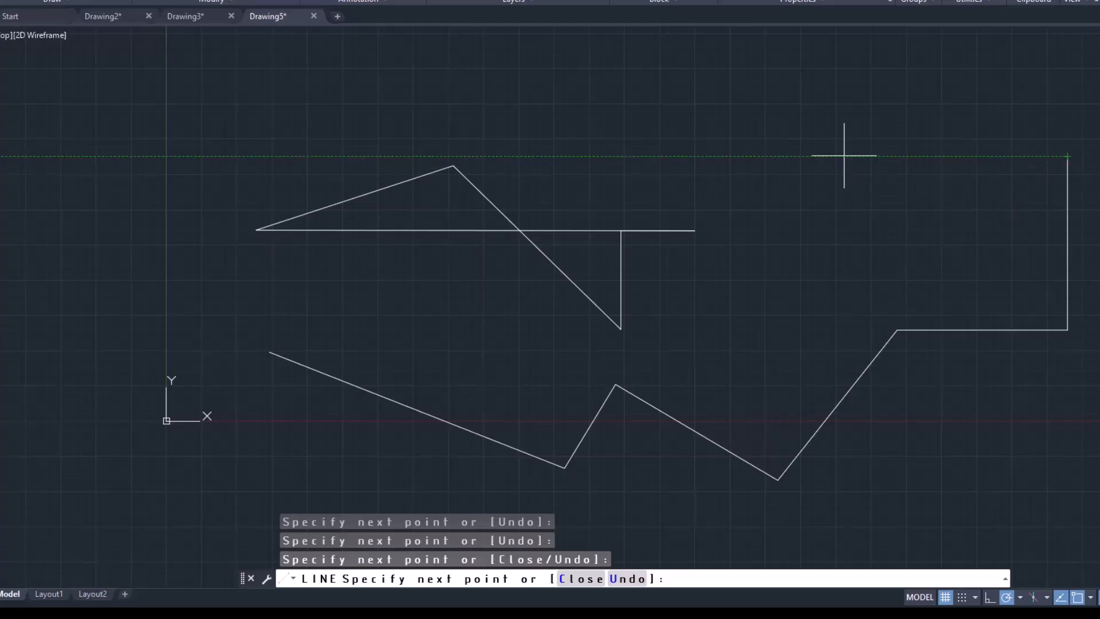
click(665, 68)
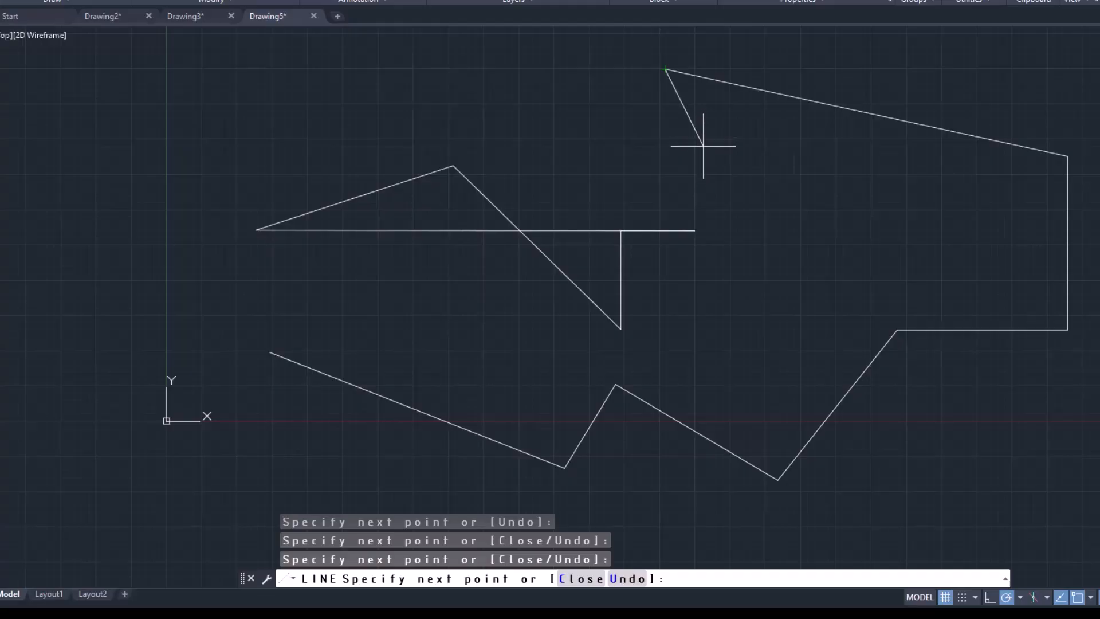
click(576, 580)
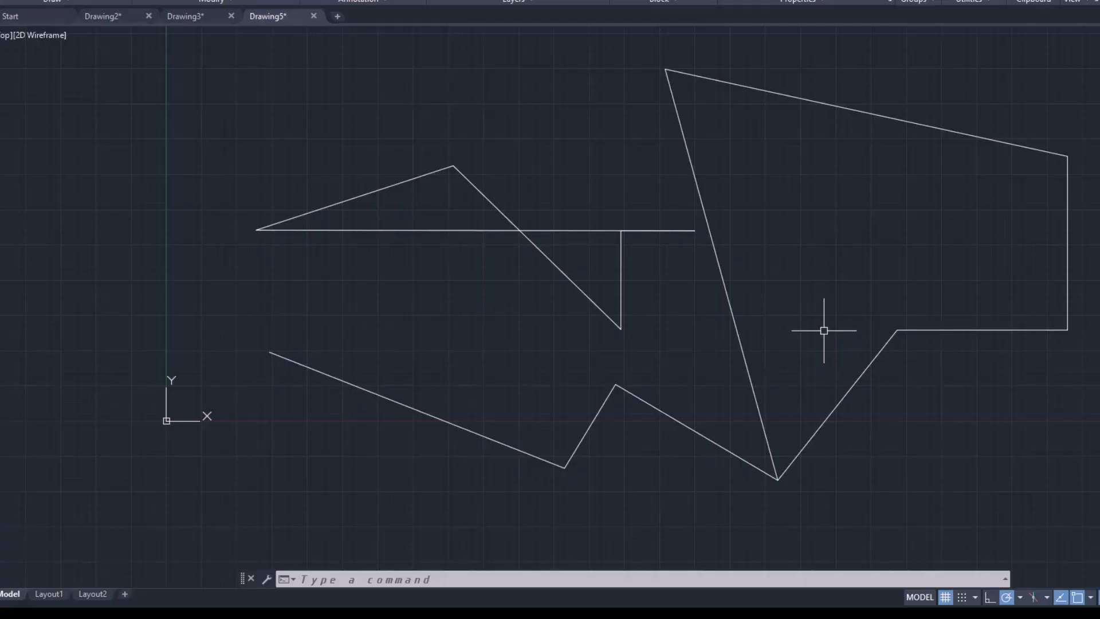
Draw a line from the short vertical segment's lower end to the lower zigzag's left endpoint, undoing the first misplaced segment
key(space)
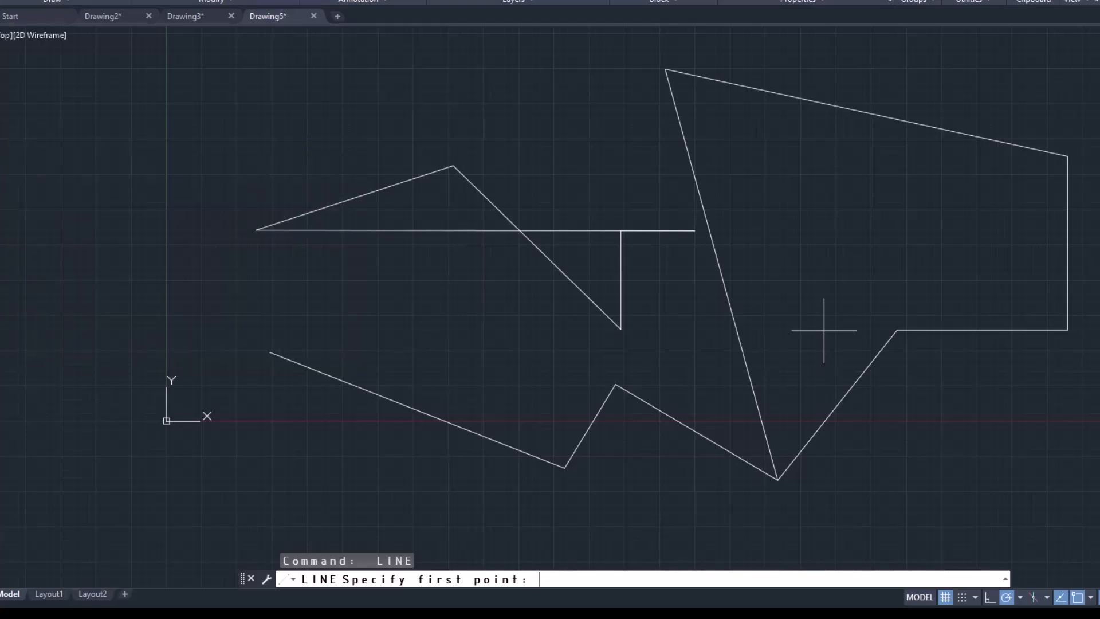
click(621, 329)
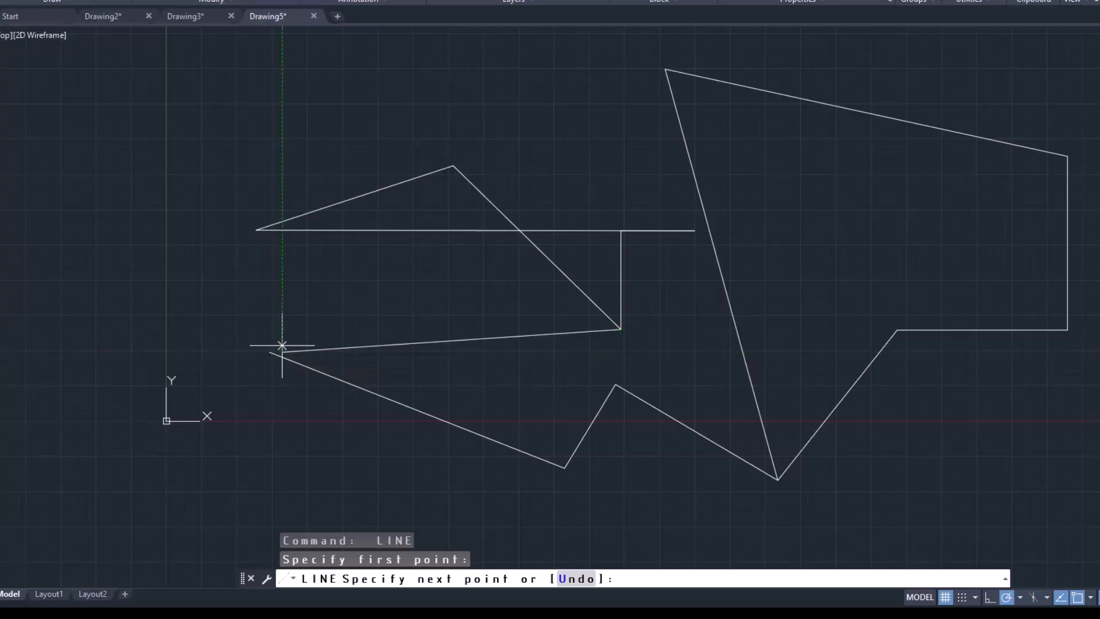
click(282, 351)
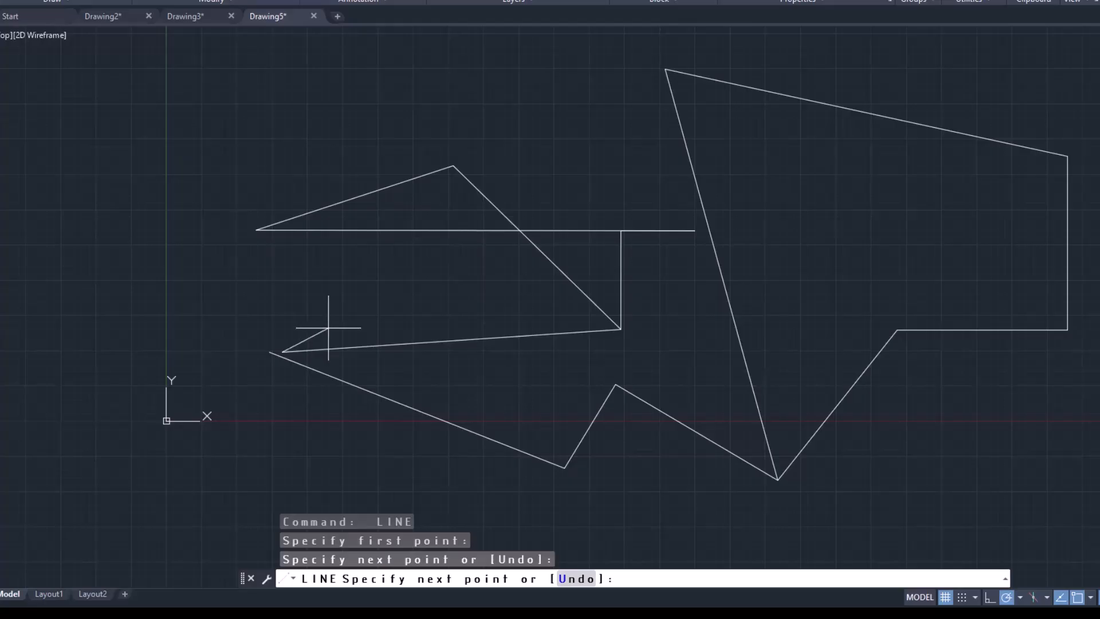
text(u)
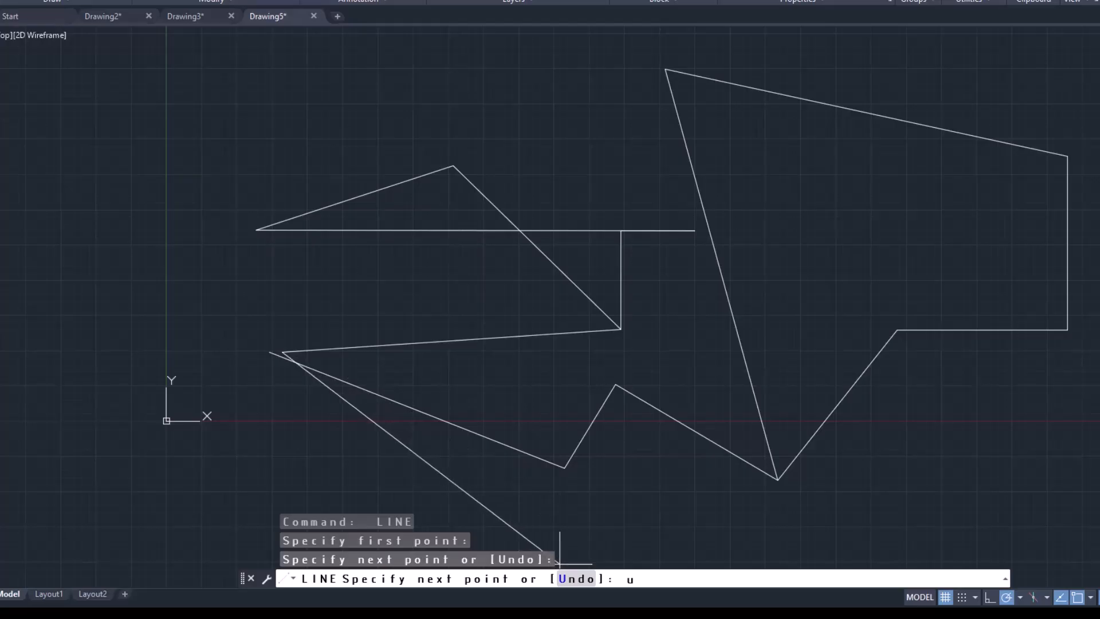
key(Return)
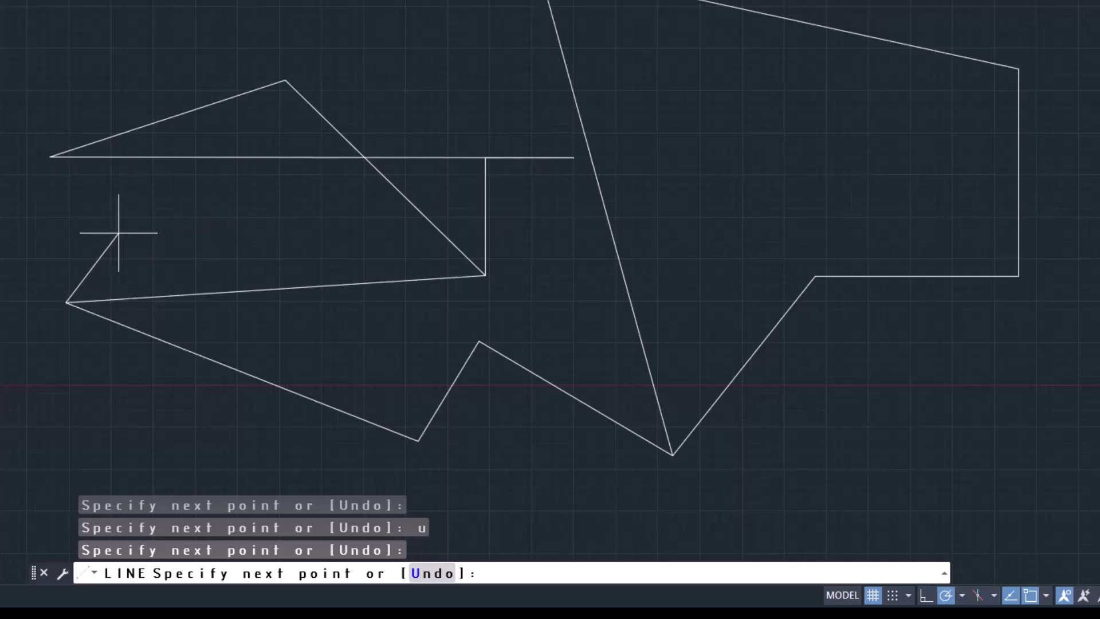
key(Return)
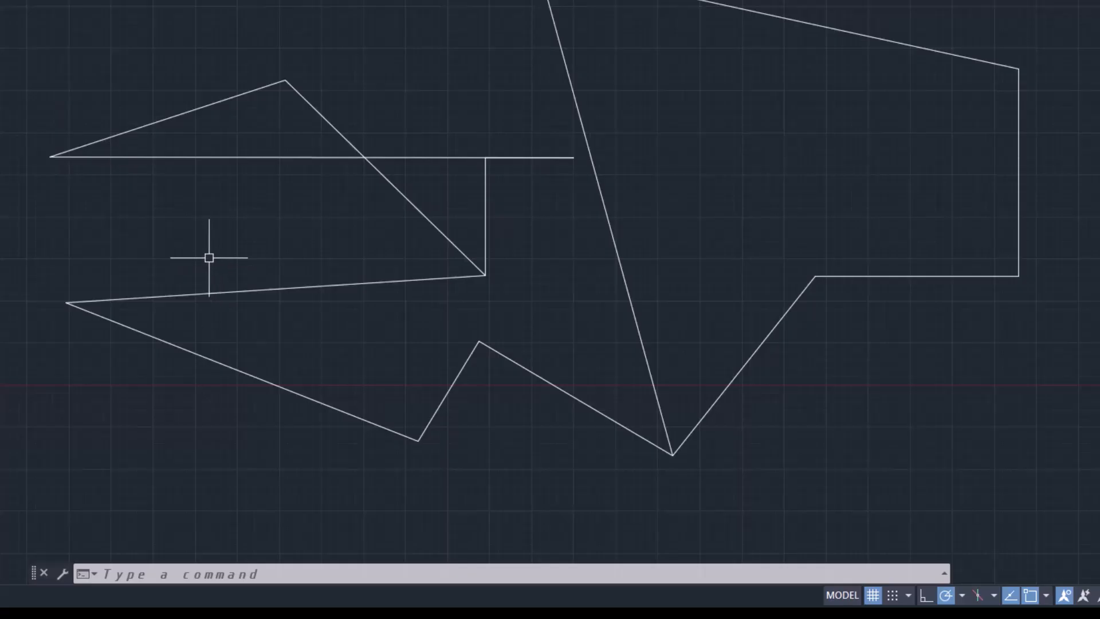
Draw a line from the upper zigzag's peak to the top corner of the large loop, and end the command
text(line)
key(Return)
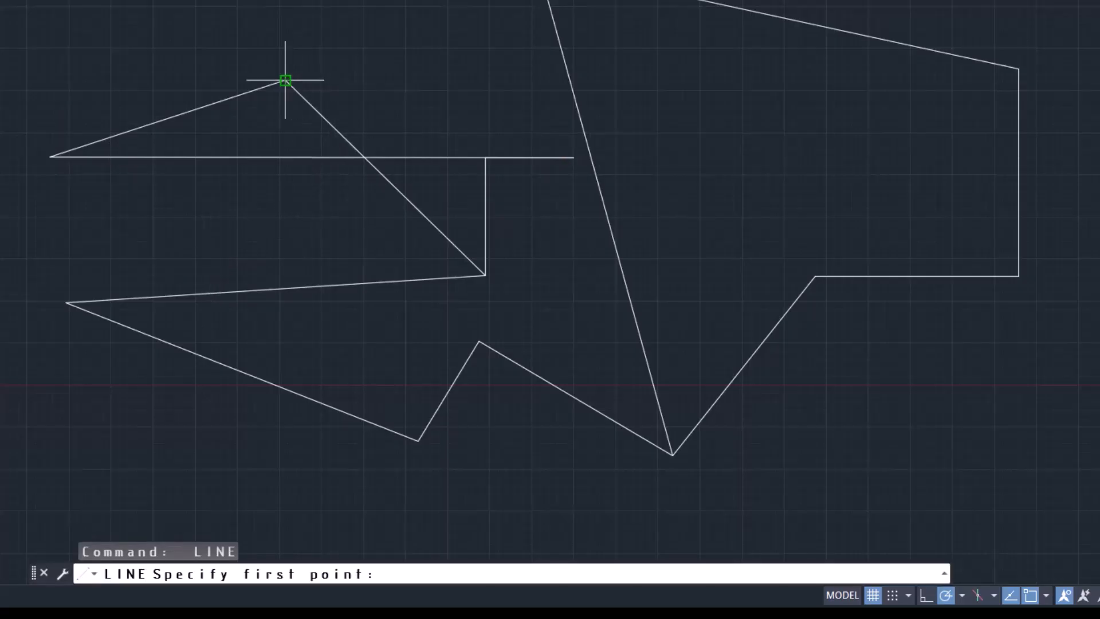
click(285, 80)
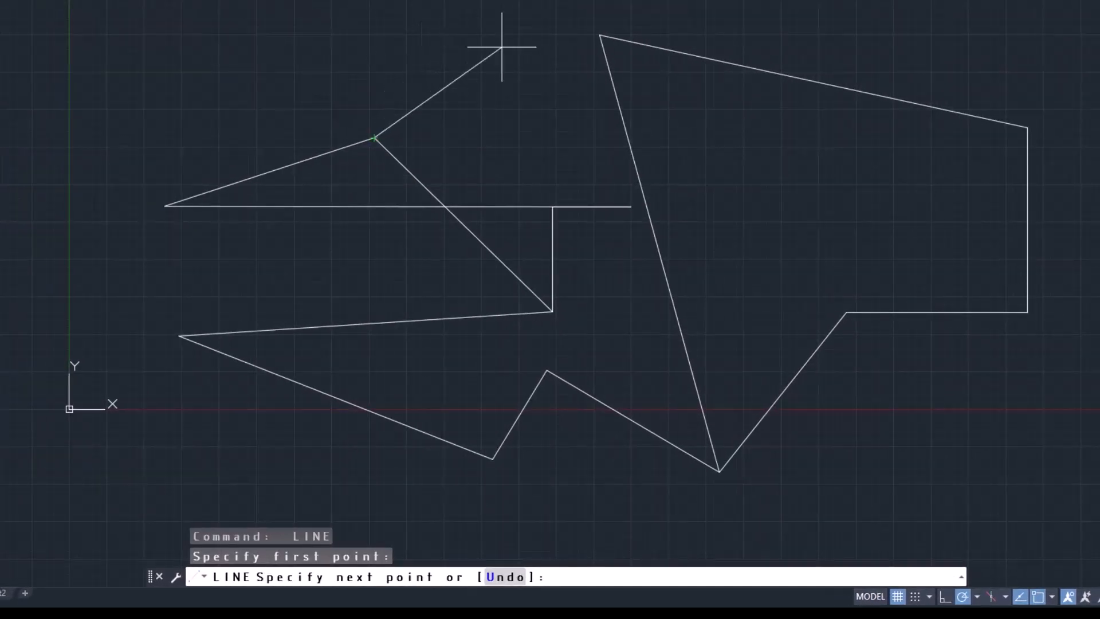
click(593, 38)
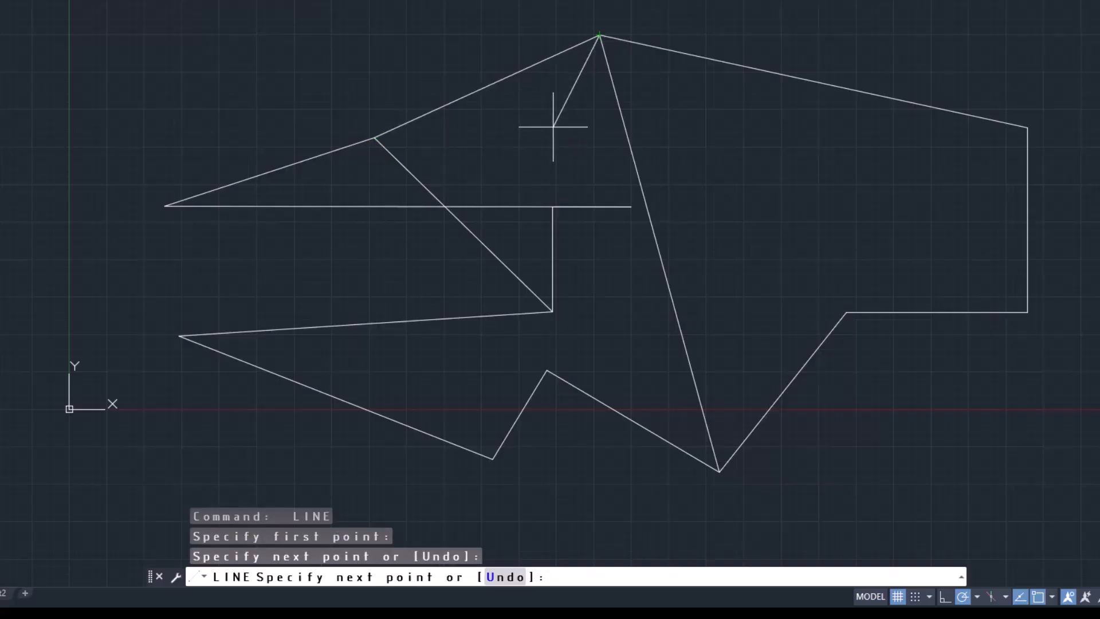
key(Return)
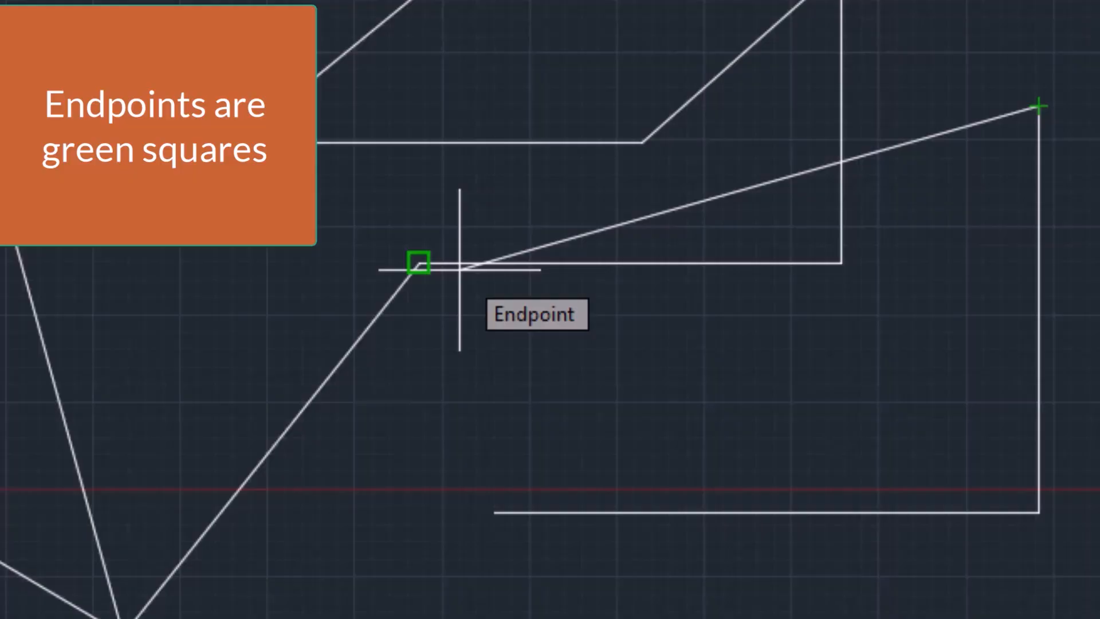
Continue the open line to the loop's inner corner endpoint and on to the short vertical segment's lower endpoint
click(418, 262)
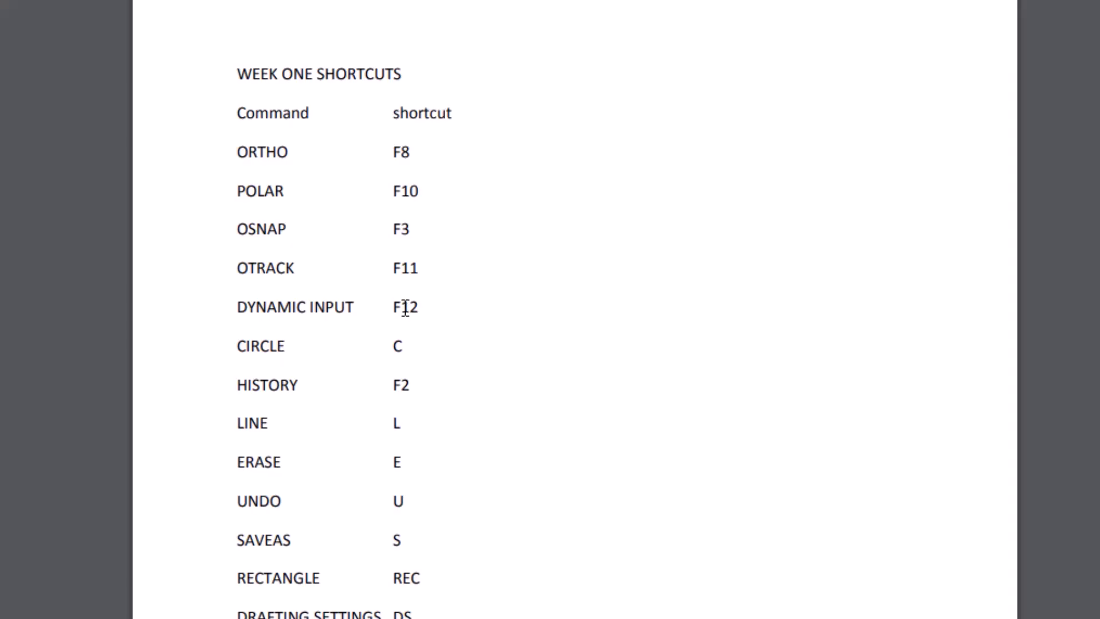
key(alt+Tab)
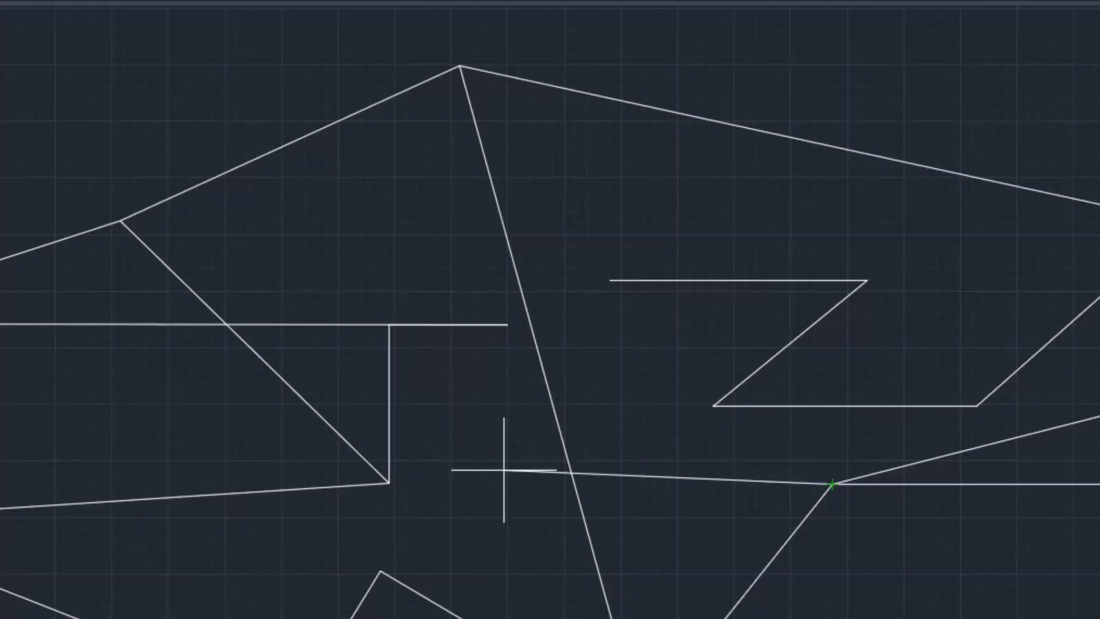
click(389, 483)
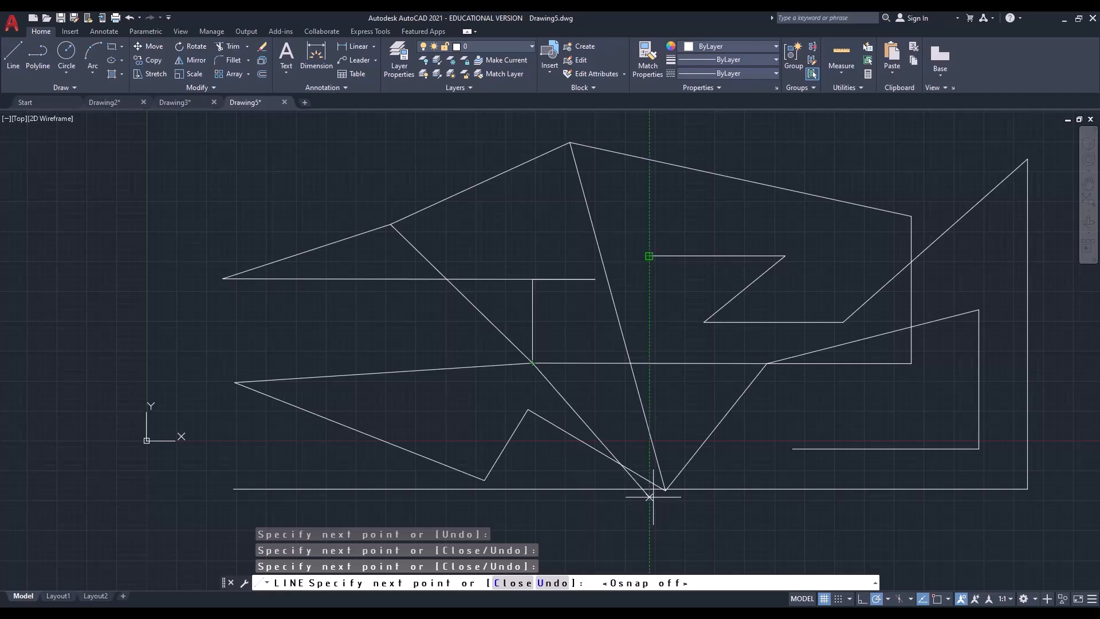
With object snap off, continue the line to the inner Z-shape's upper-left end, add a short segment sloping down-right, and end the command
scroll(649, 255, down, 2)
scroll(649, 256, up, 8)
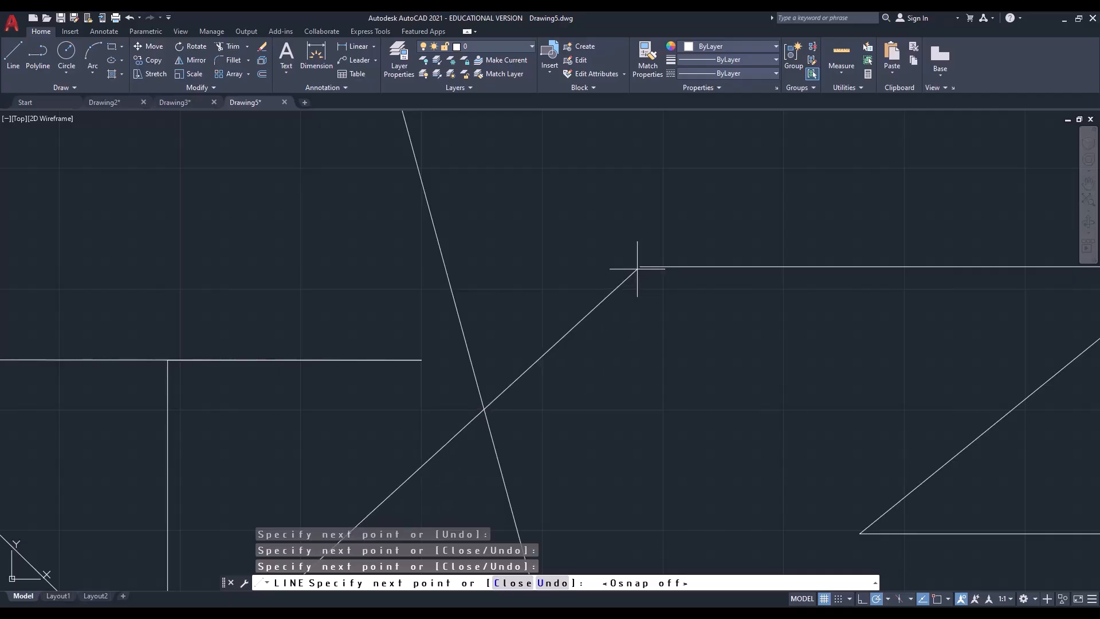
scroll(636, 265, up, 4)
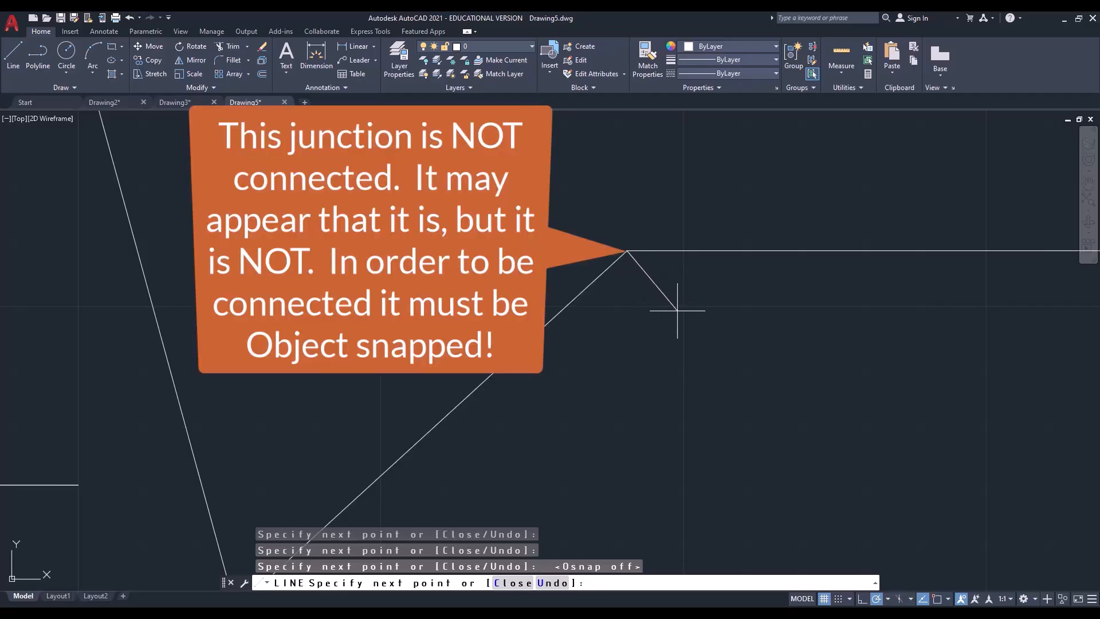
click(737, 393)
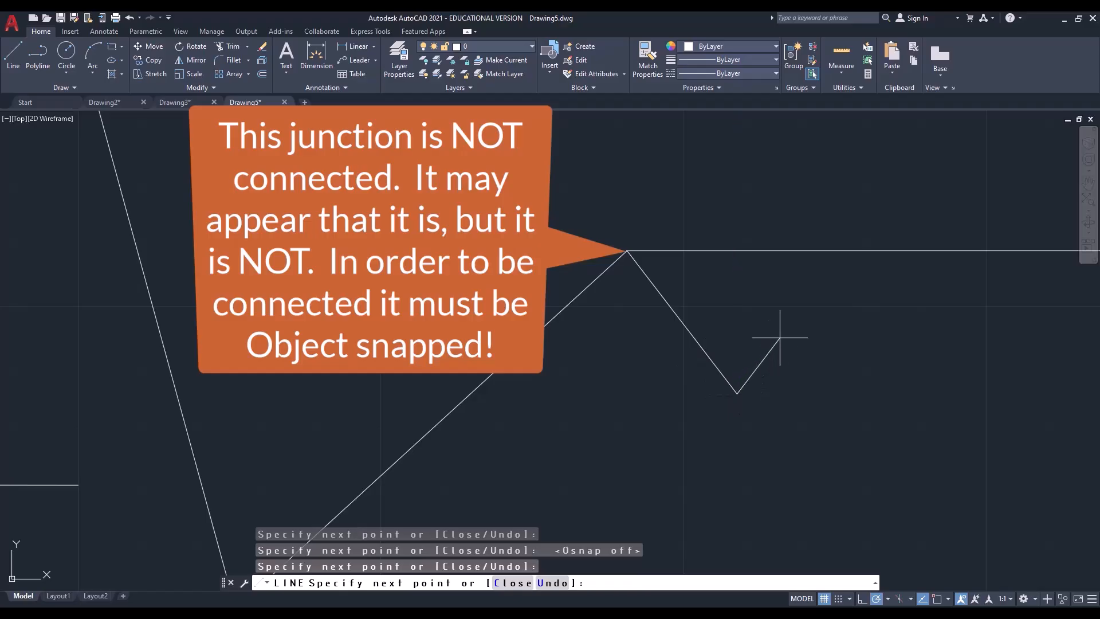
key(Return)
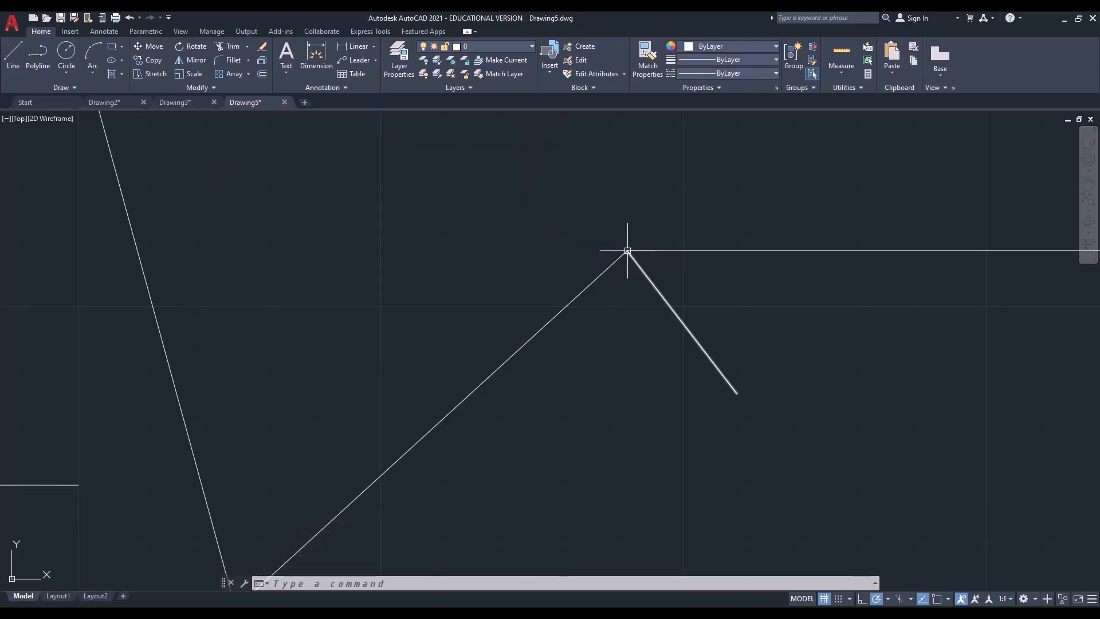
Examine up close the junction at the inner Z-shape's upper-left end to check whether the lines really meet
scroll(626, 251, up, 2)
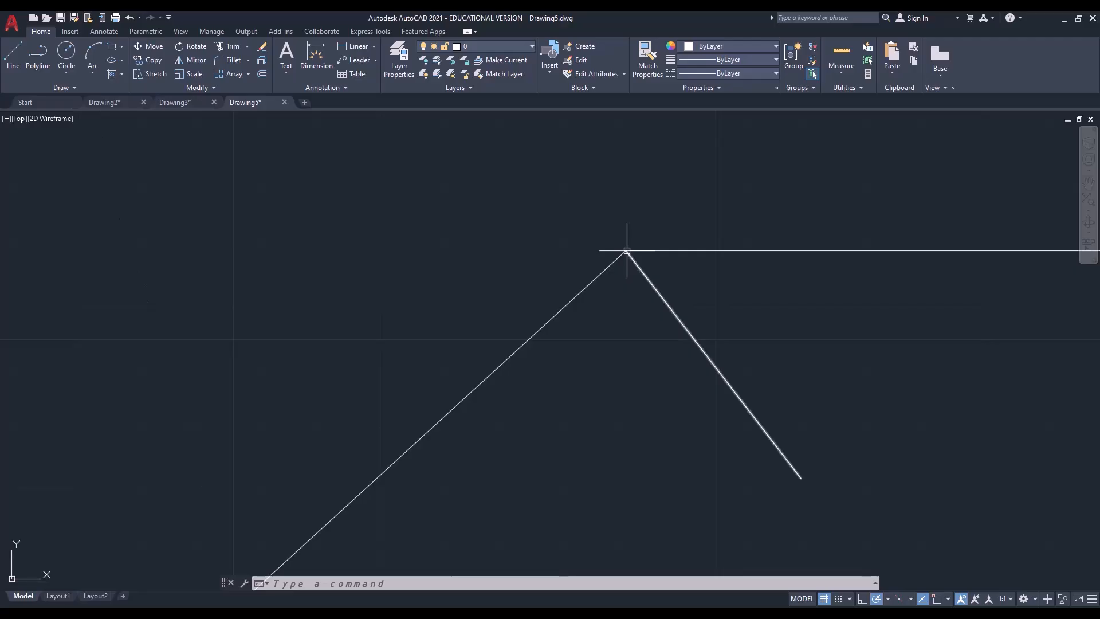
scroll(627, 250, up, 2)
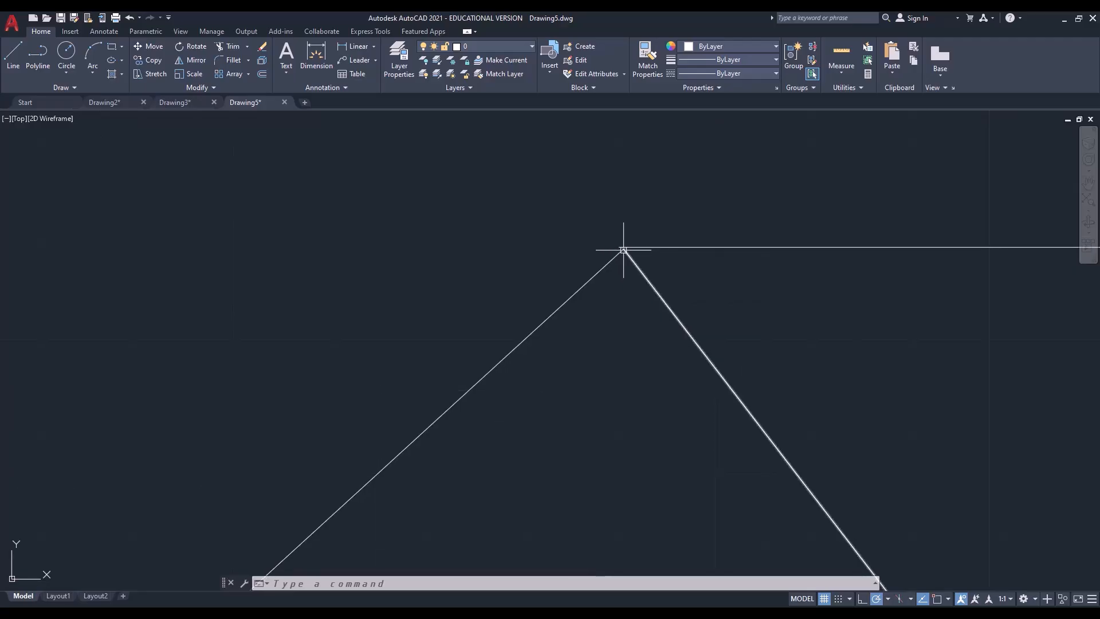
scroll(624, 249, up, 5)
scroll(614, 246, up, 3)
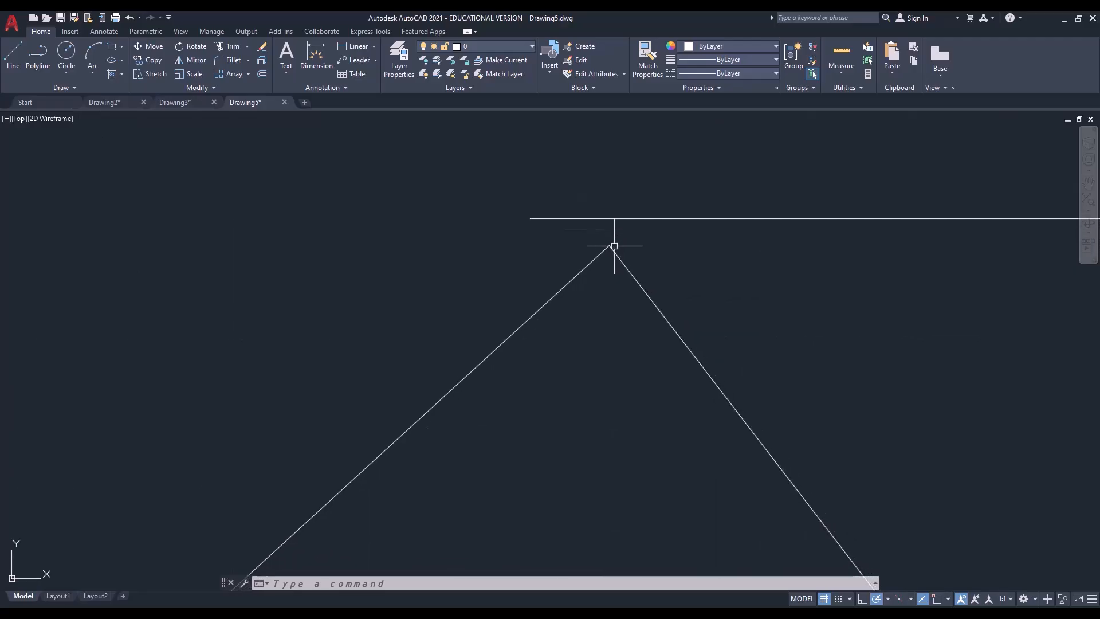
scroll(607, 247, up, 3)
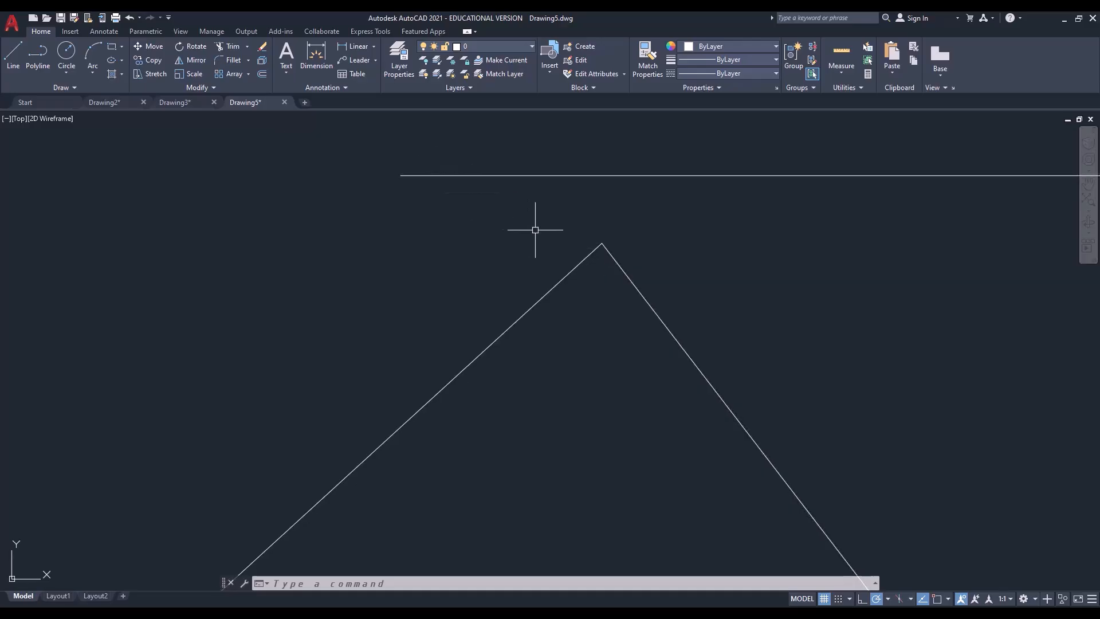
scroll(536, 228, down, 5)
scroll(542, 240, down, 1)
scroll(544, 247, down, 4)
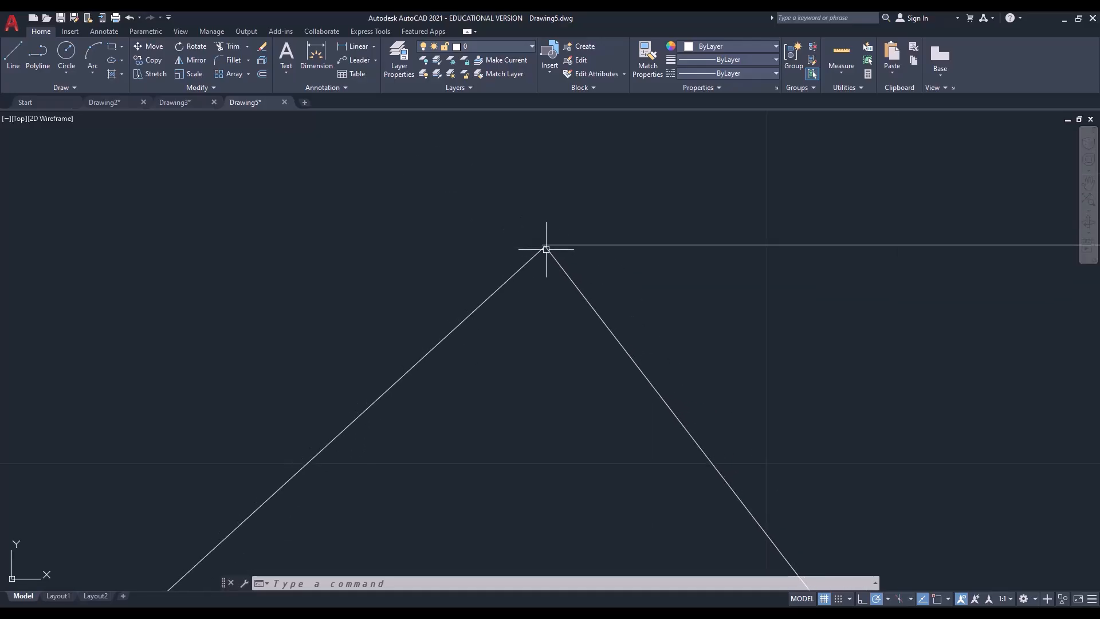
scroll(557, 256, down, 2)
scroll(567, 261, down, 3)
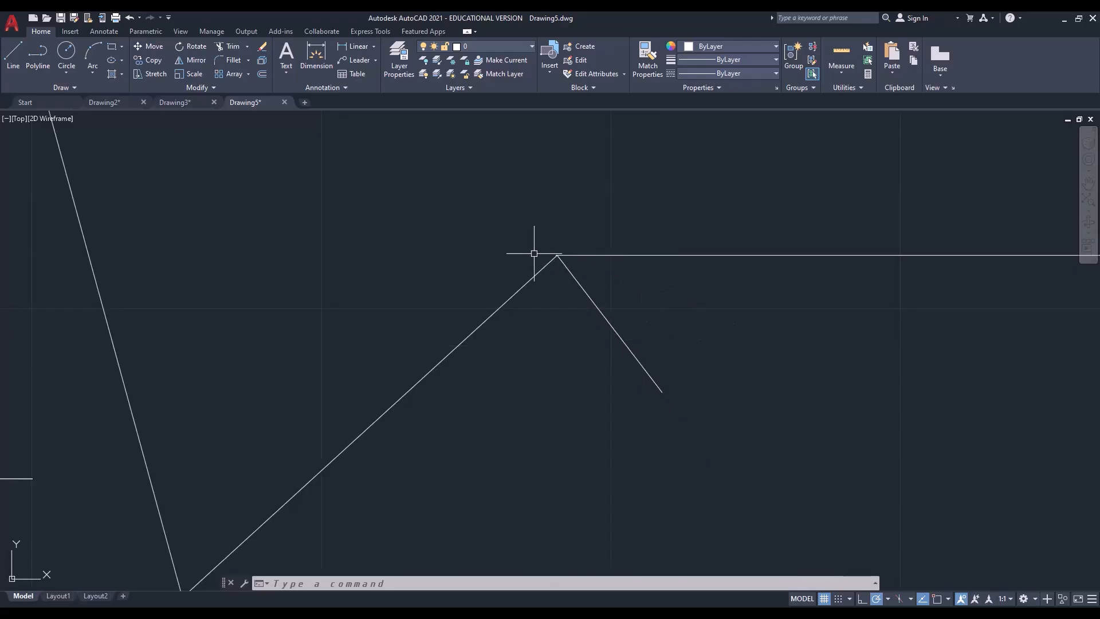
scroll(544, 250, up, 3)
scroll(571, 270, up, 6)
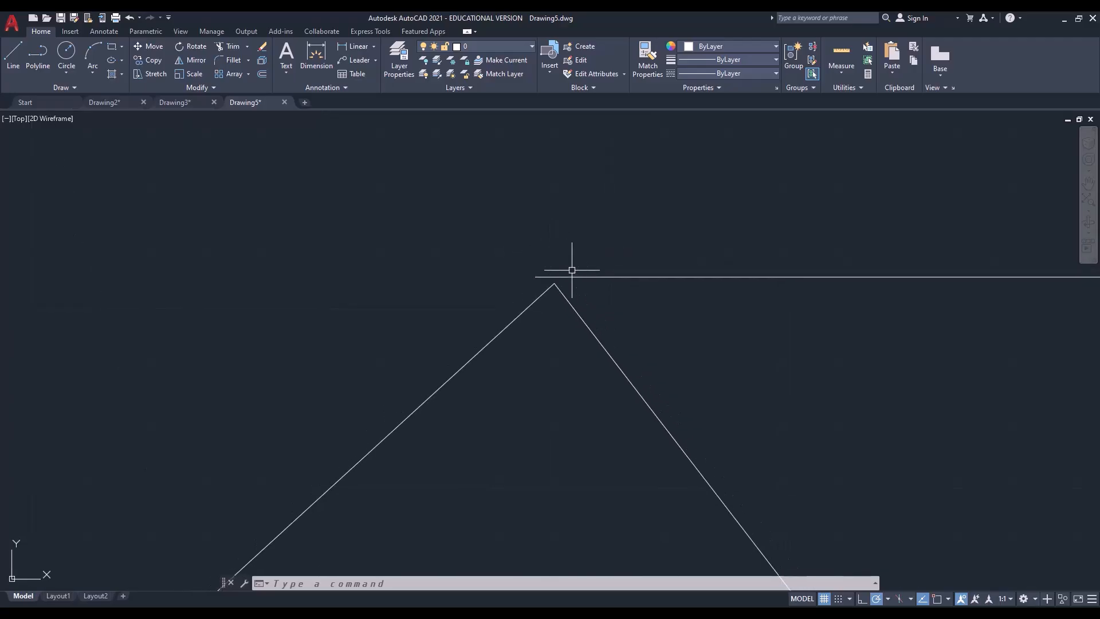
scroll(556, 287, up, 6)
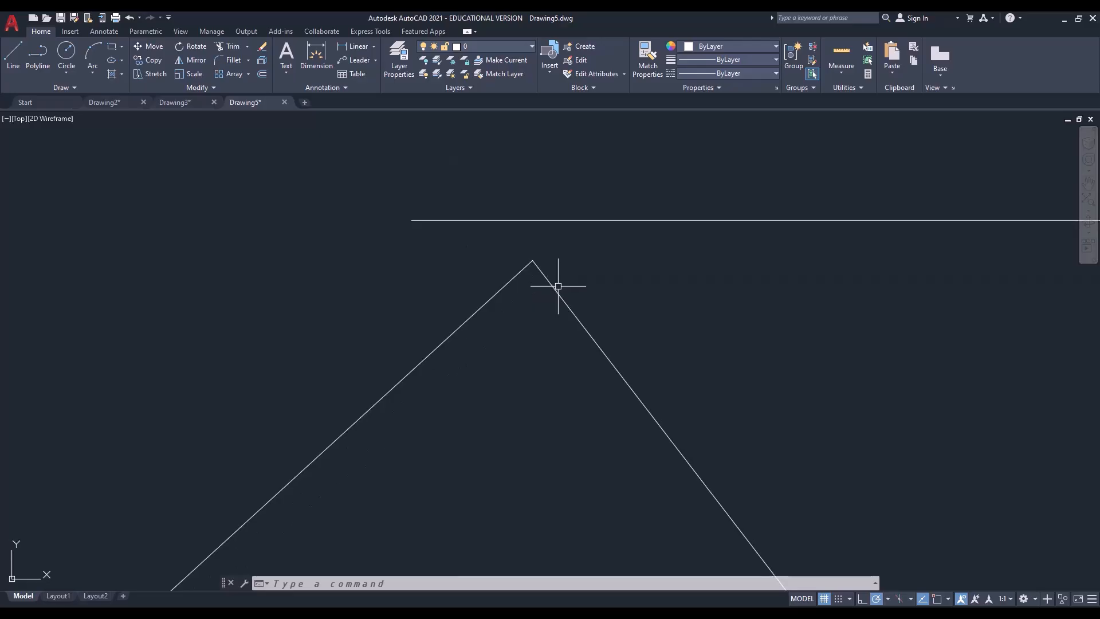
scroll(556, 287, down, 2)
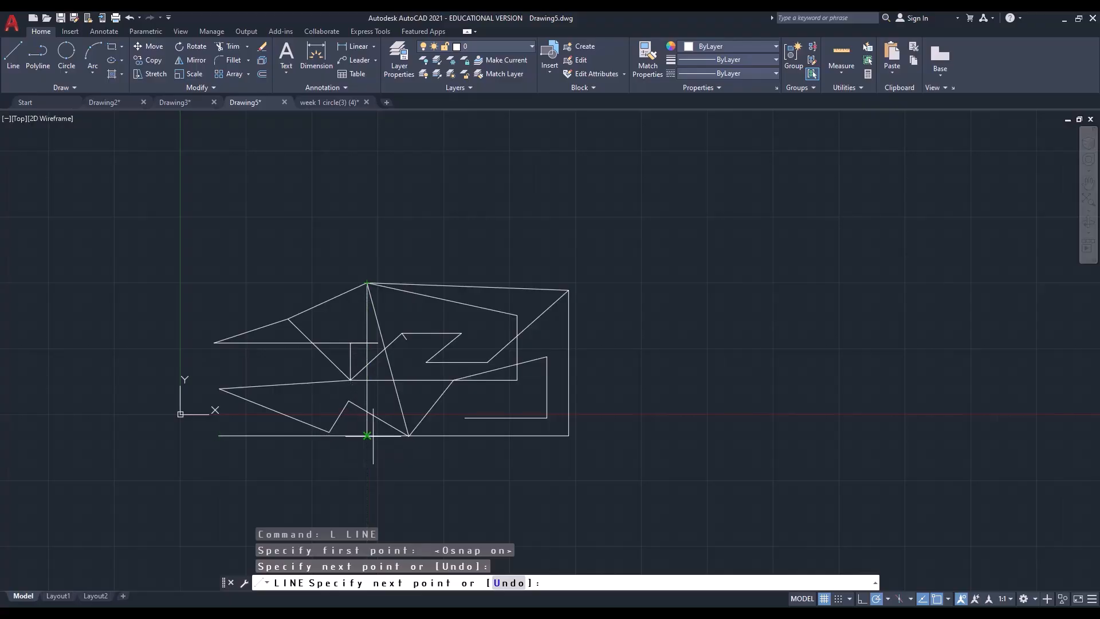
Try to continue the open line from the loop's top corner to the lower zigzag's long sloping segment, and cancel the command
click(408, 436)
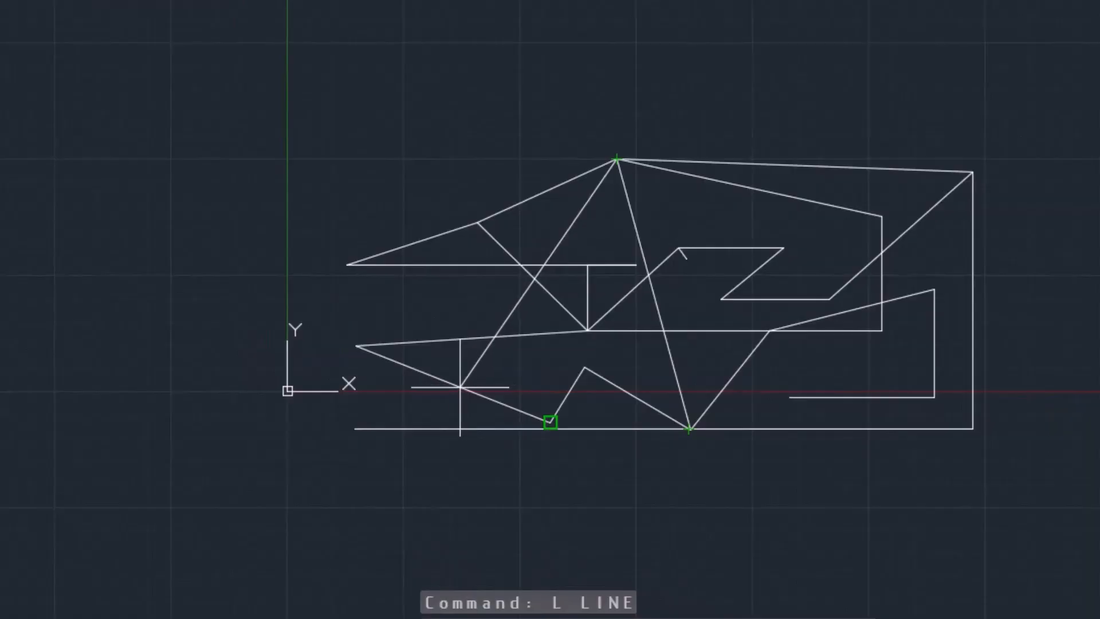
scroll(459, 386, up, 6)
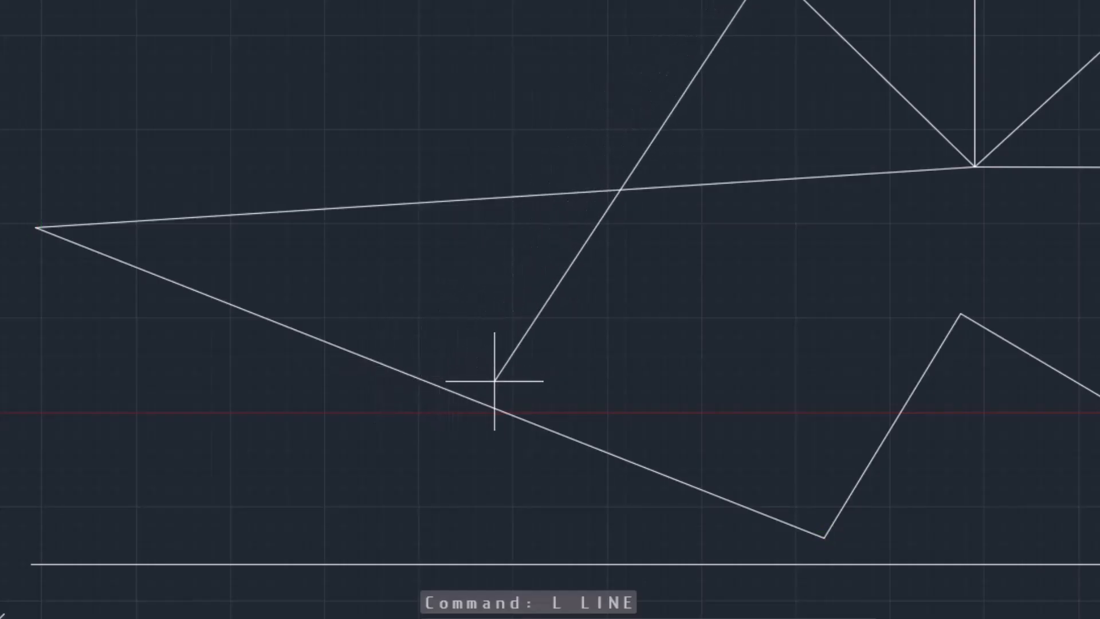
key(Escape)
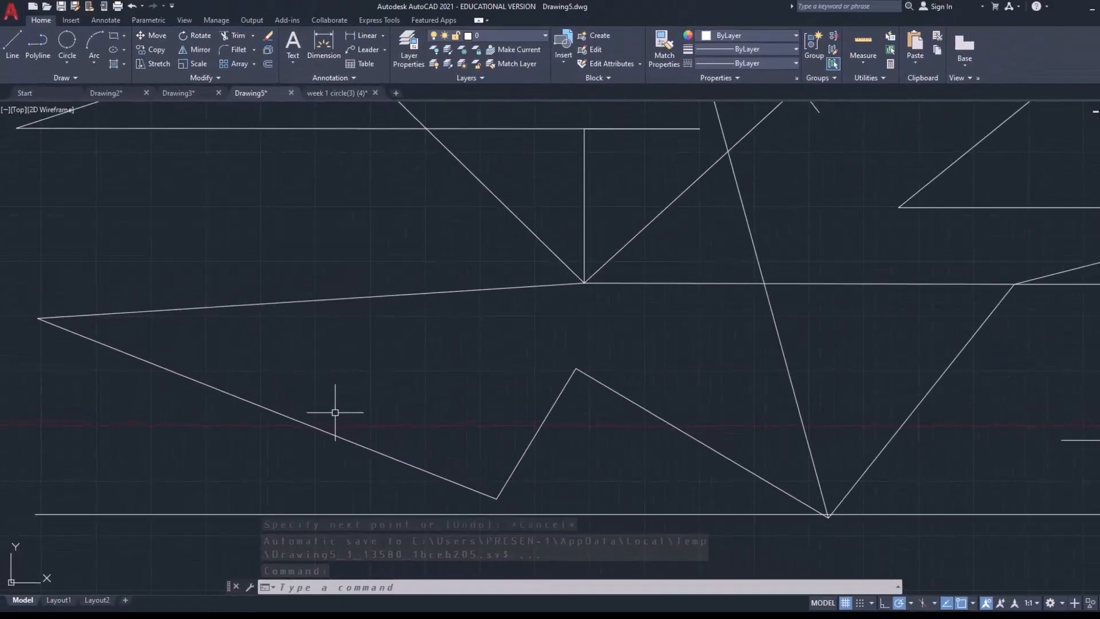
Turn on the Midpoint object snap mode in the drafting settings (DS) and confirm
text(ds)
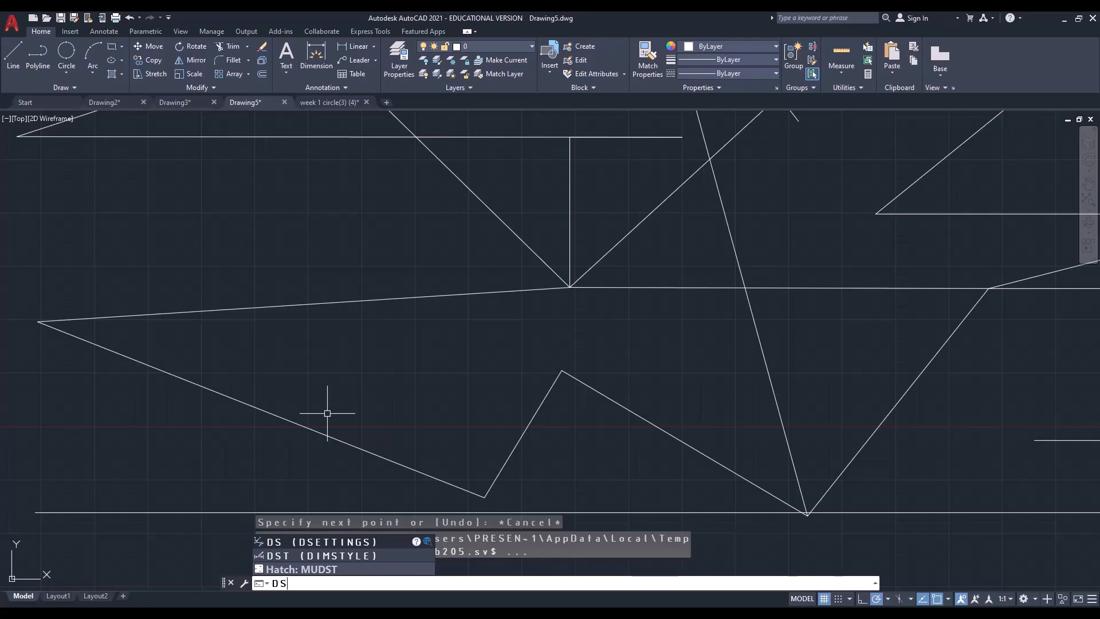
key(Return)
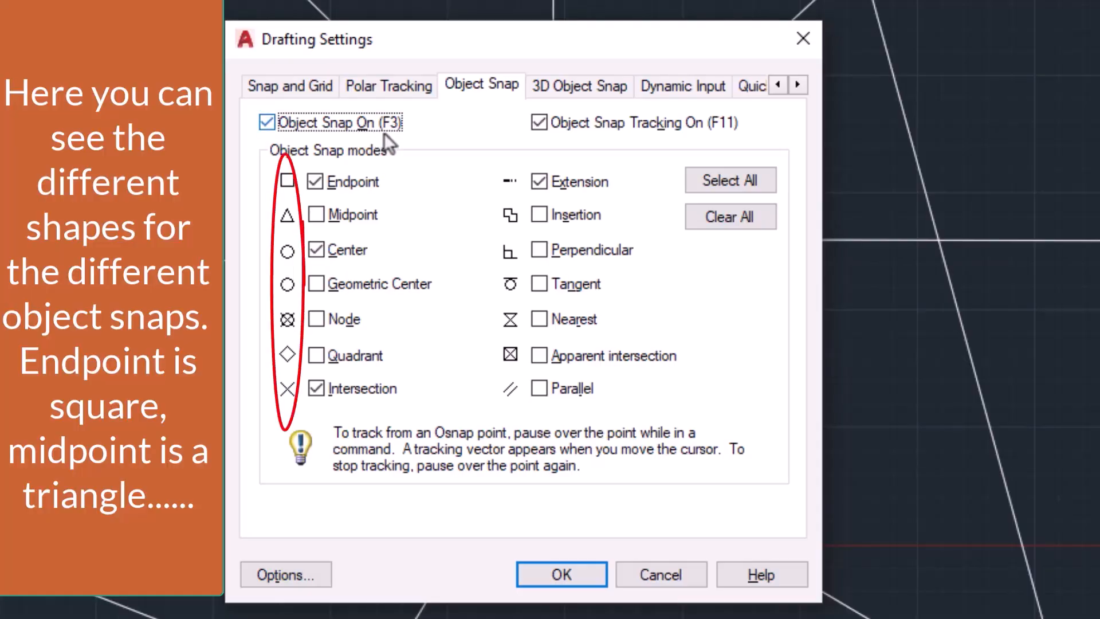
click(316, 215)
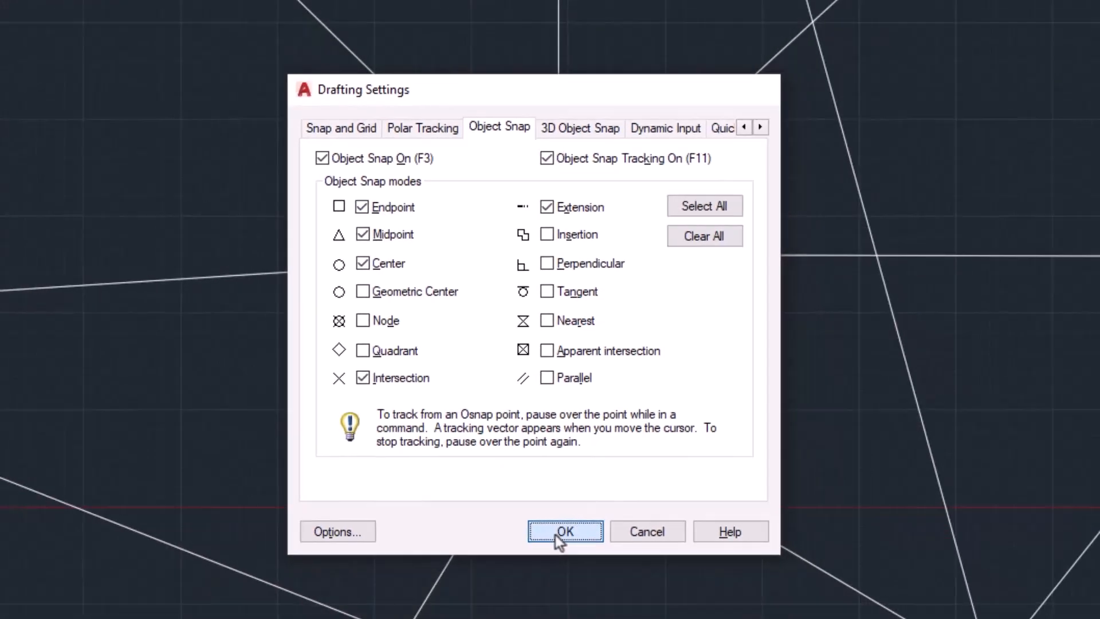
click(555, 534)
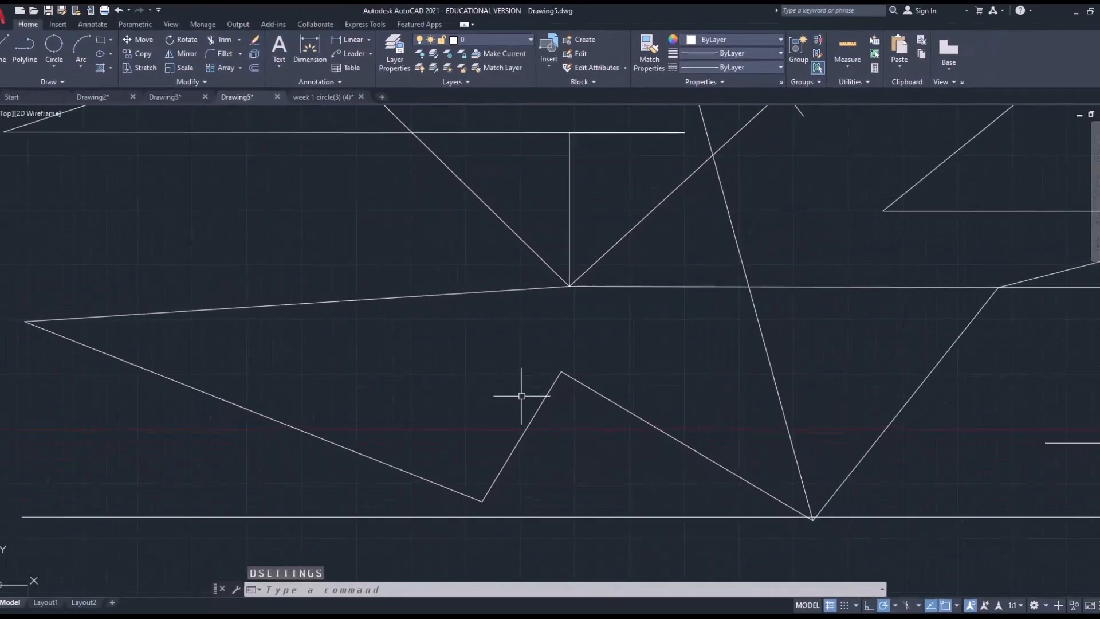
Draw a line from the loop's top corner through the lower zigzag's long-slope midpoint and its peak to the upper sloping line's midpoint, and end the command
scroll(466, 344, down, 2)
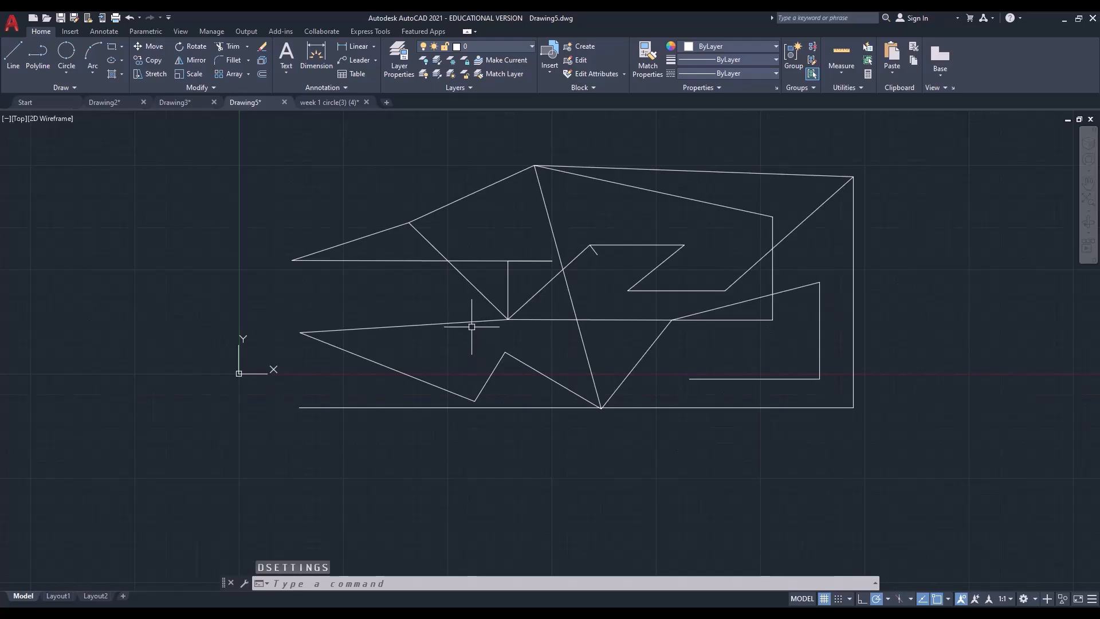
text(L)
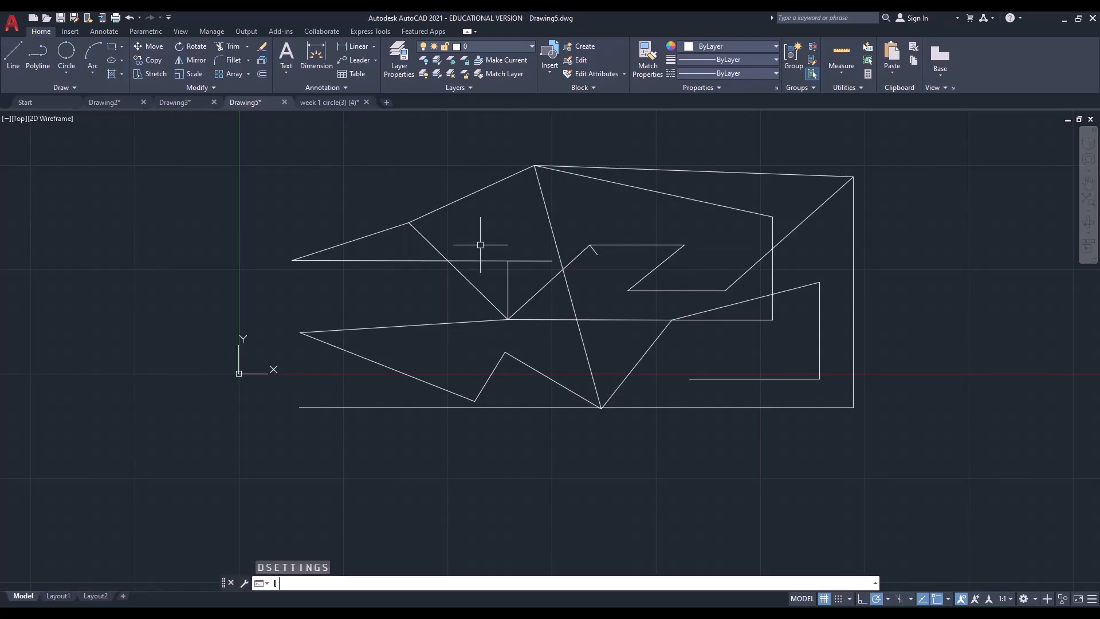
key(Return)
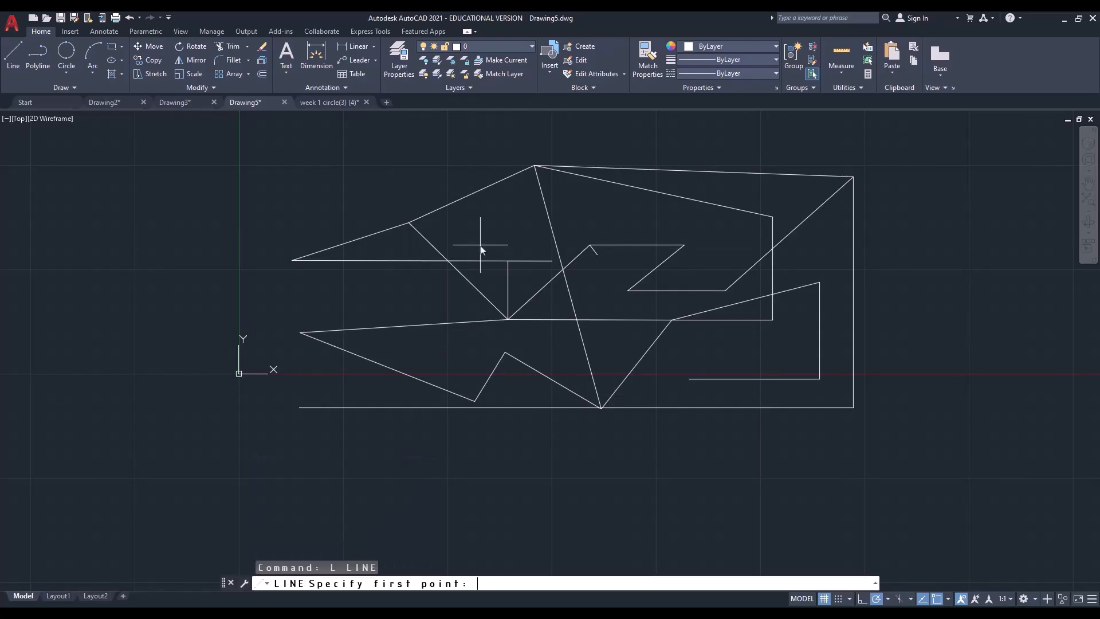
click(533, 165)
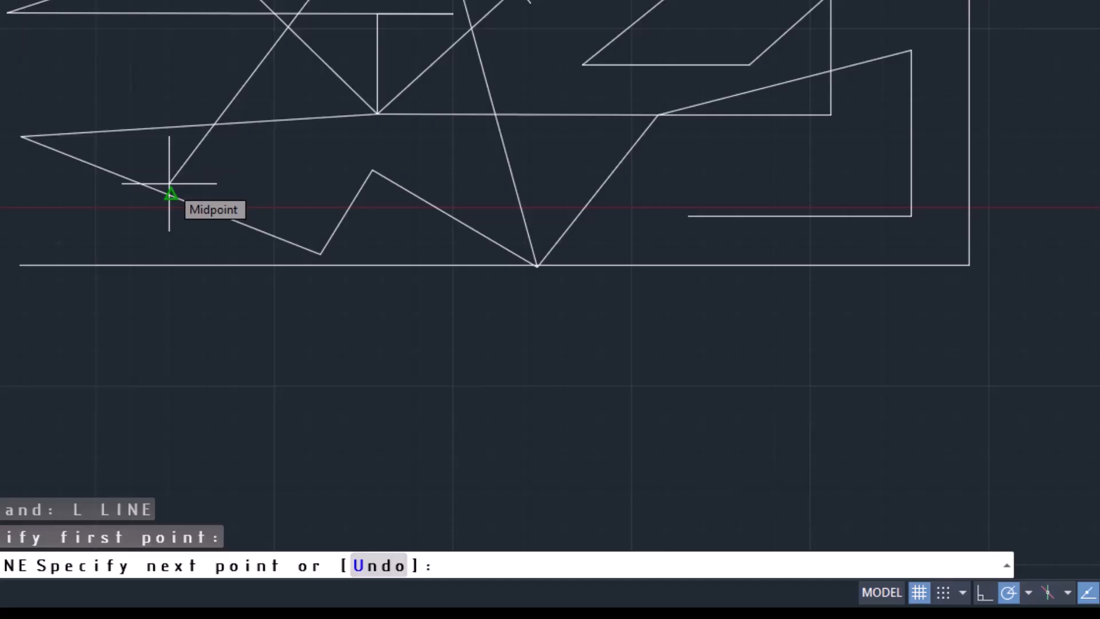
click(169, 183)
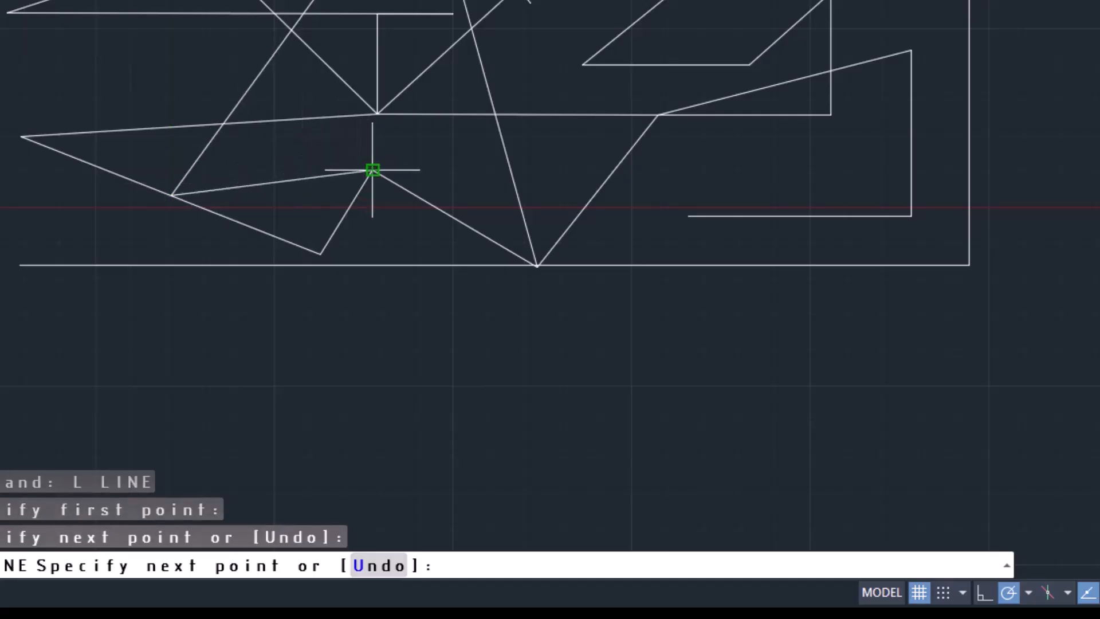
click(372, 170)
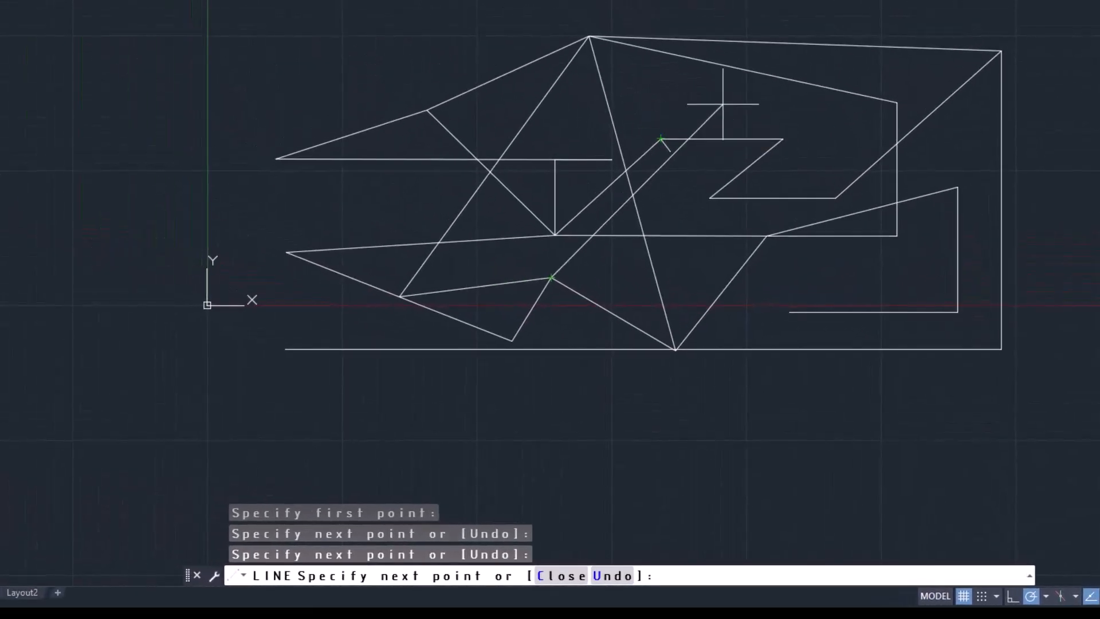
click(755, 78)
key(Return)
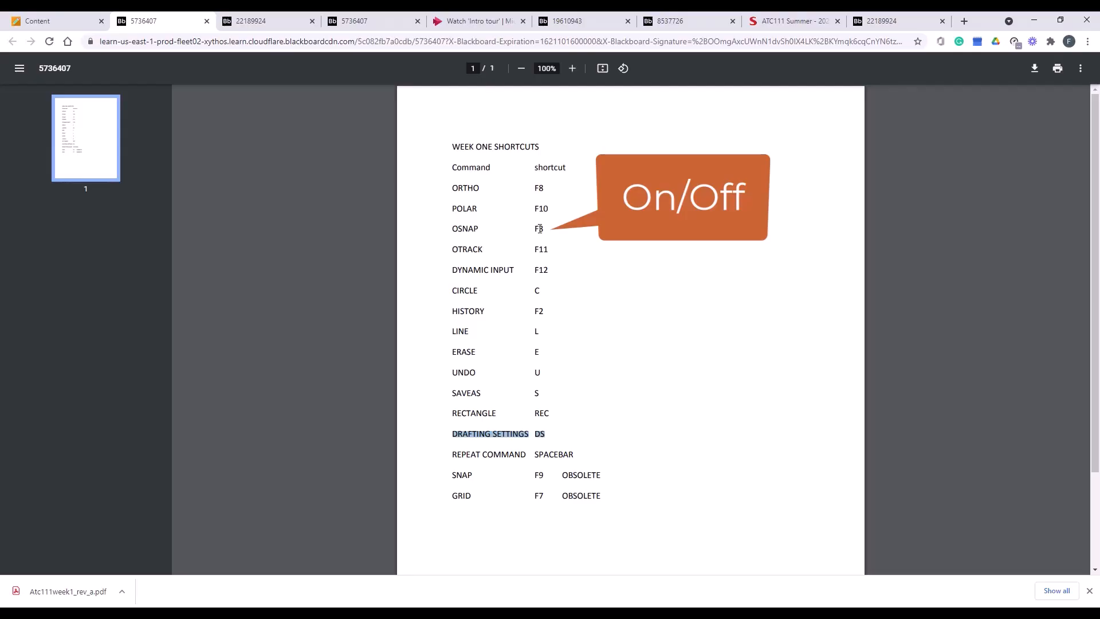
Review the shortcut list, and look through the available Circle creation methods in the week 1 circle drawing
click(457, 435)
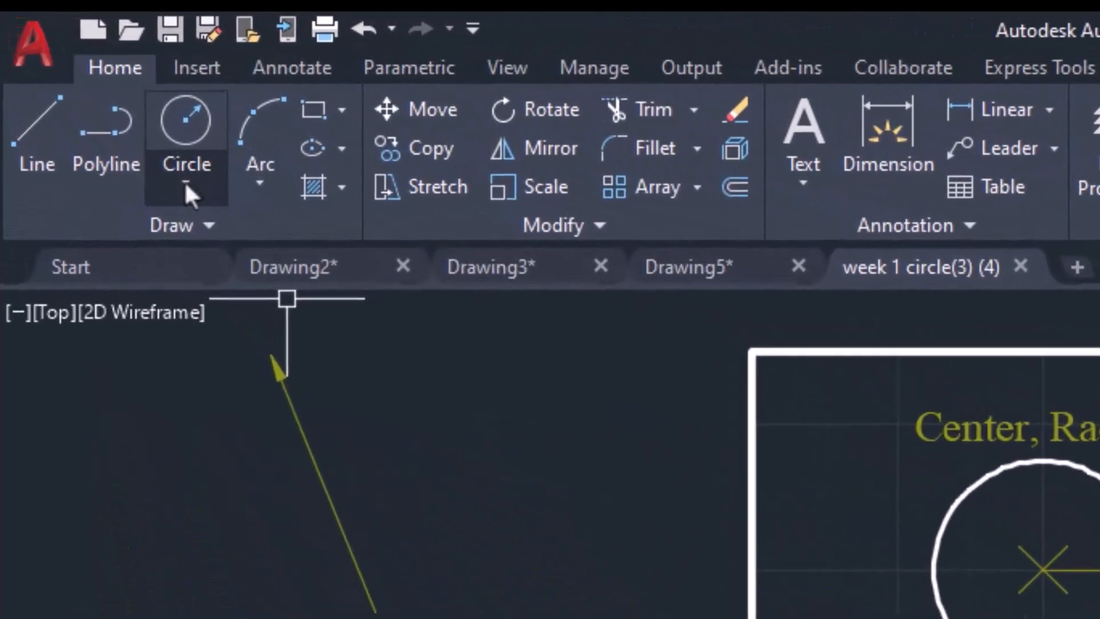
click(65, 74)
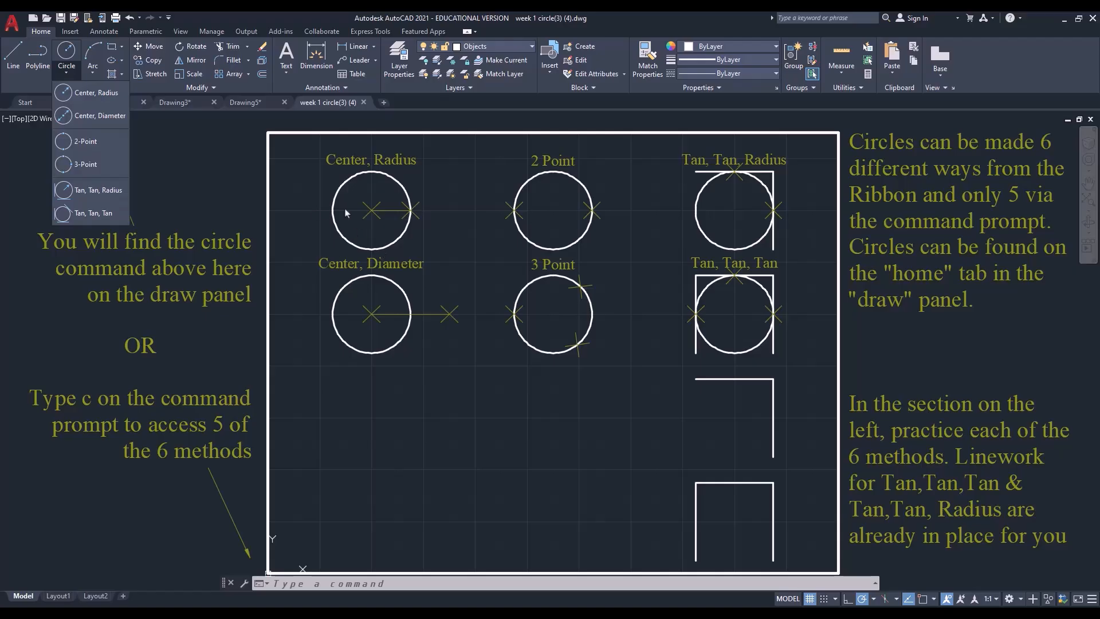
click(459, 231)
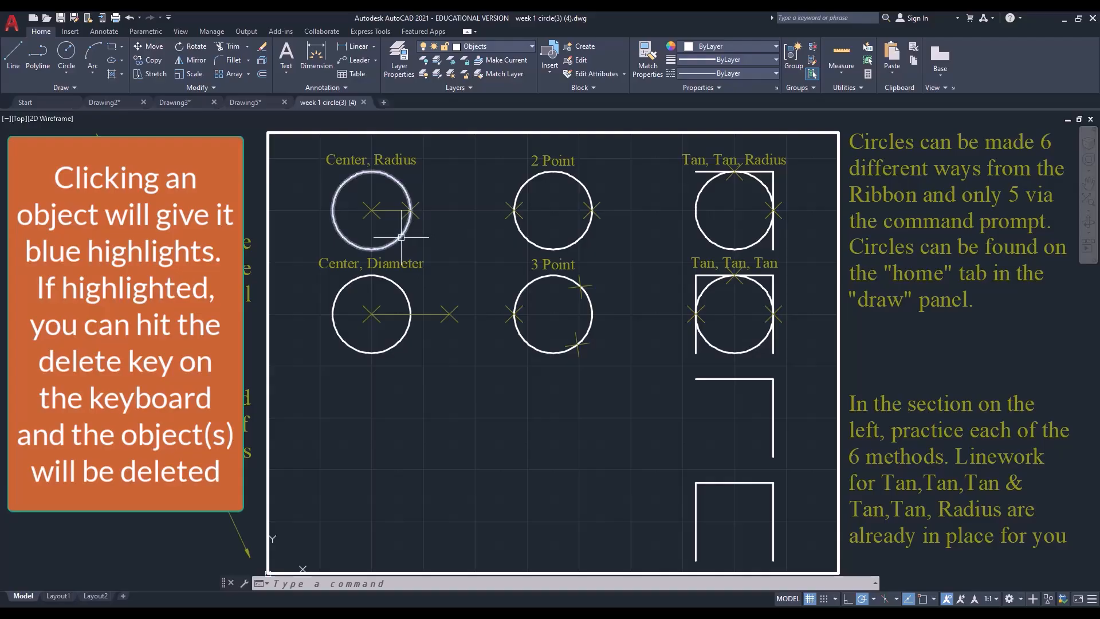
Delete the Center, Radius circle, and together delete the 2 Point circle, 3 Point circle and the Tan, Tan, Tan example's left vertical line
click(401, 237)
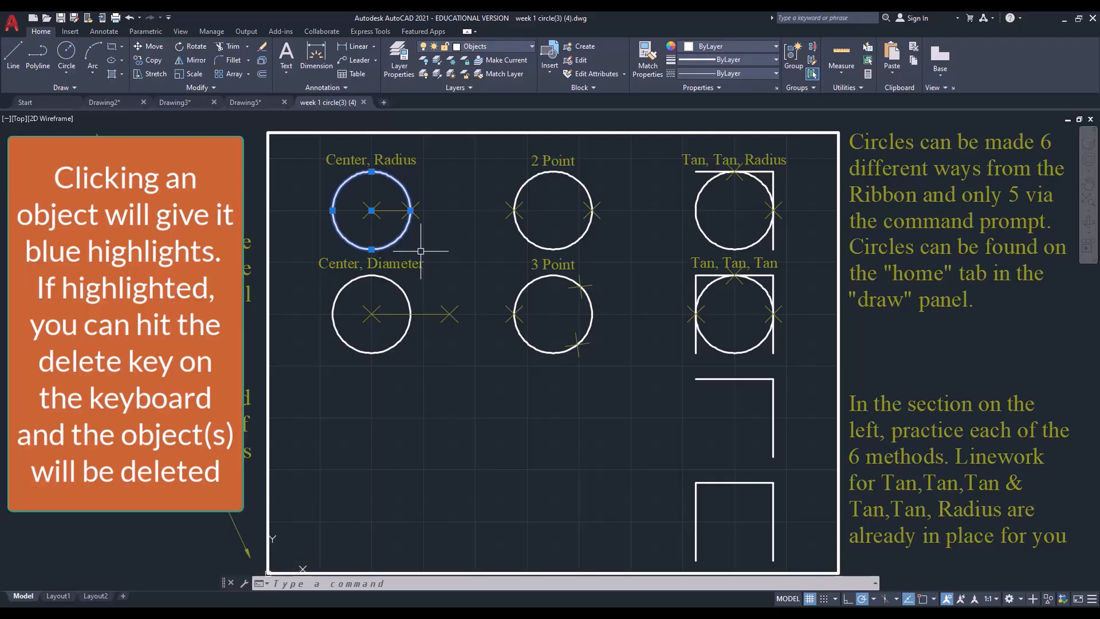
key(Delete)
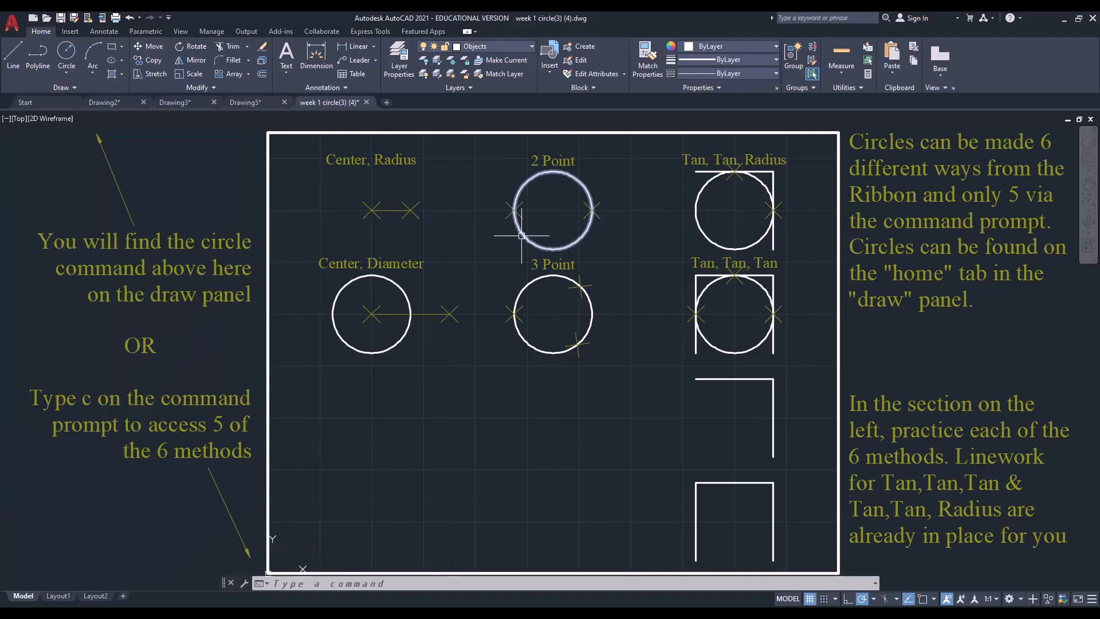
click(522, 234)
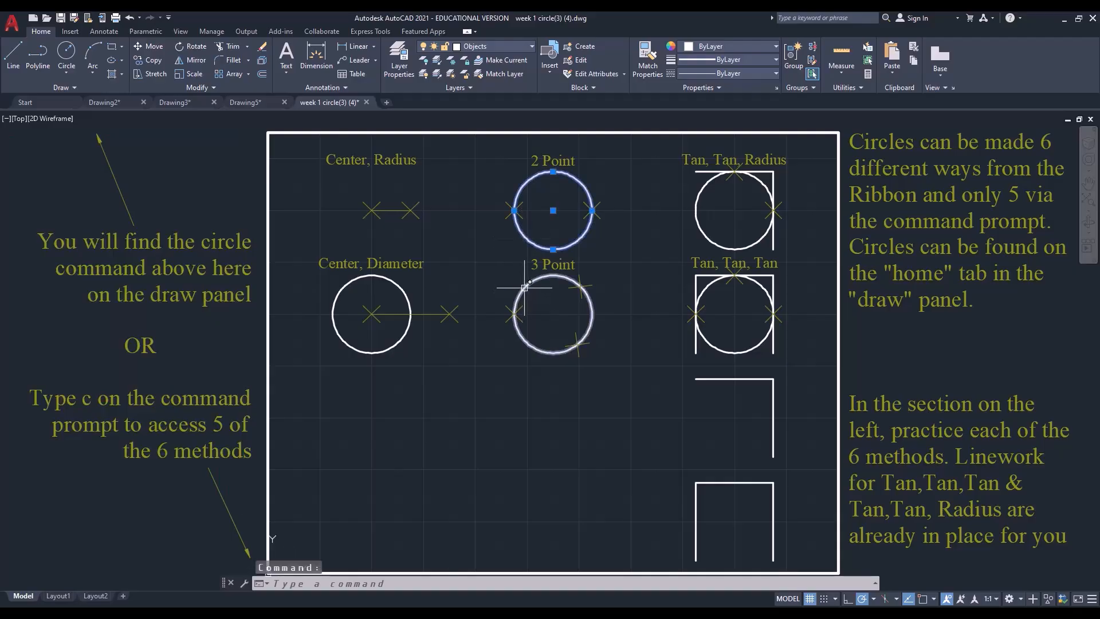
click(525, 287)
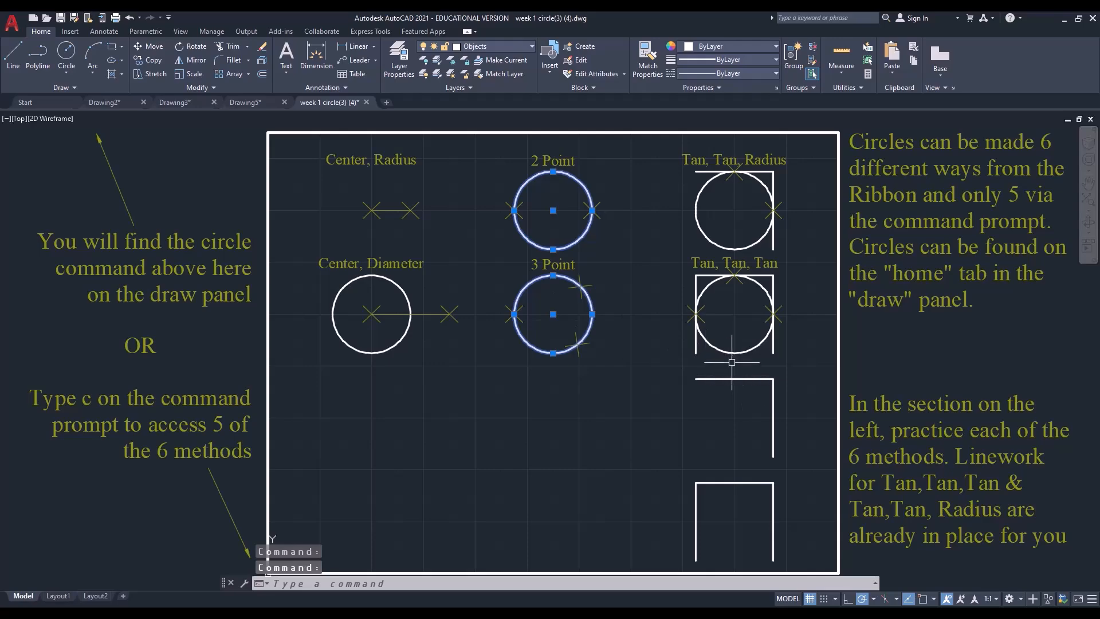
click(696, 347)
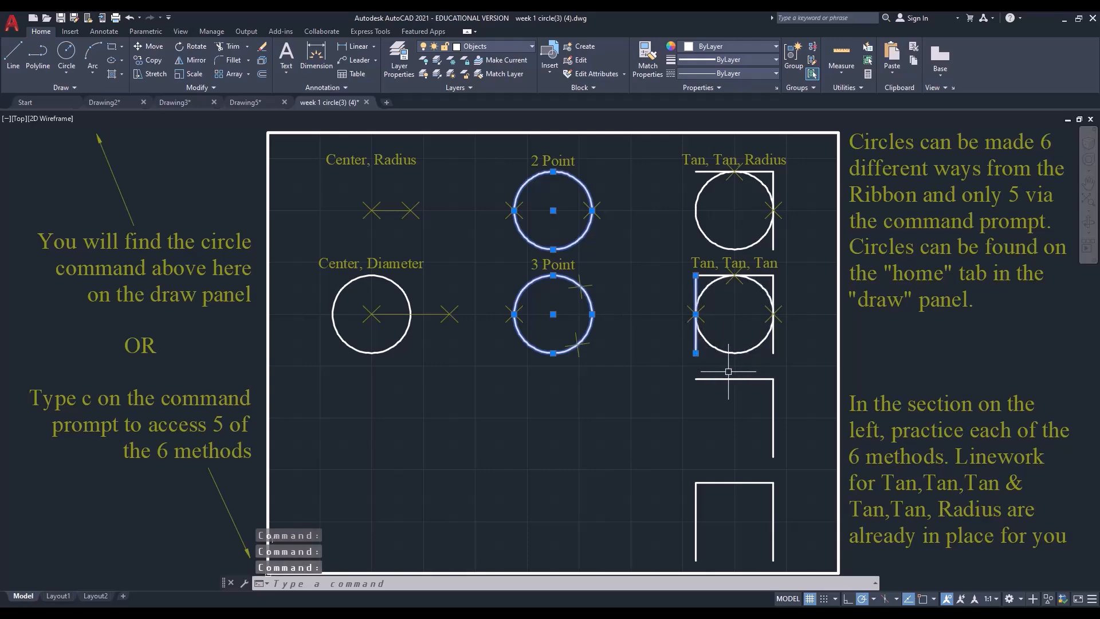
key(Delete)
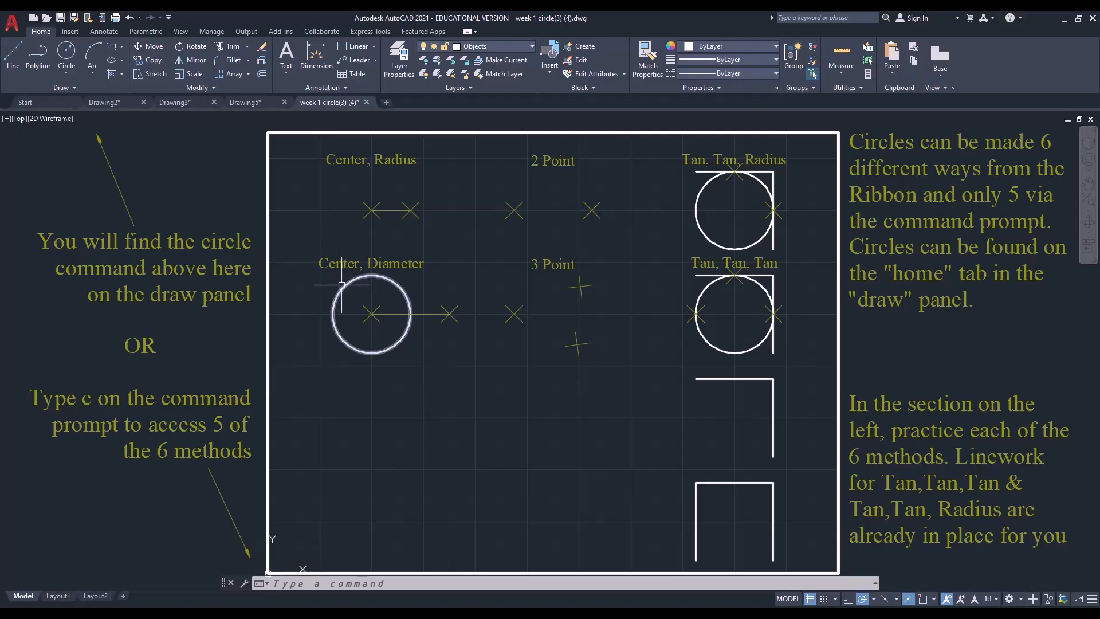
Delete everything fully enclosed by a selection window spanning the Center, Diameter row and the practice corner linework below Tan, Tan, Tan
click(298, 244)
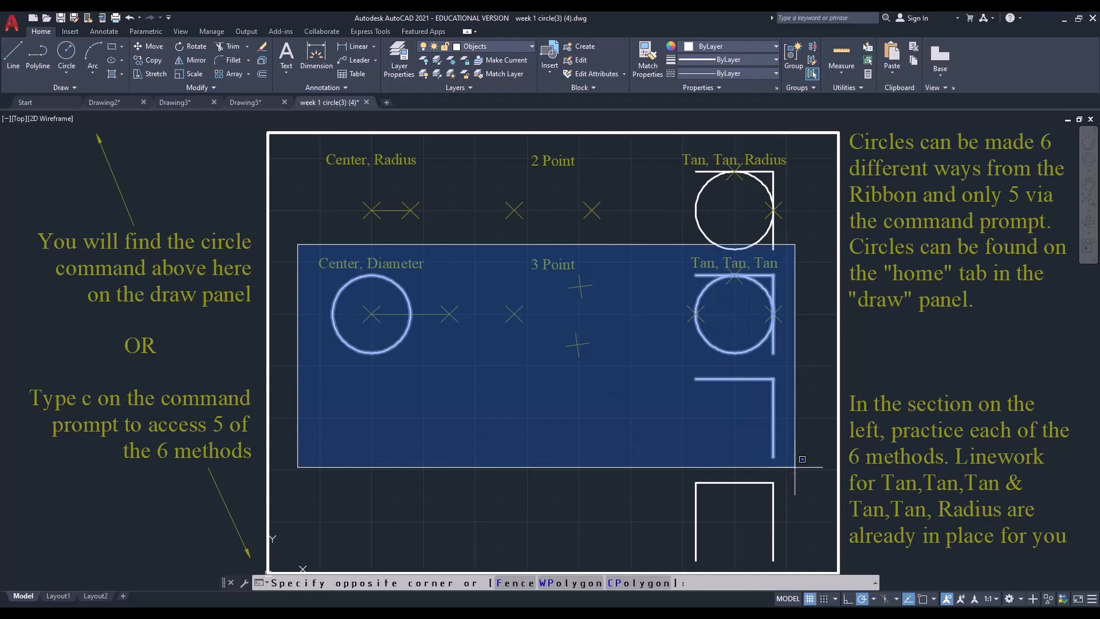
click(801, 460)
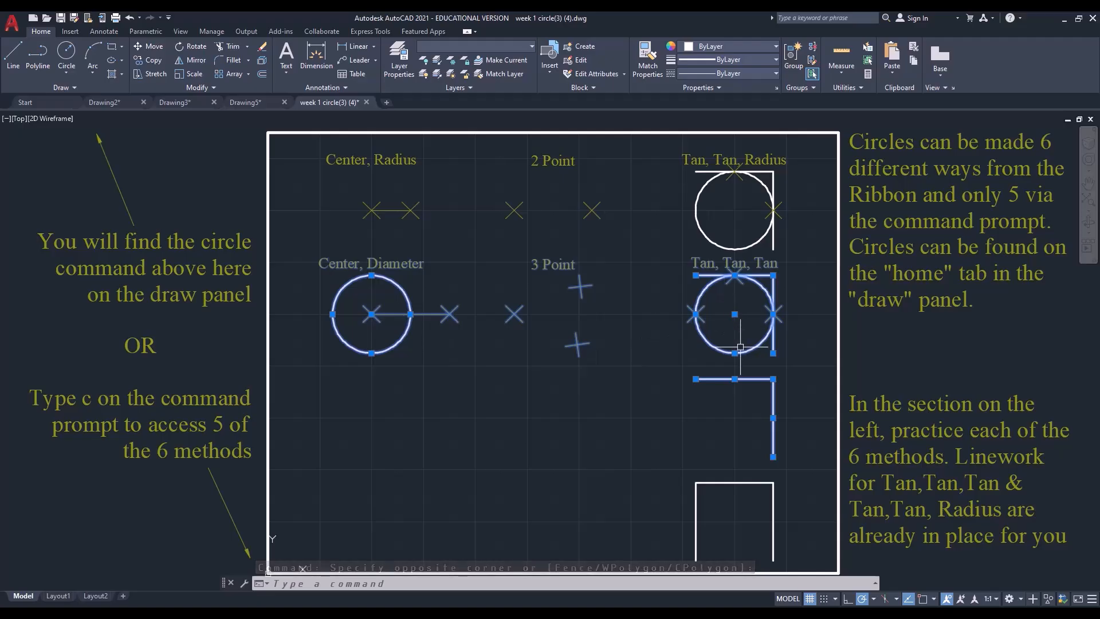
key(Delete)
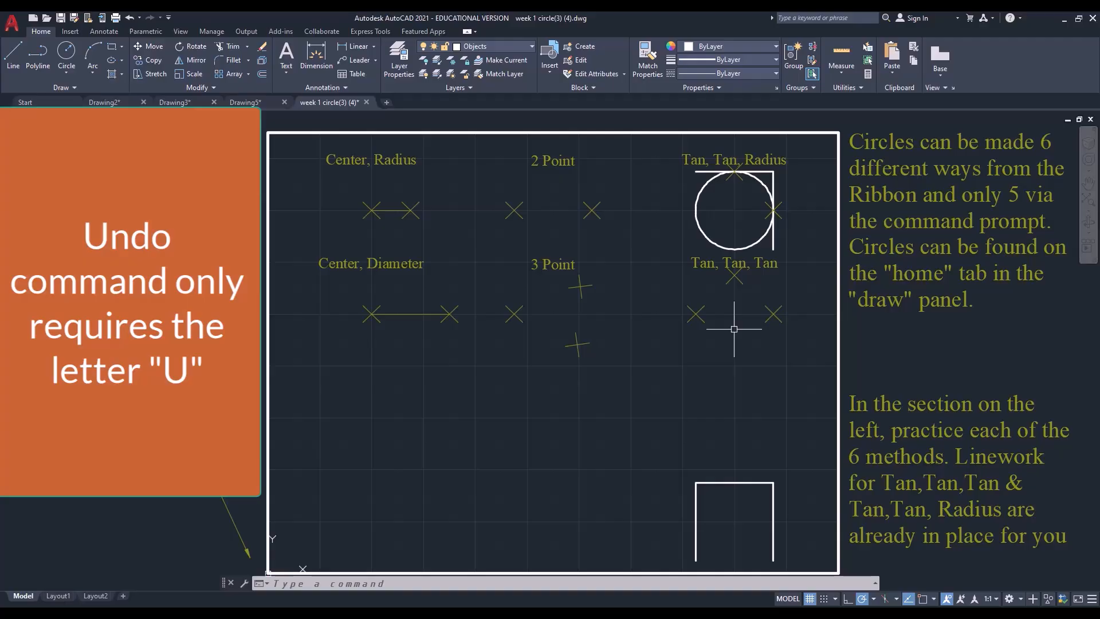
Undo the last three deletions by running the U command and repeating it twice
text(U)
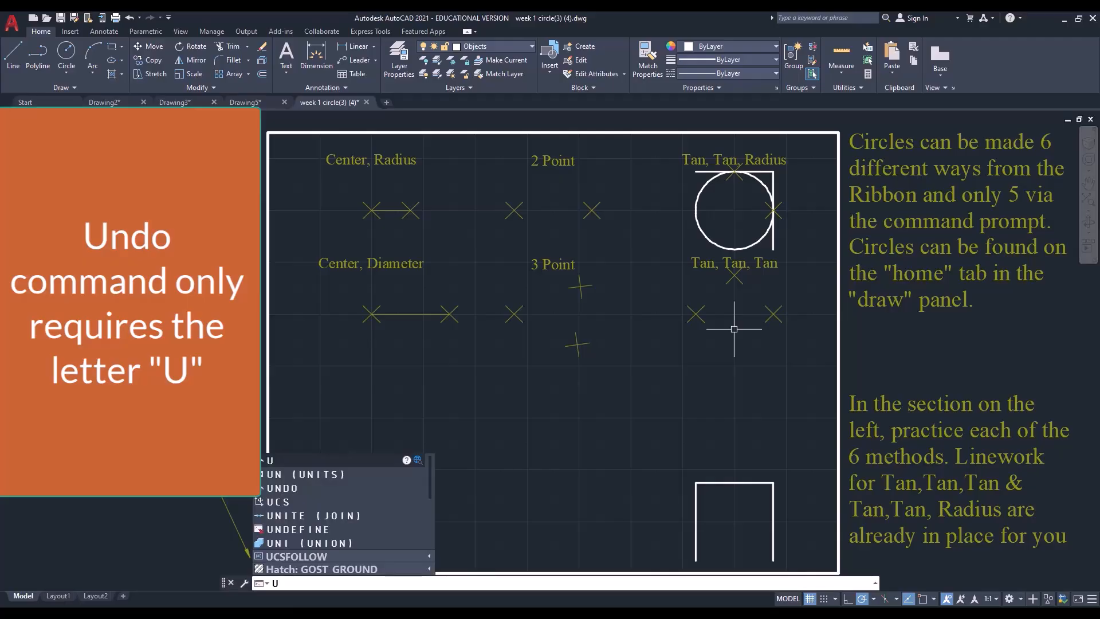
key(Return)
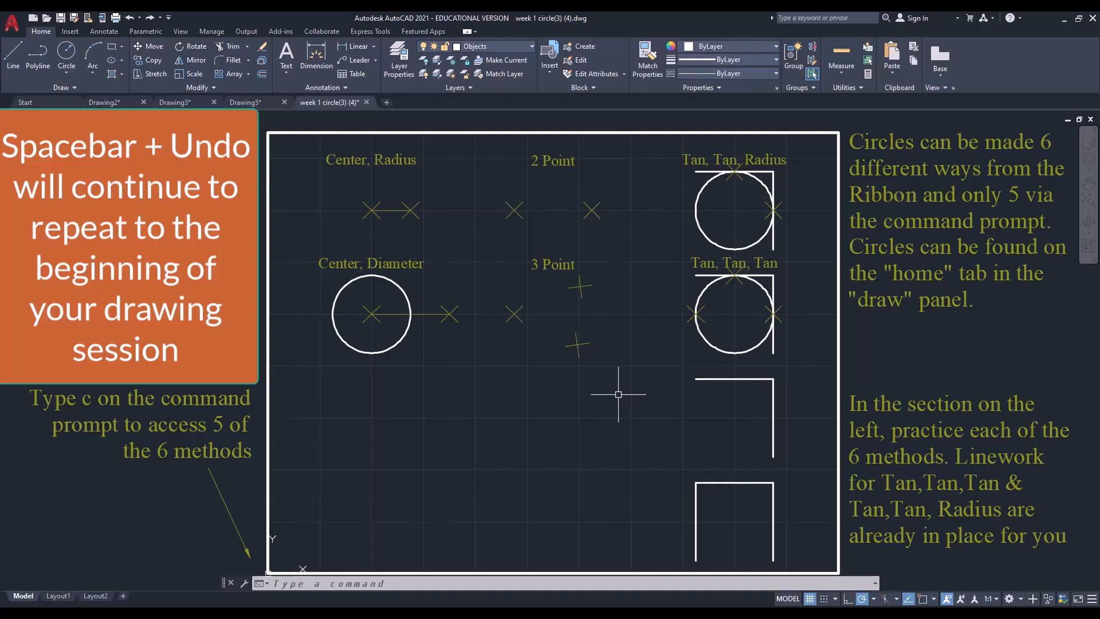
key(space)
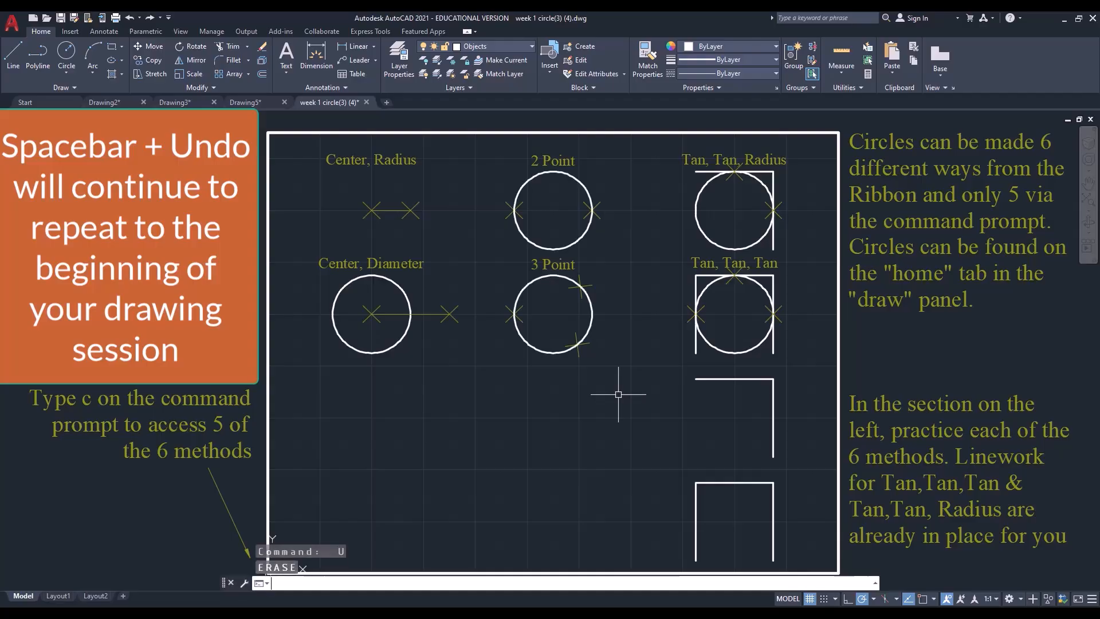
key(space)
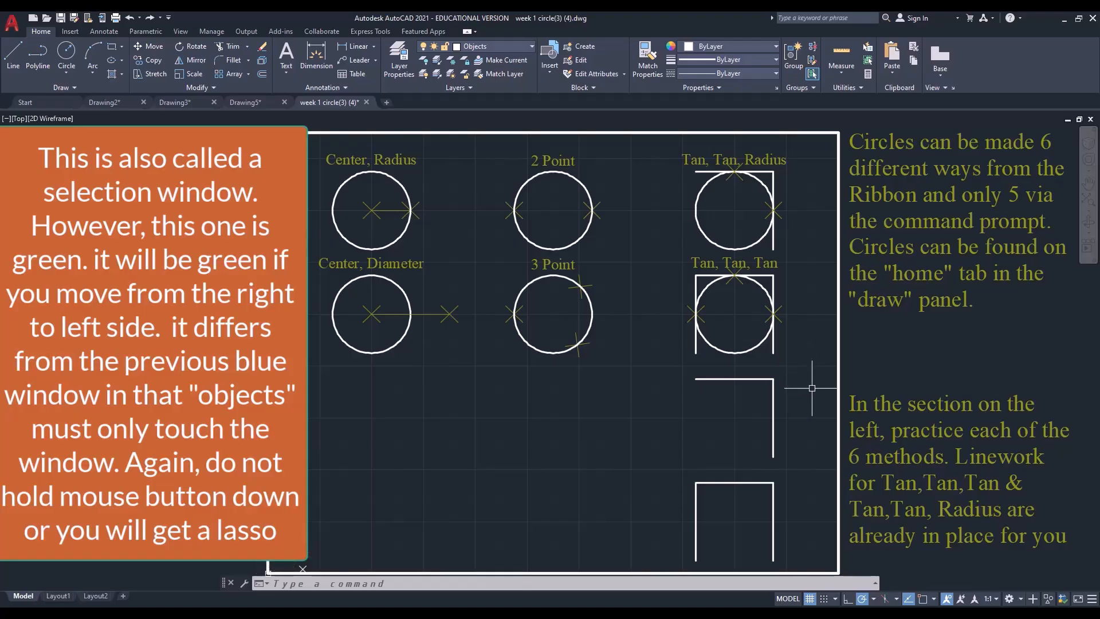
Delete the objects touched by a crossing window through the lower circle row, leaving out the 3 Point circle, and undo the deletion with U
click(811, 388)
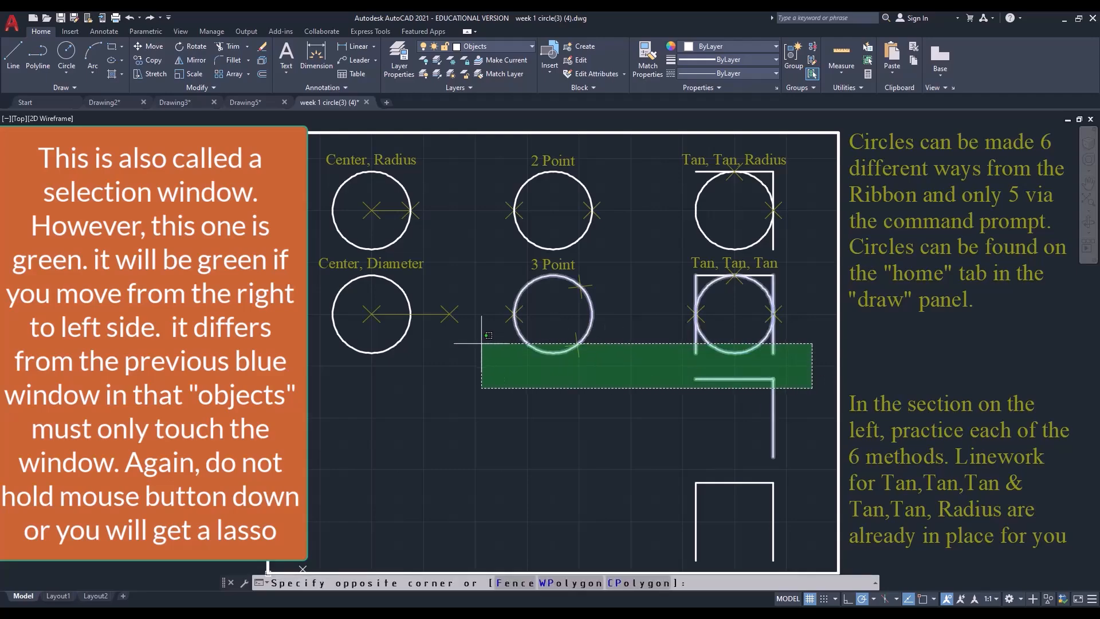
click(304, 342)
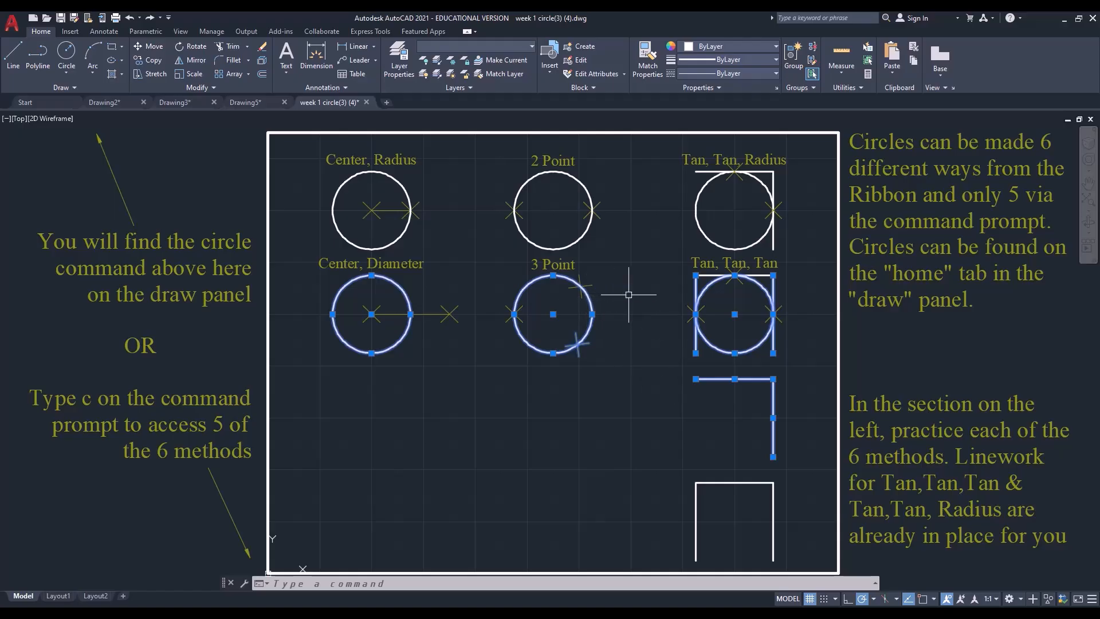
shift+click(589, 298)
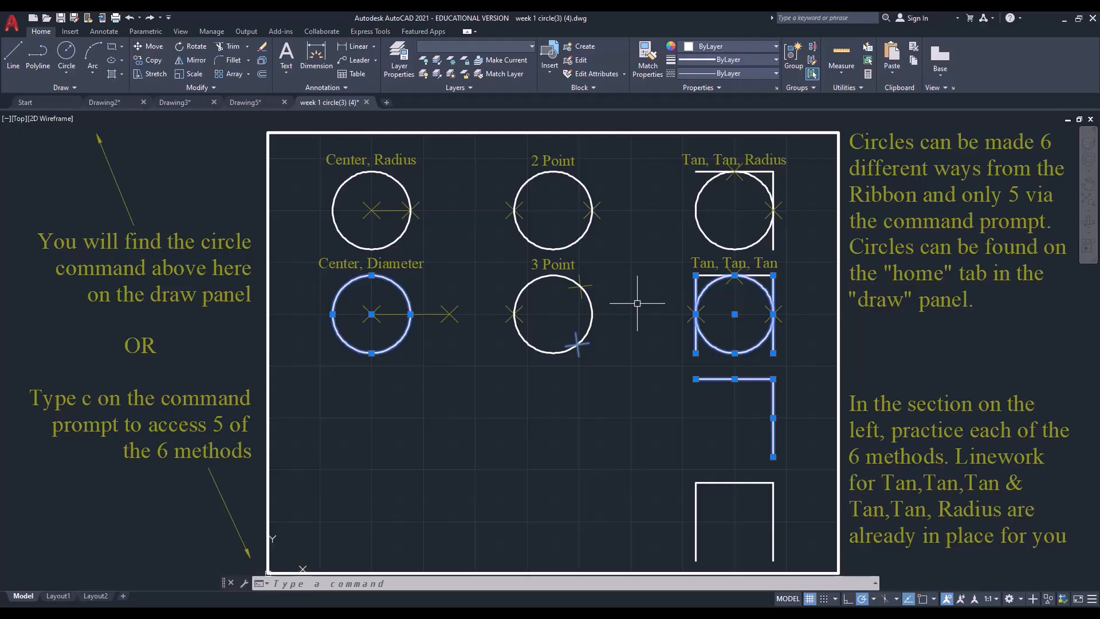
key(Delete)
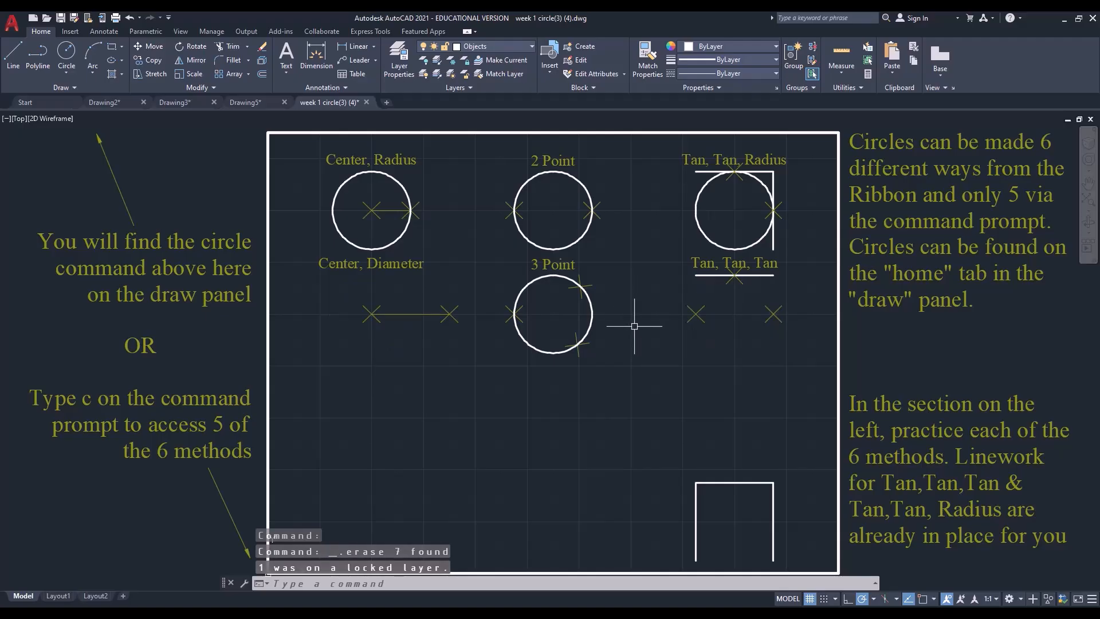
text(u)
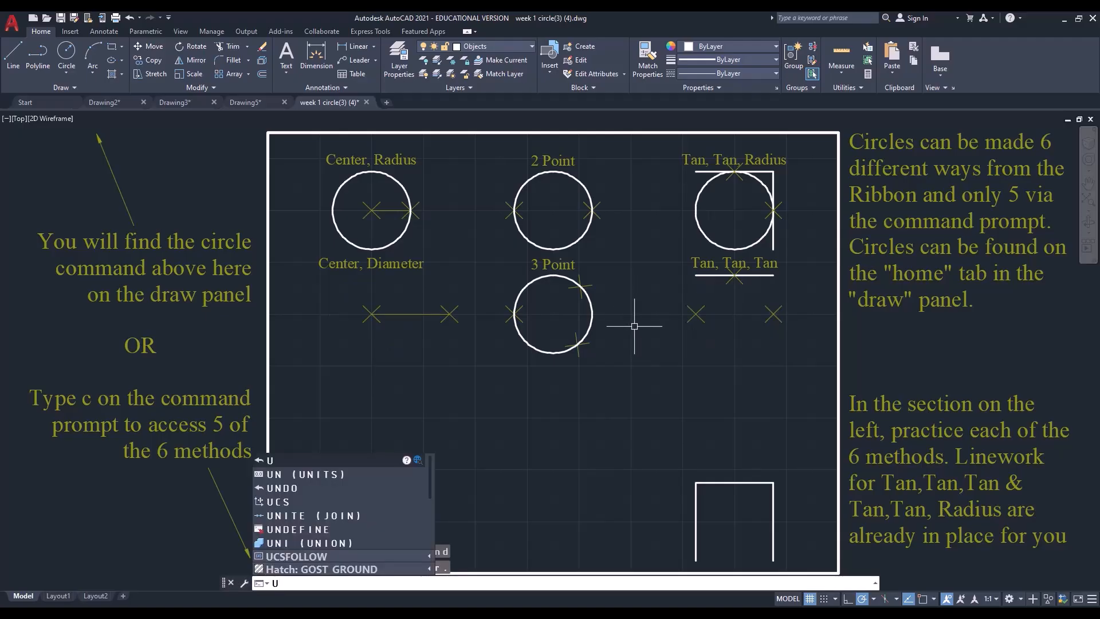
key(Return)
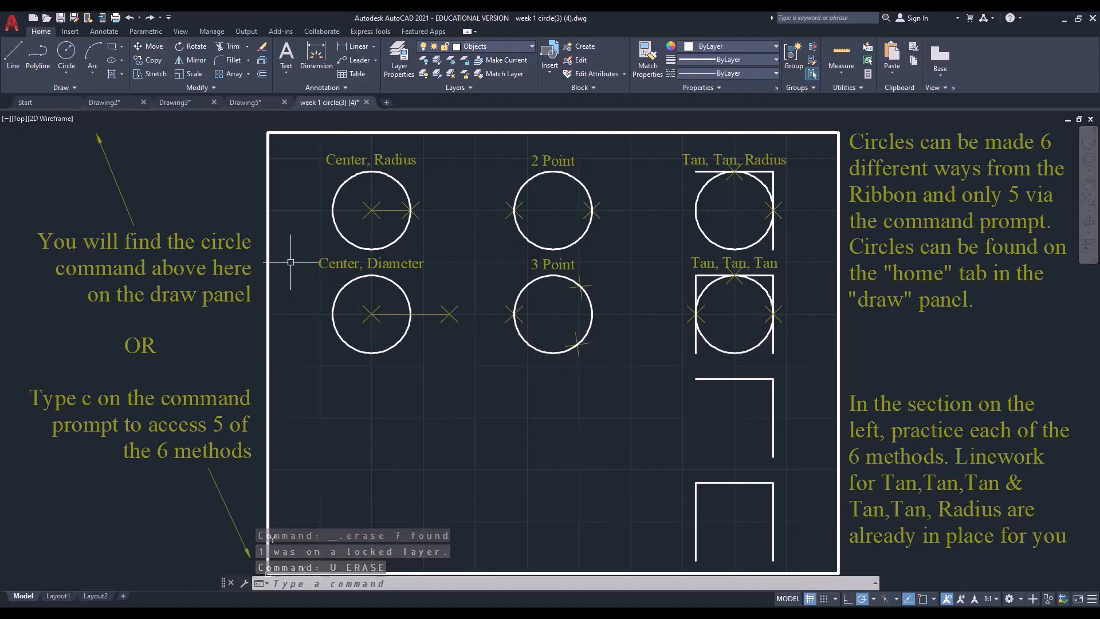
Try window lasso selections across the lower circle row and around the Center, Diameter circle, clearing each selection
mouse_move(290, 261)
mouse_down()
mouse_move(391, 385)
mouse_move(483, 380)
mouse_move(560, 318)
mouse_move(573, 290)
mouse_move(608, 302)
mouse_move(629, 408)
mouse_move(741, 342)
mouse_move(766, 312)
mouse_move(757, 295)
mouse_move(736, 303)
mouse_up()
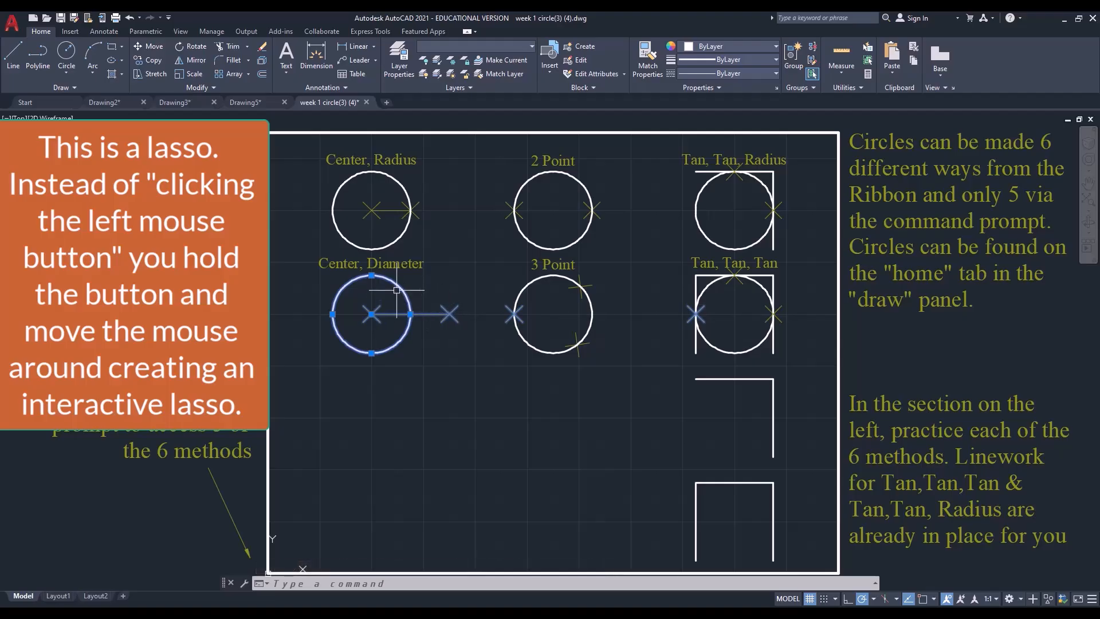
key(Escape)
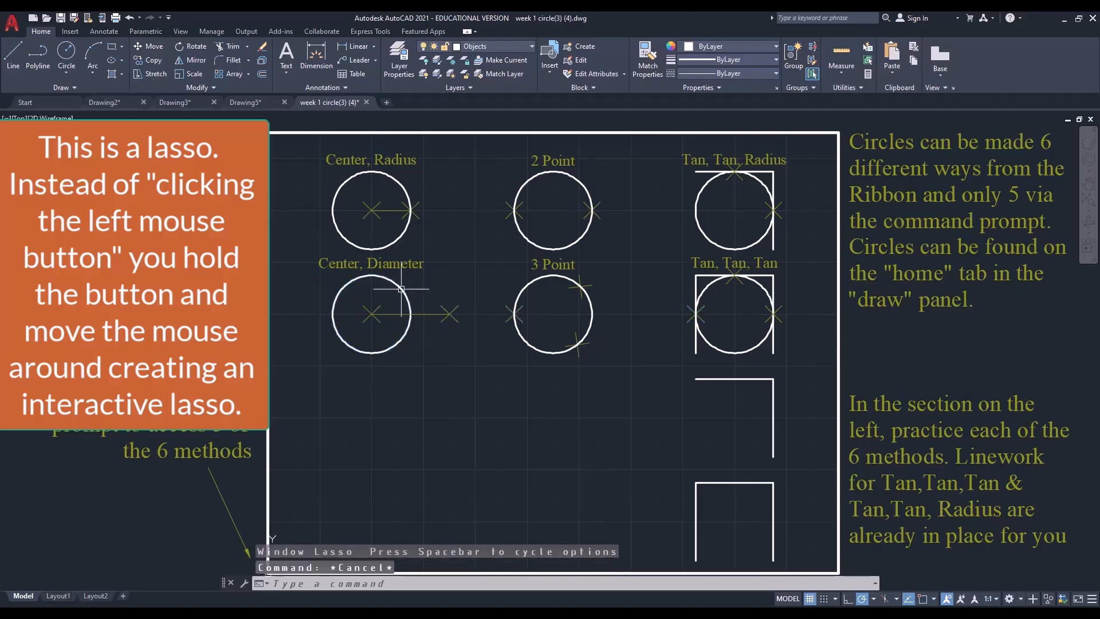
click(294, 256)
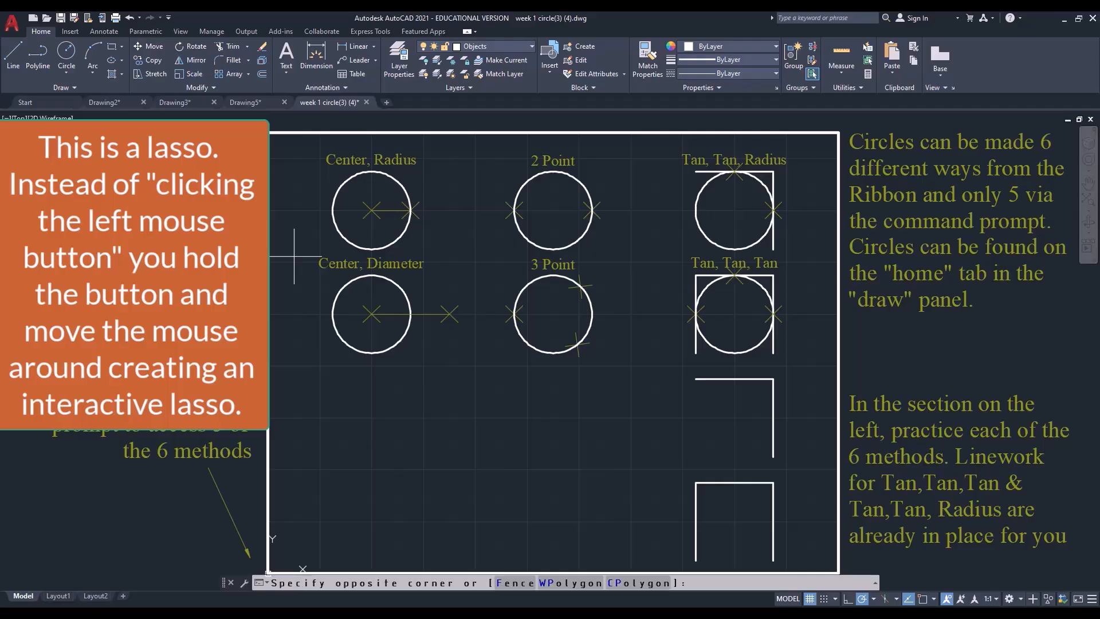
mouse_move(295, 257)
mouse_down()
mouse_move(347, 316)
mouse_move(414, 324)
mouse_move(474, 273)
mouse_up()
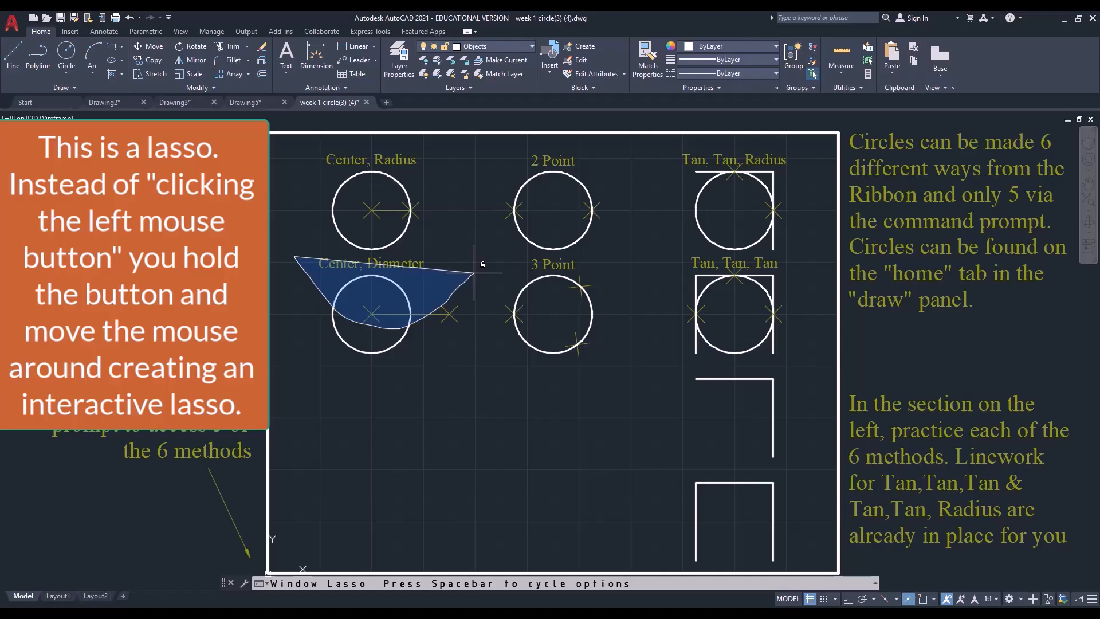
drag(473, 272, 473, 270)
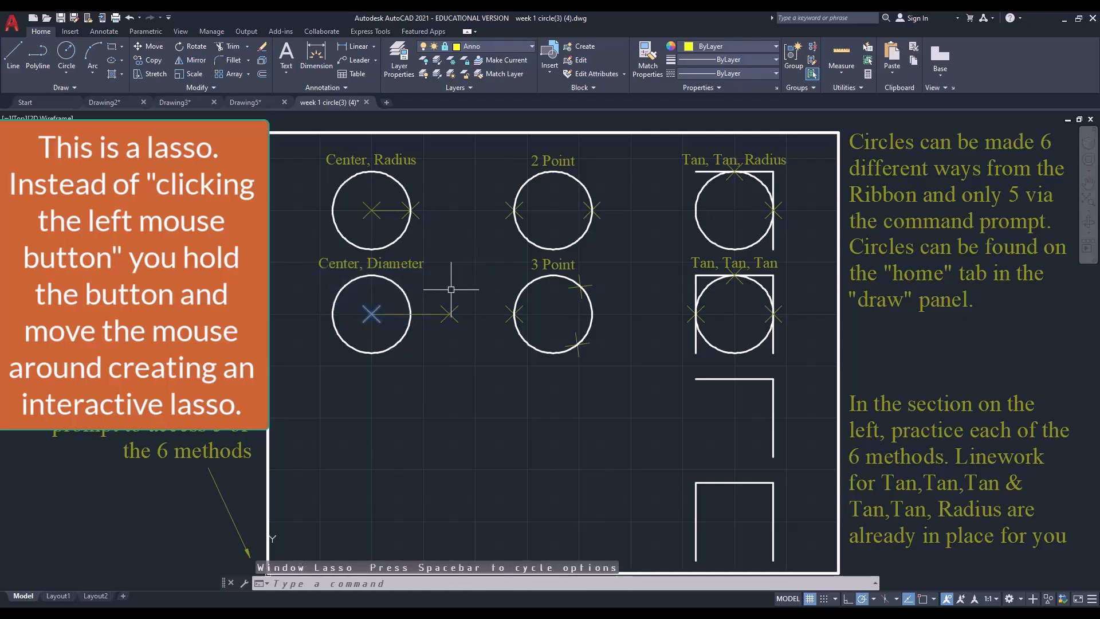
key(Escape)
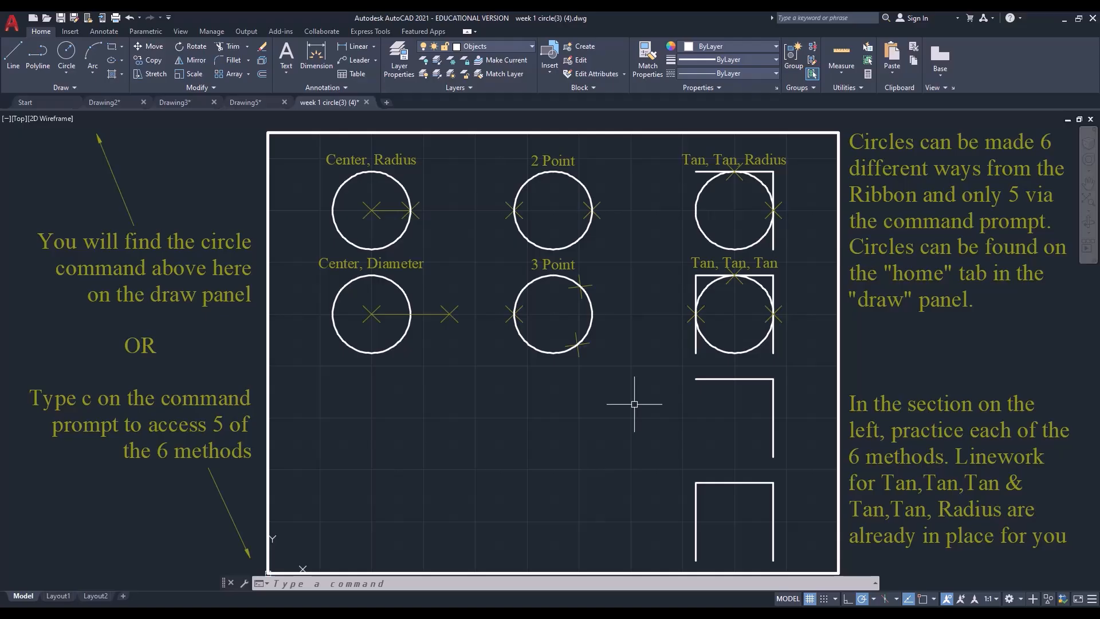
Try a crossing lasso from the empty practice area and a crossing window through the lower circle row, clearing each selection
mouse_move(634, 404)
mouse_down()
mouse_move(601, 388)
mouse_move(596, 356)
mouse_move(571, 331)
mouse_move(536, 335)
mouse_move(466, 388)
mouse_up()
key(Escape)
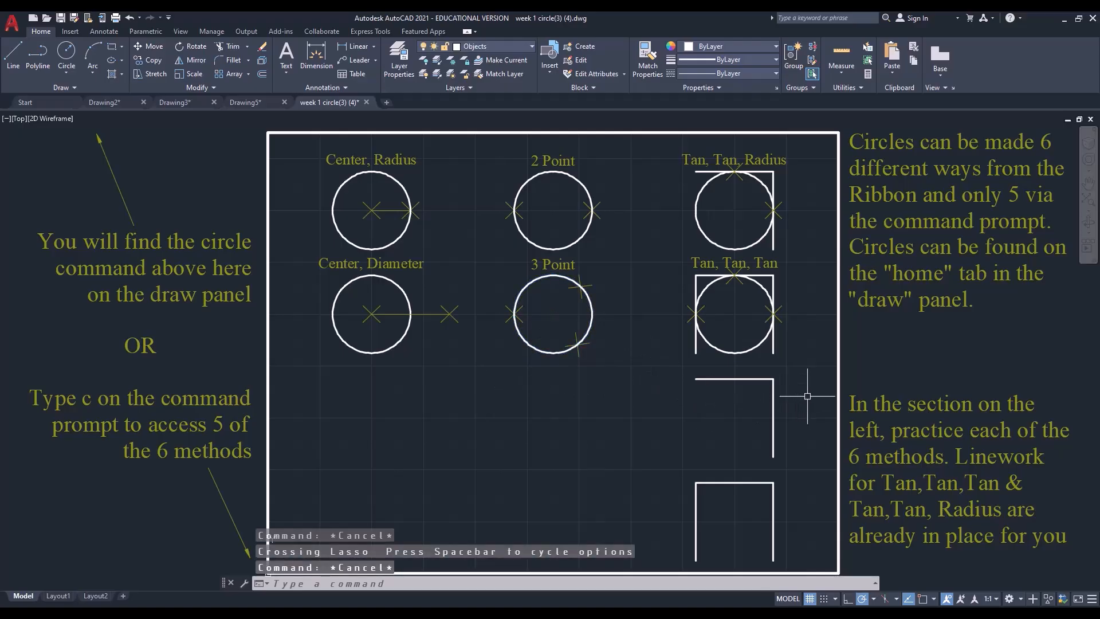
click(807, 392)
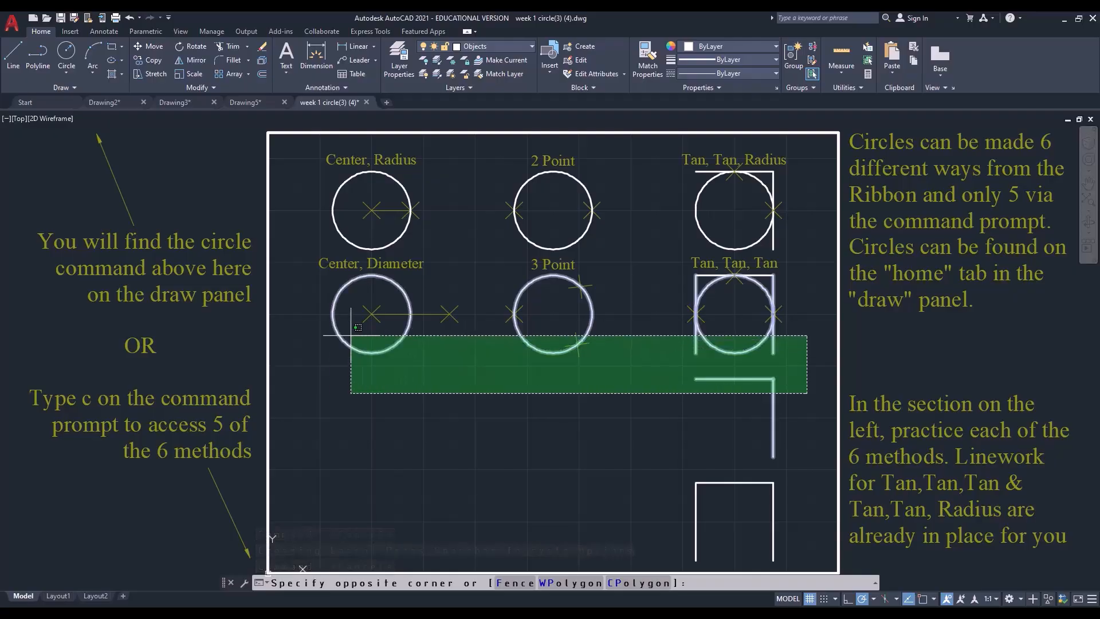
click(301, 336)
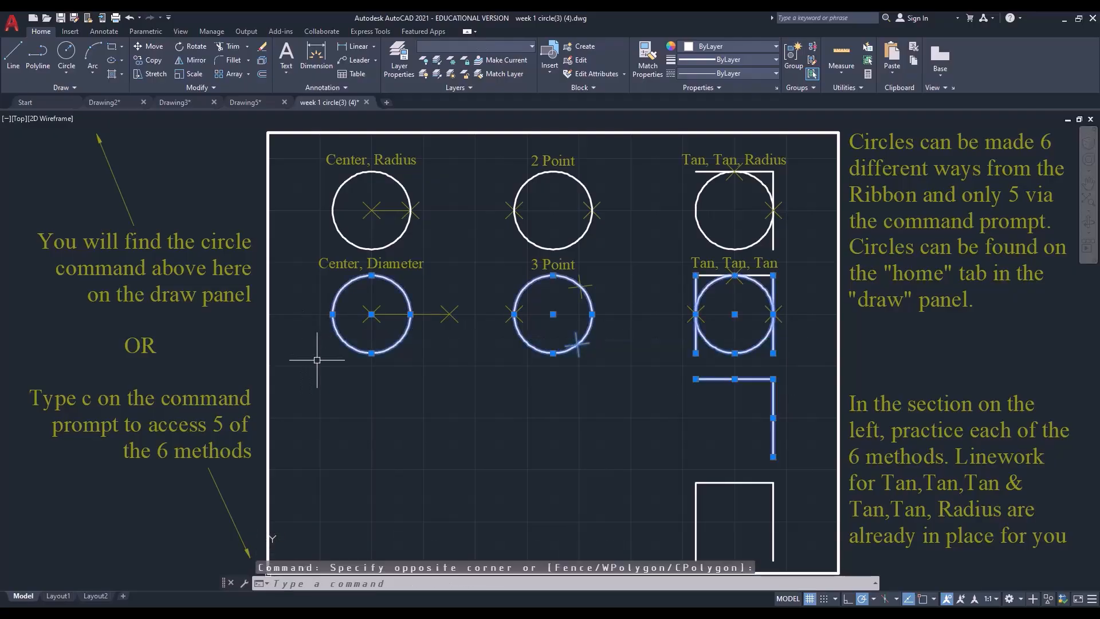
key(Escape)
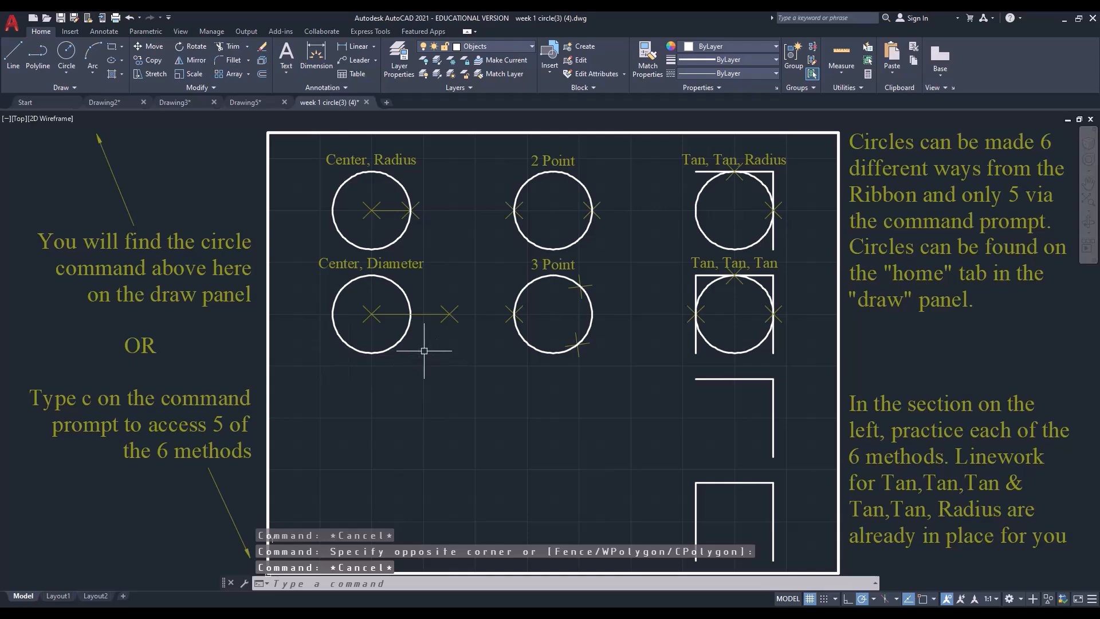
Delete all six example circles by picking each one individually, keeping their labels, cross marks and tangent linework
click(401, 236)
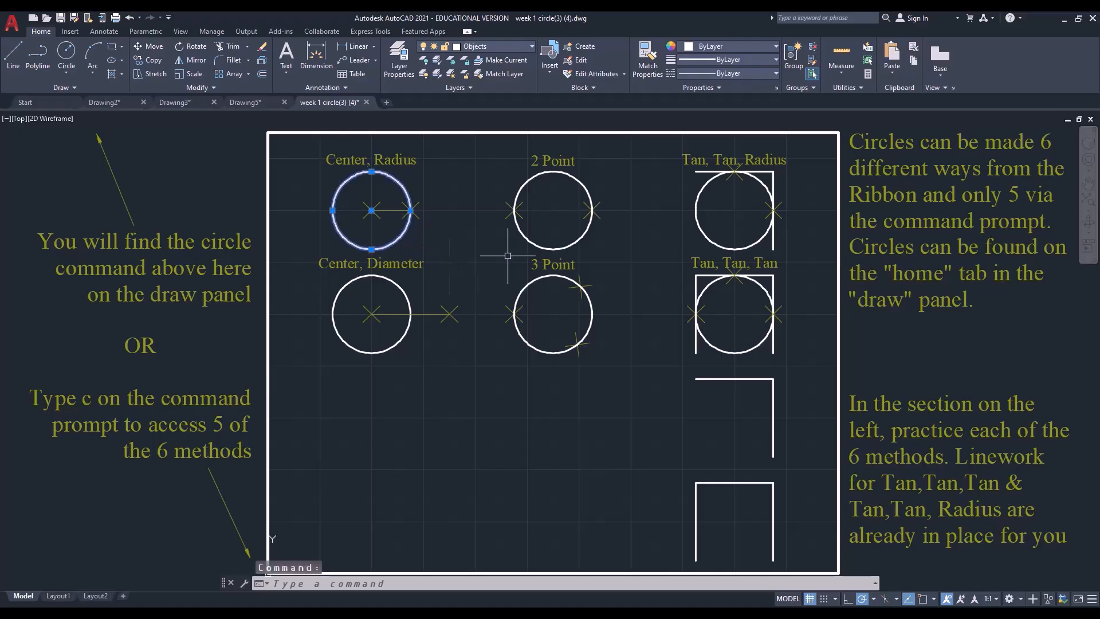
click(519, 231)
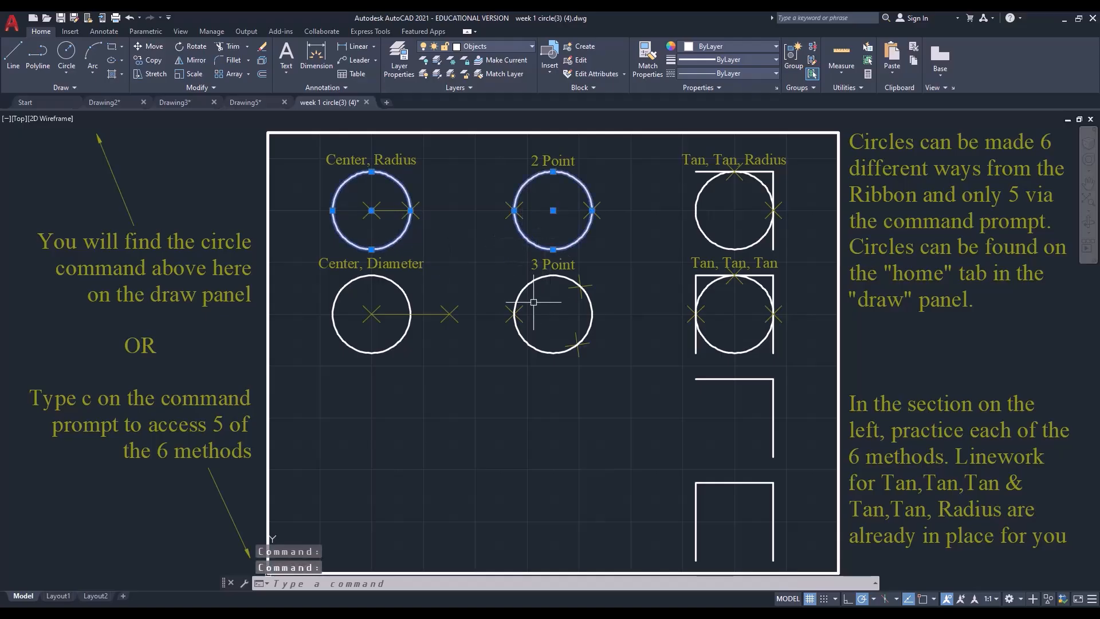
click(518, 295)
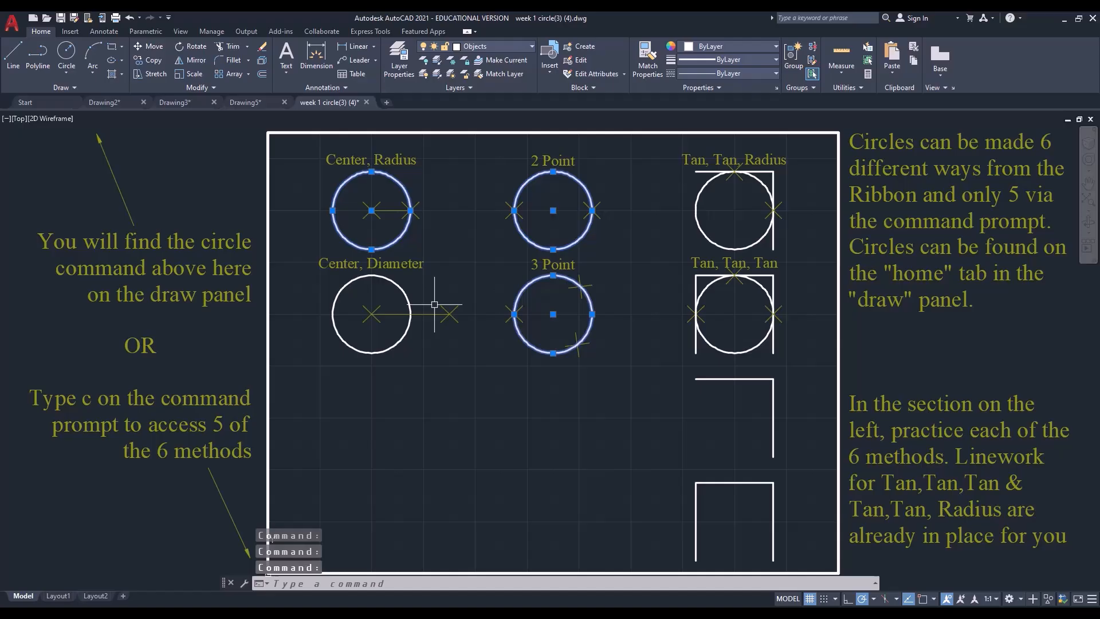
click(406, 295)
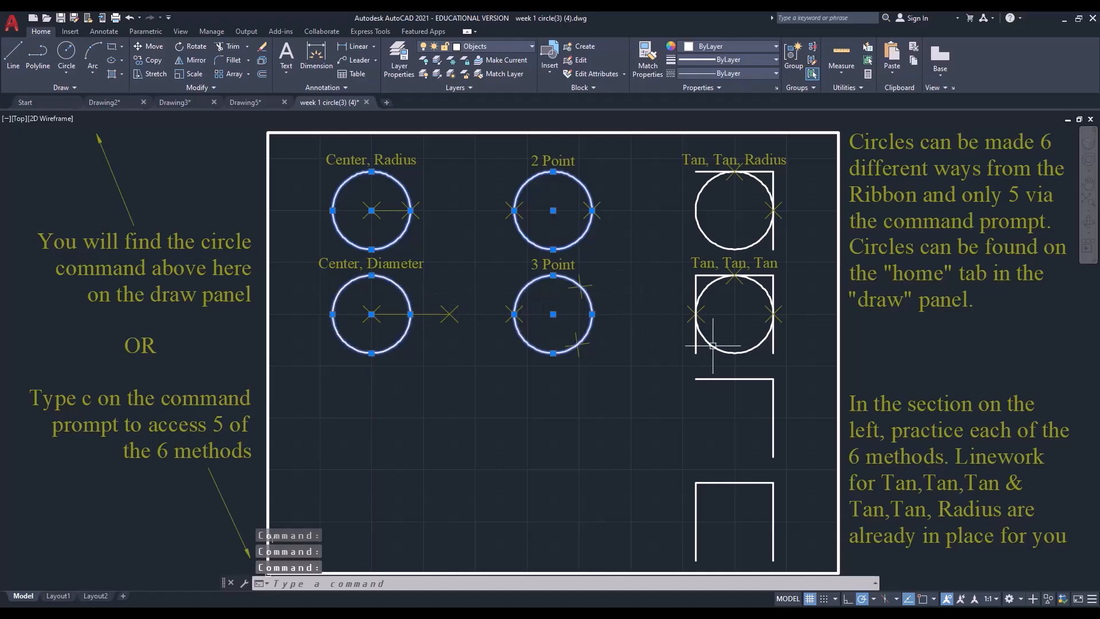
click(733, 350)
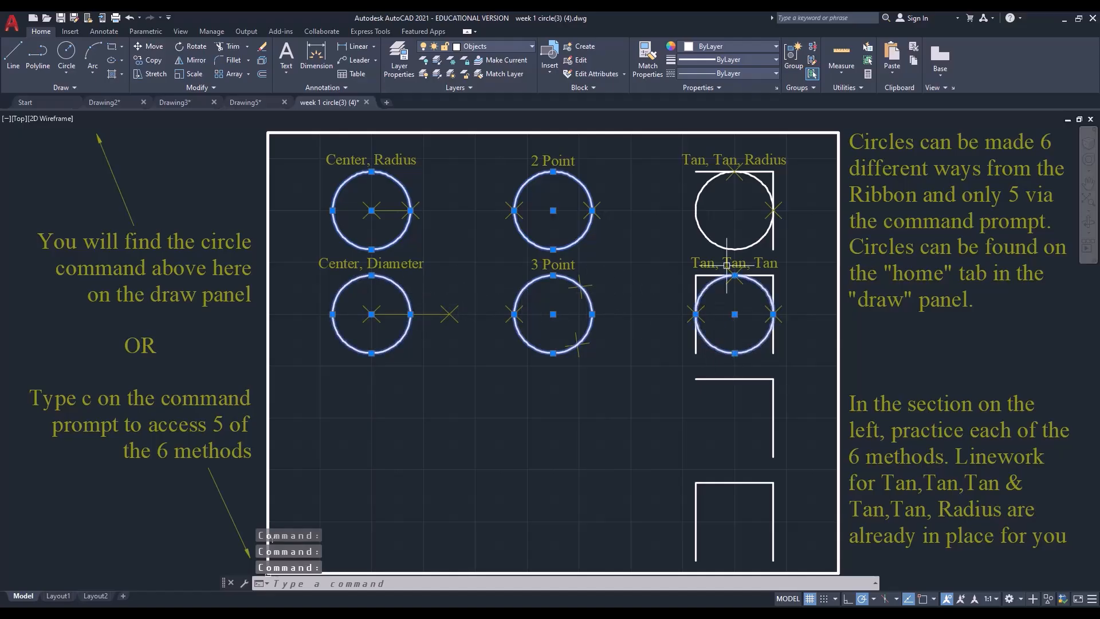
click(696, 220)
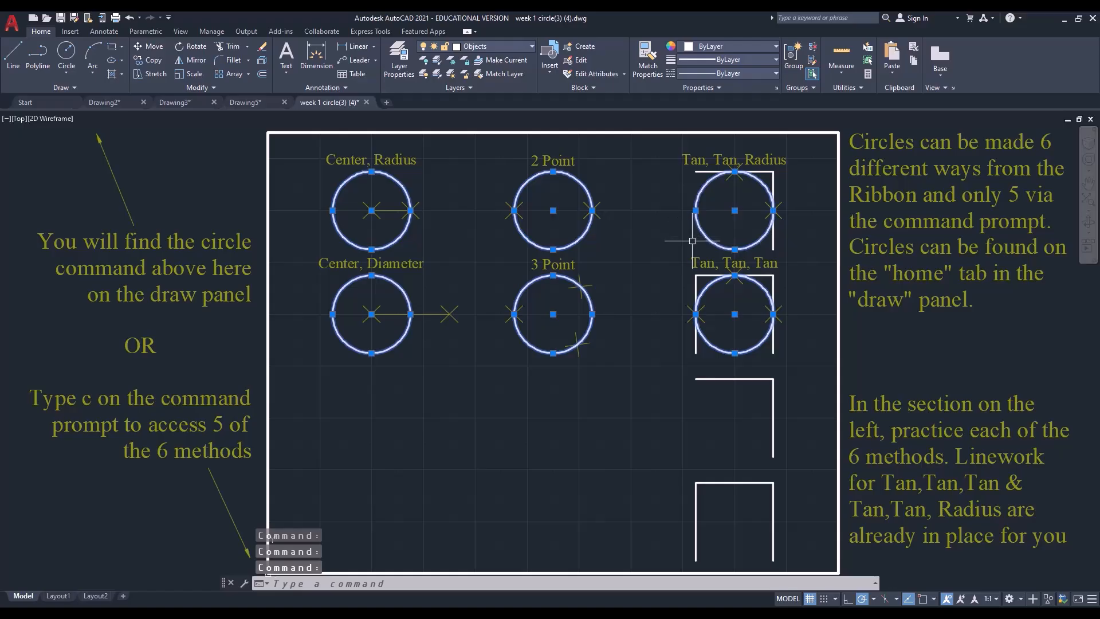
key(Delete)
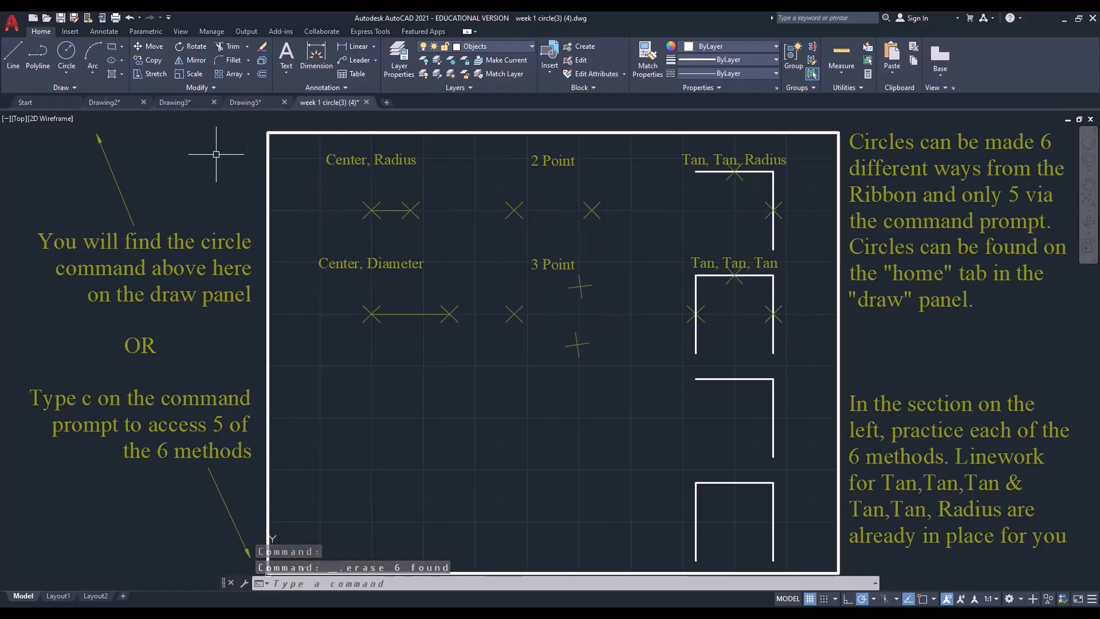
Draw a Center, Radius circle centred on the first cross mark under its label, with the radius reaching the second mark
click(67, 73)
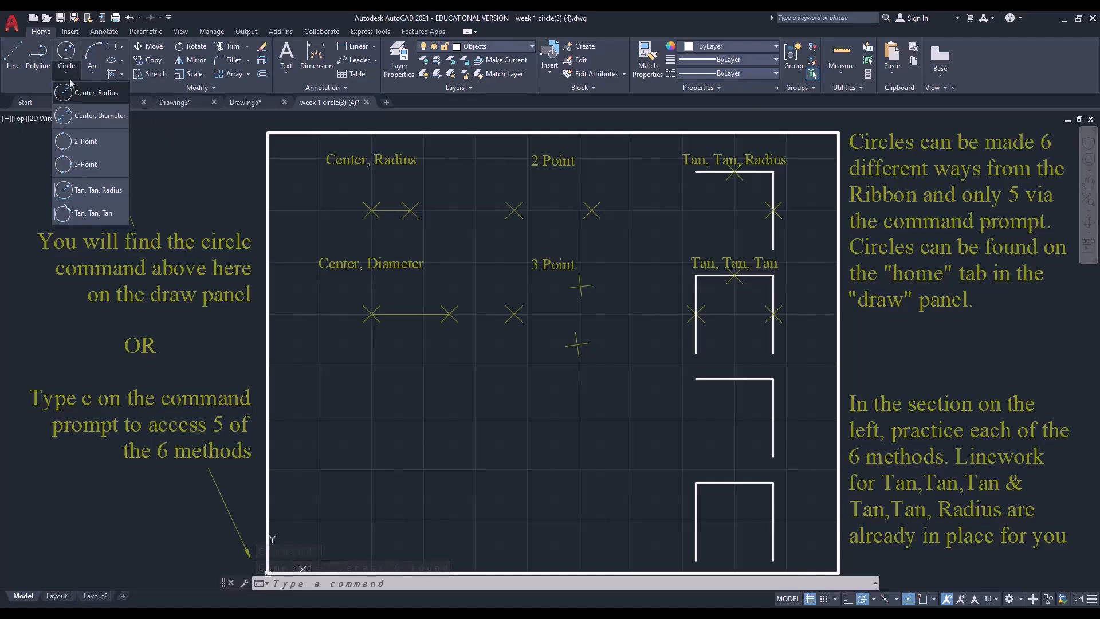
click(96, 93)
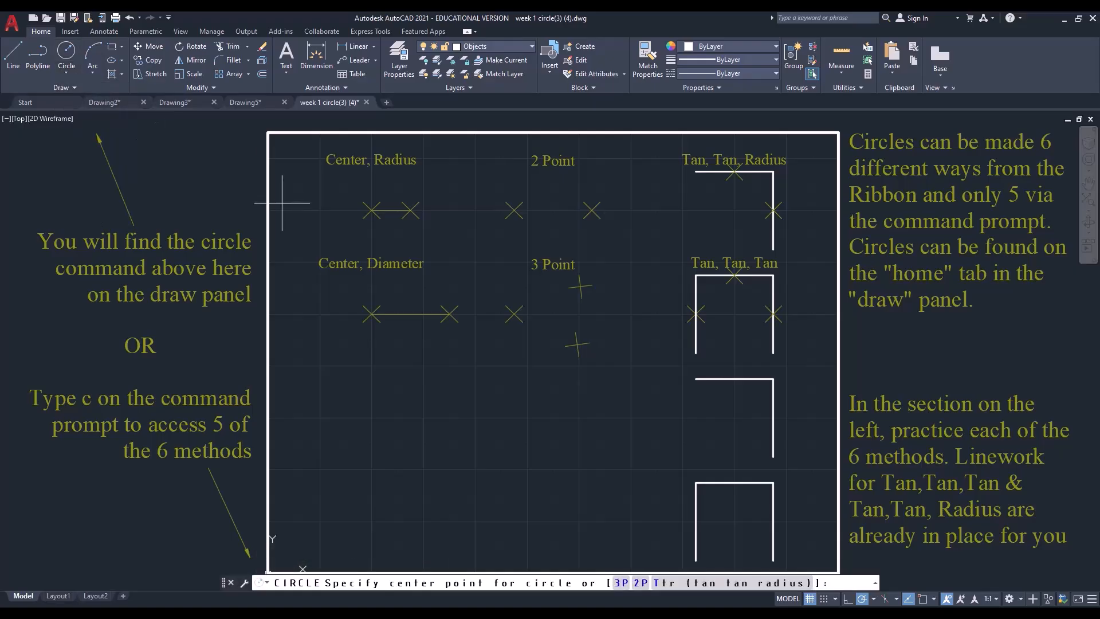
click(371, 210)
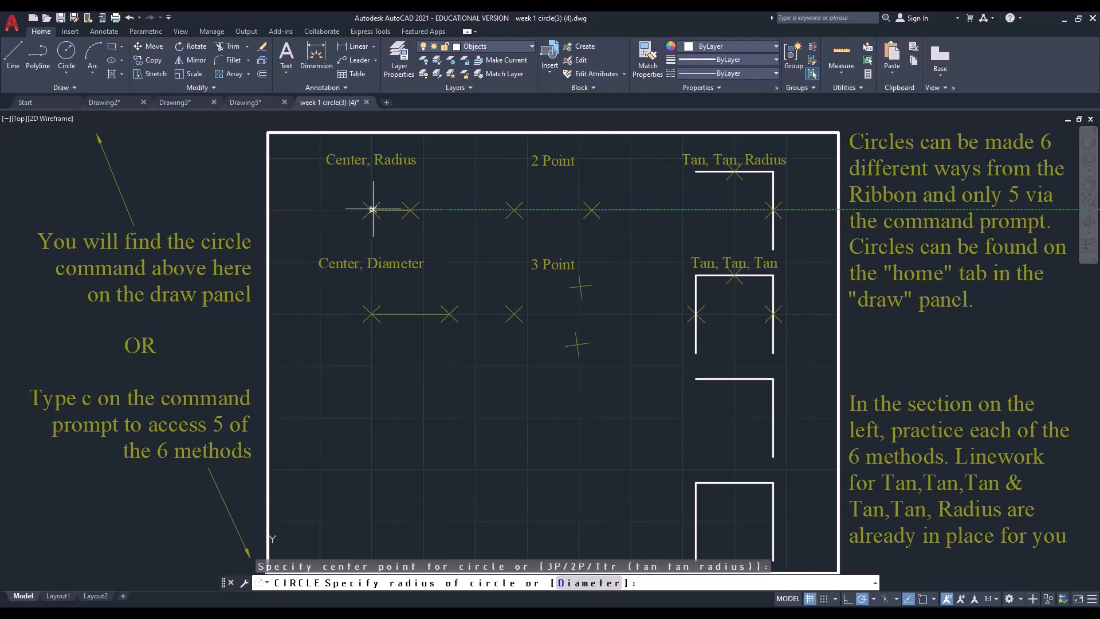
click(412, 211)
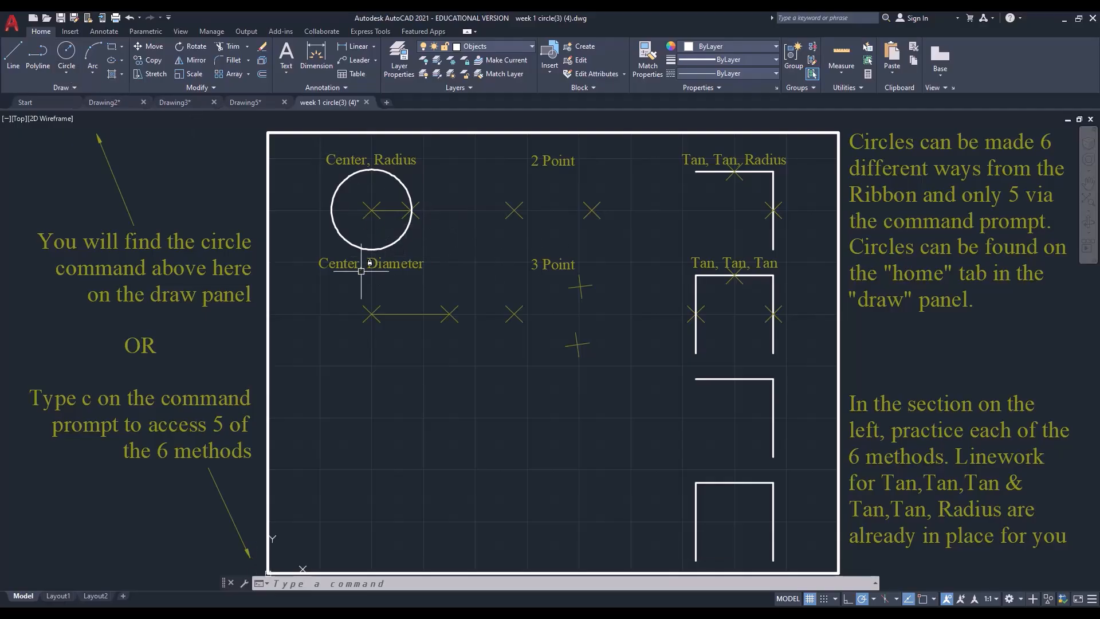
Draw a 3-Point circle through the three cross marks under the 3 Point label
click(70, 75)
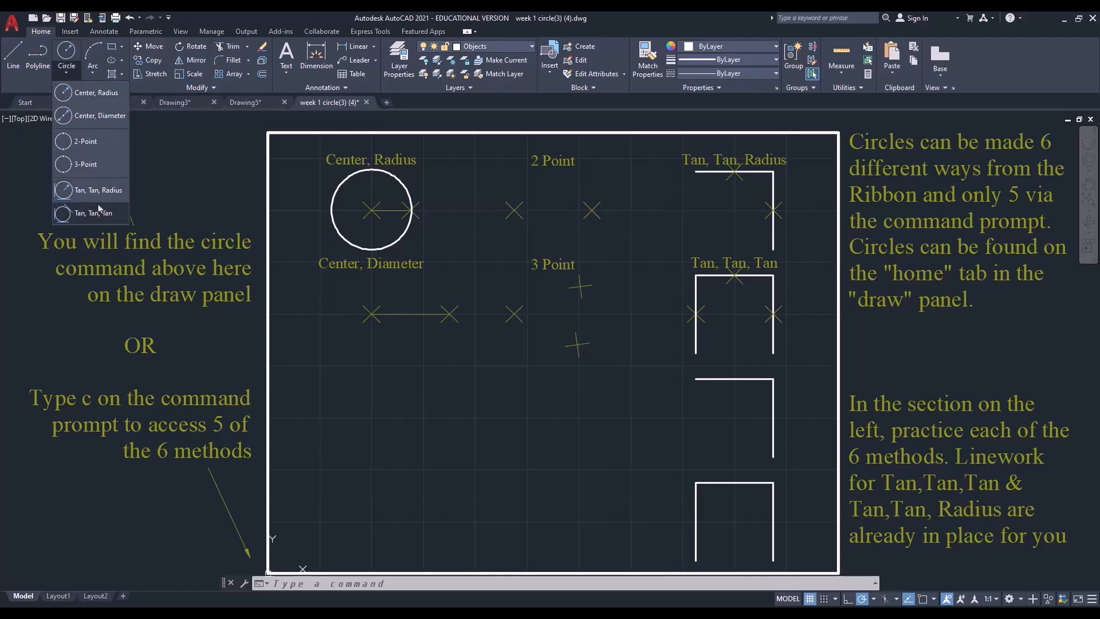
click(87, 165)
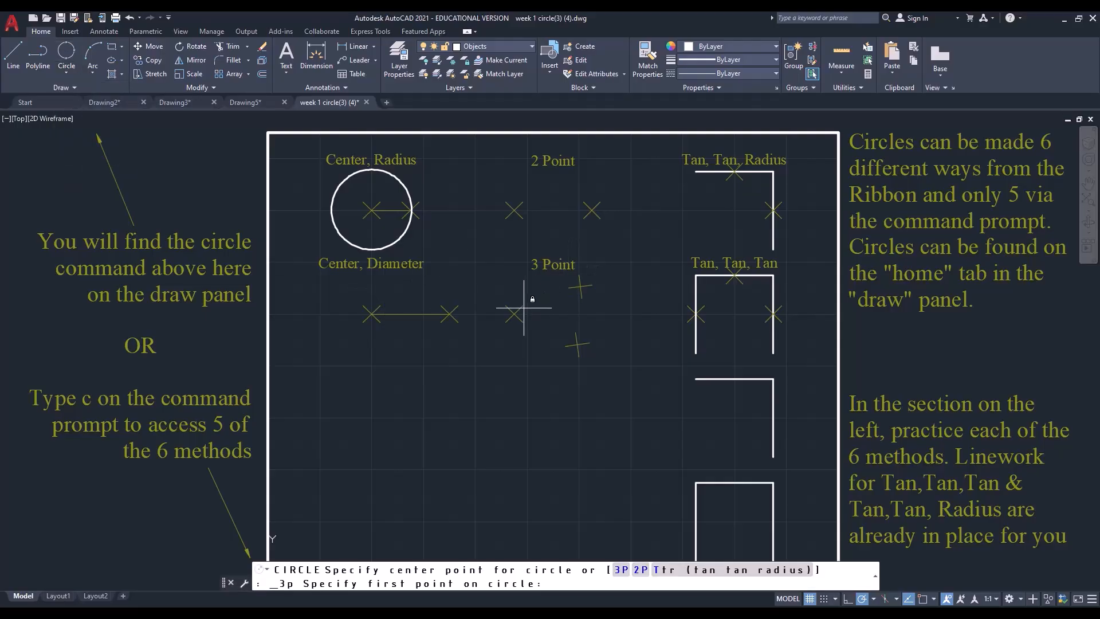
click(514, 314)
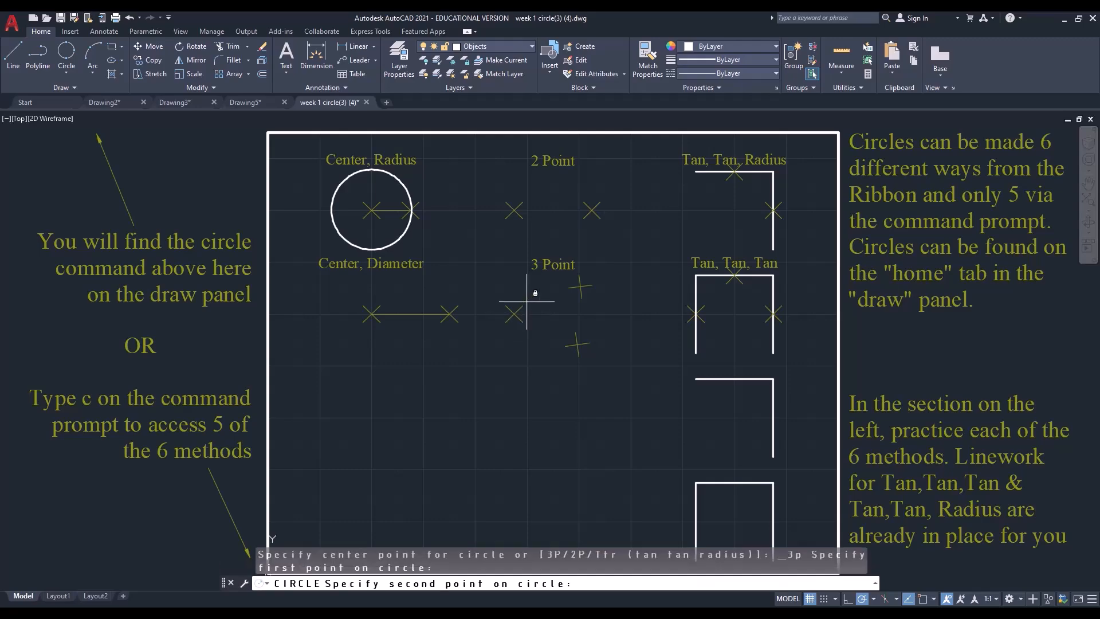
click(582, 287)
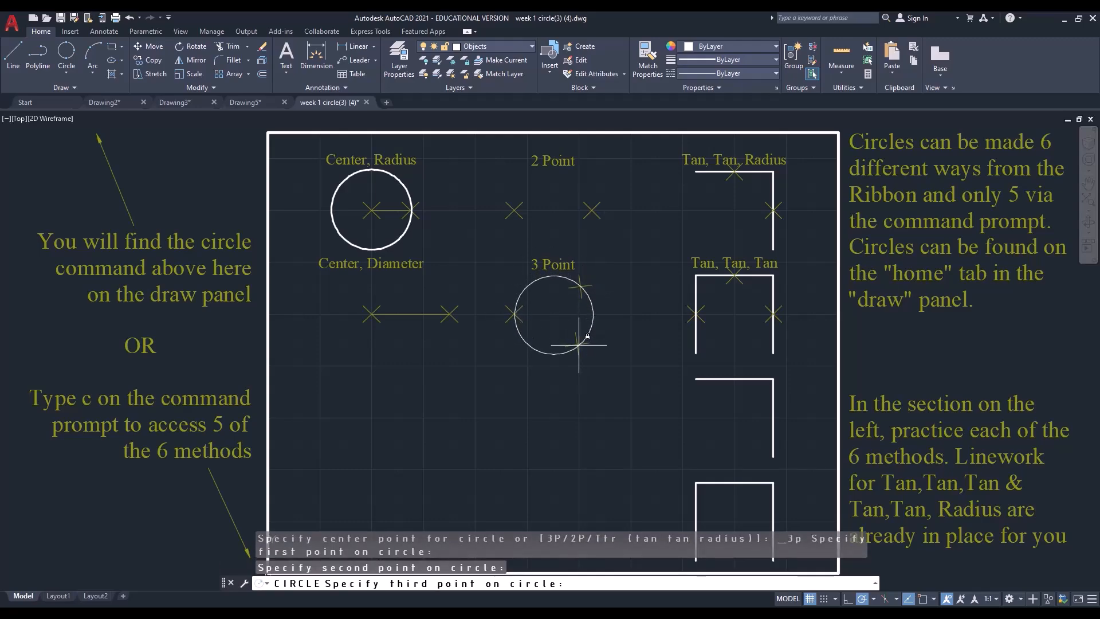
click(579, 343)
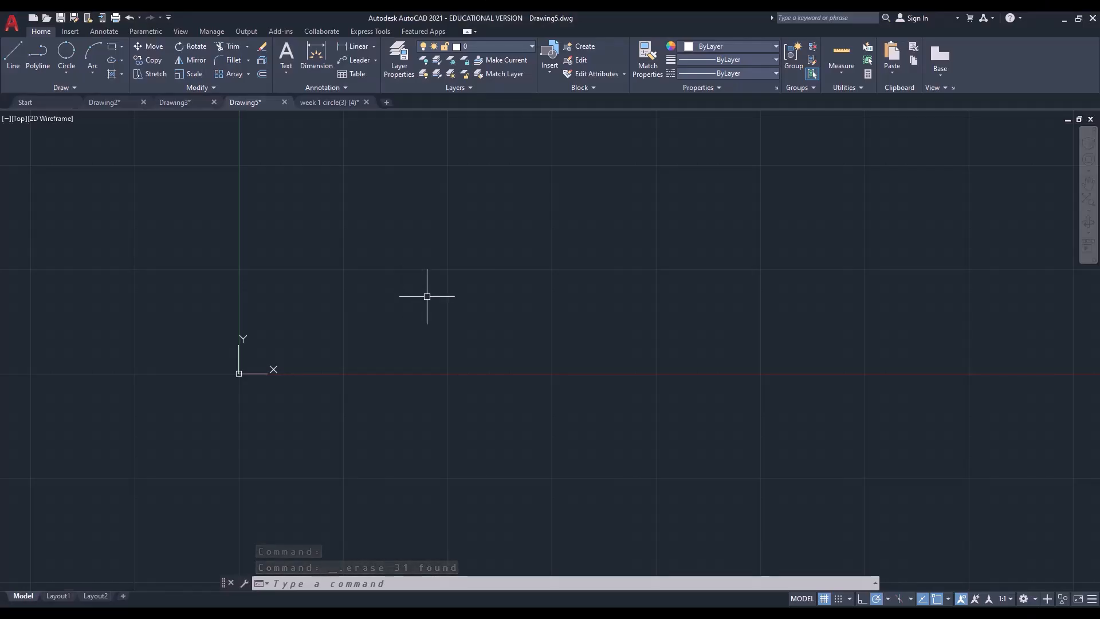
In Drawing5, draw a rectangle's bottom side about 25 units long and its right side about 14.7 units upward with the Line command
text(l)
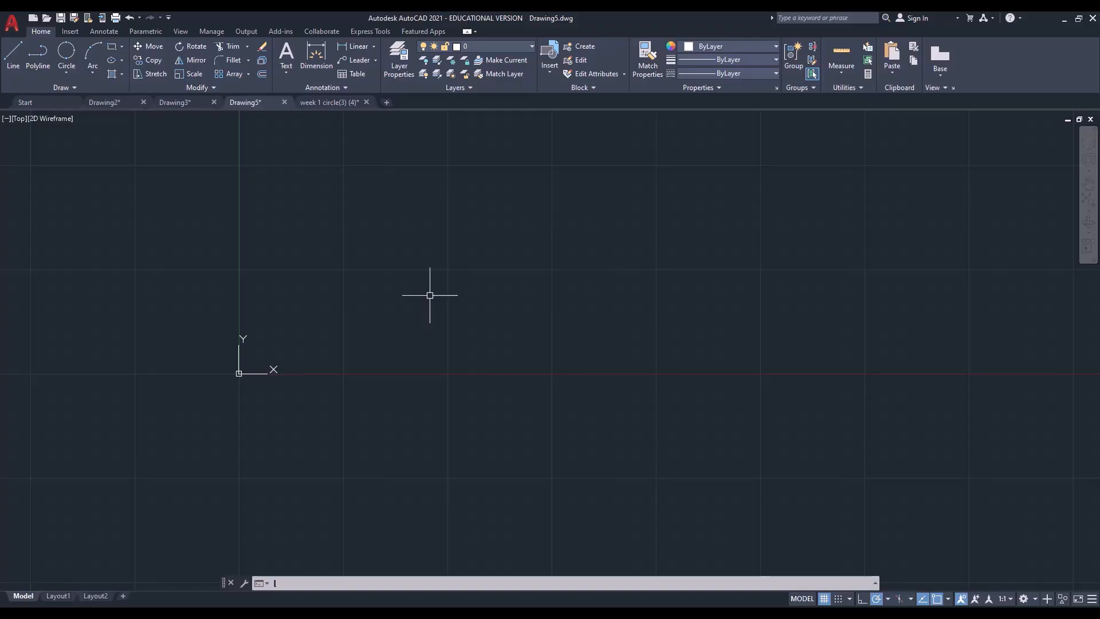
key(Return)
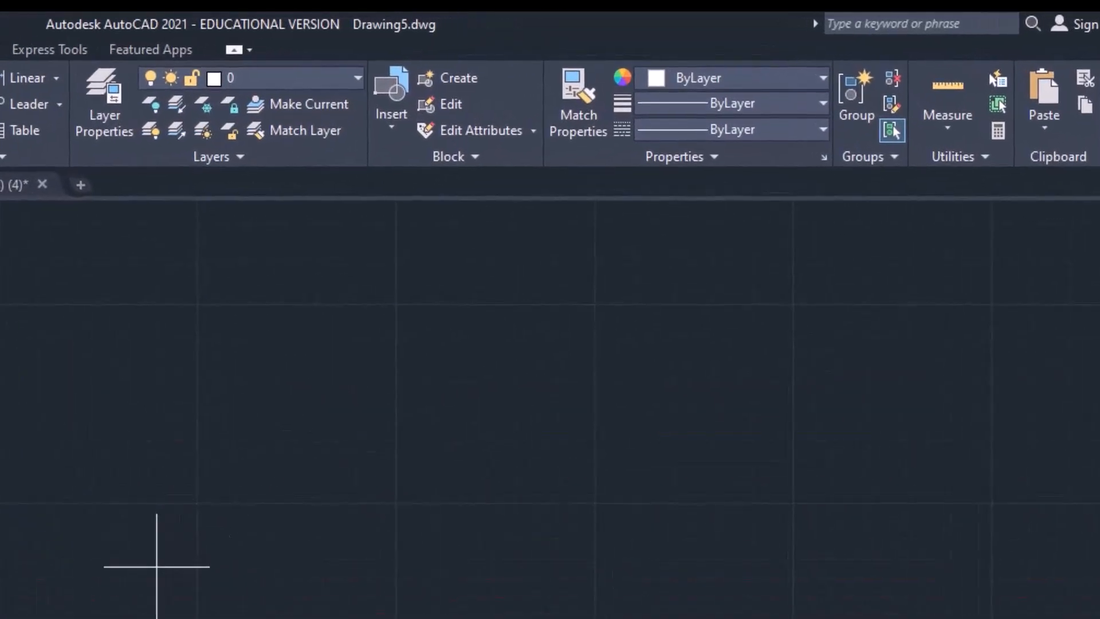
click(174, 565)
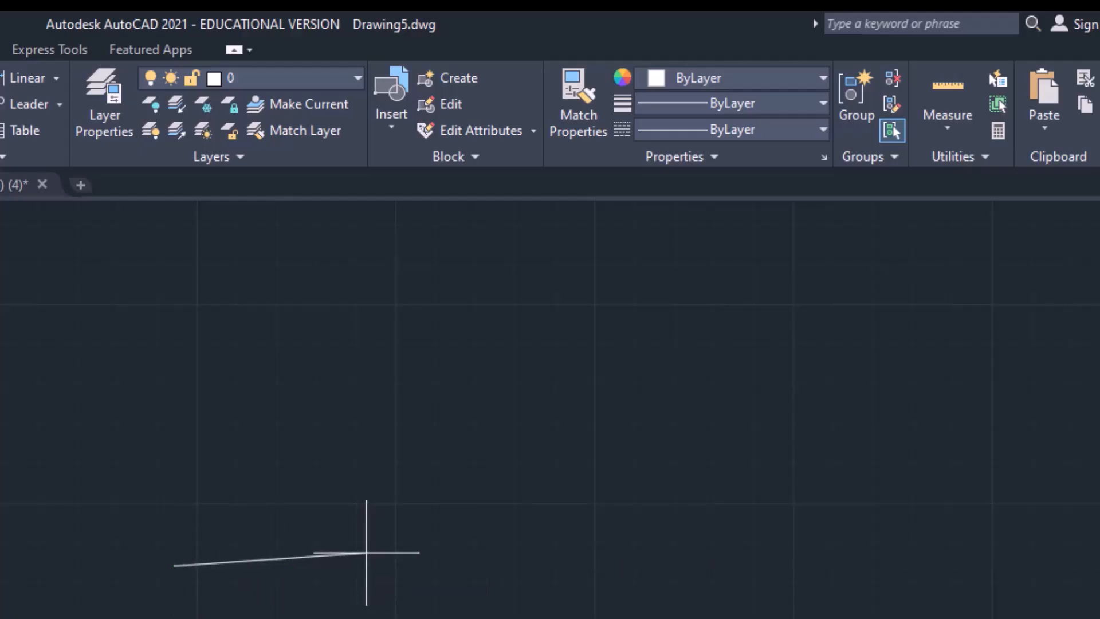
click(571, 566)
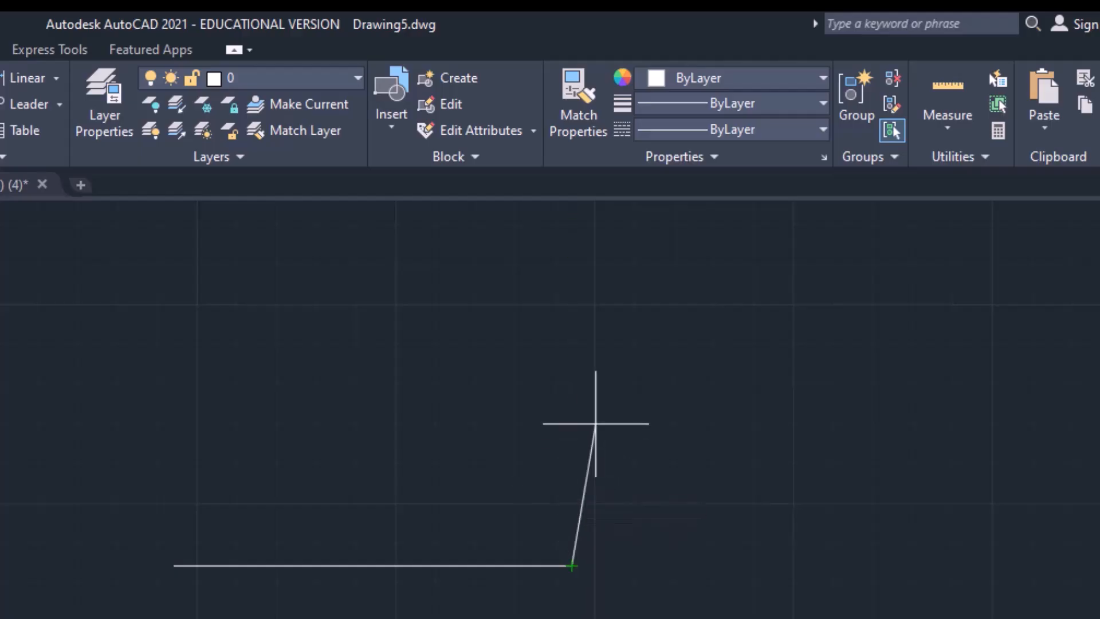
click(571, 331)
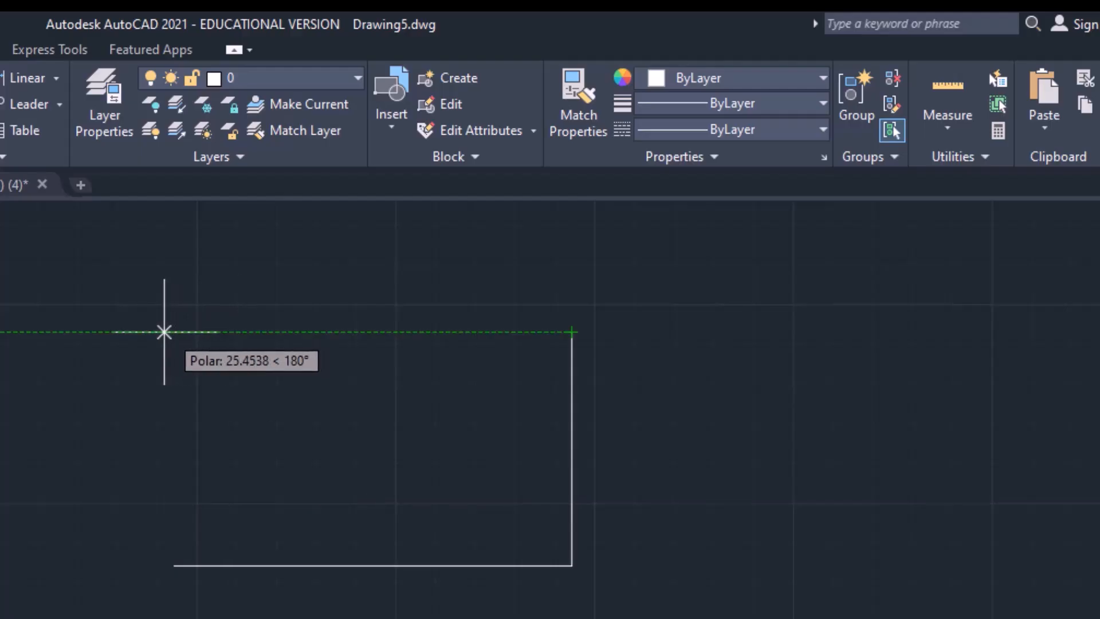
Try ending the rectangle's top side beyond the start point and at the point aligned above it, undoing each segment
click(27, 331)
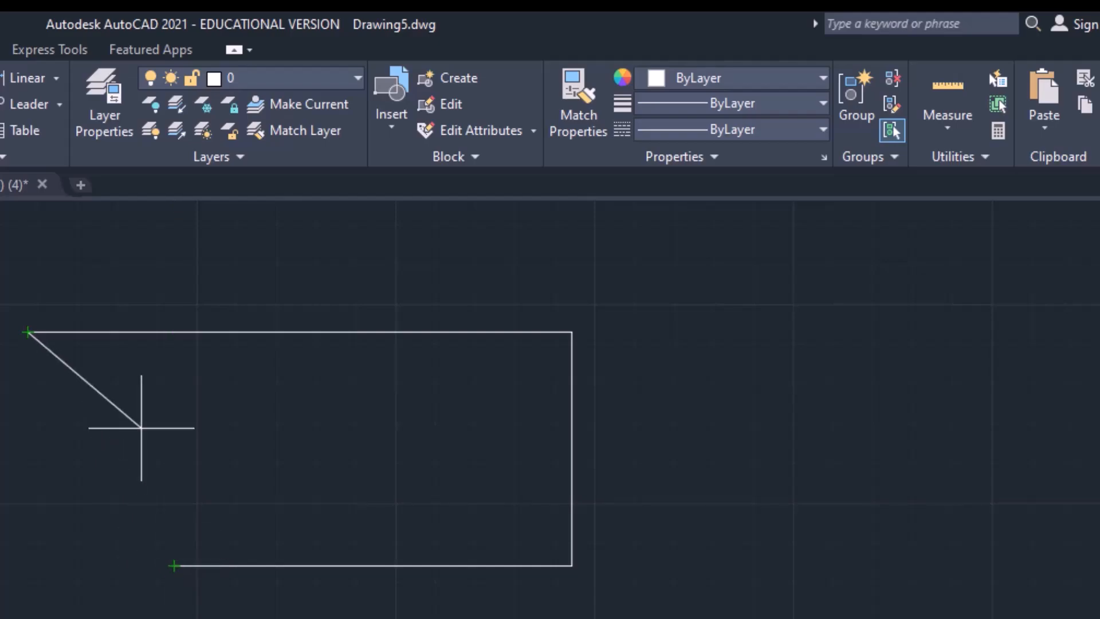
key(ctrl+z)
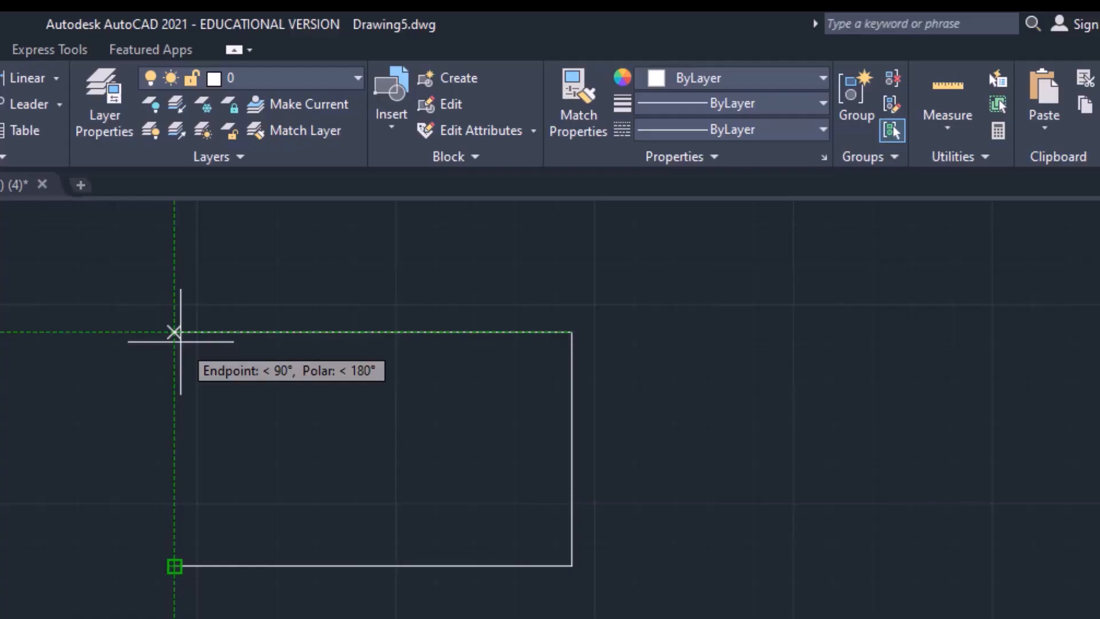
click(174, 332)
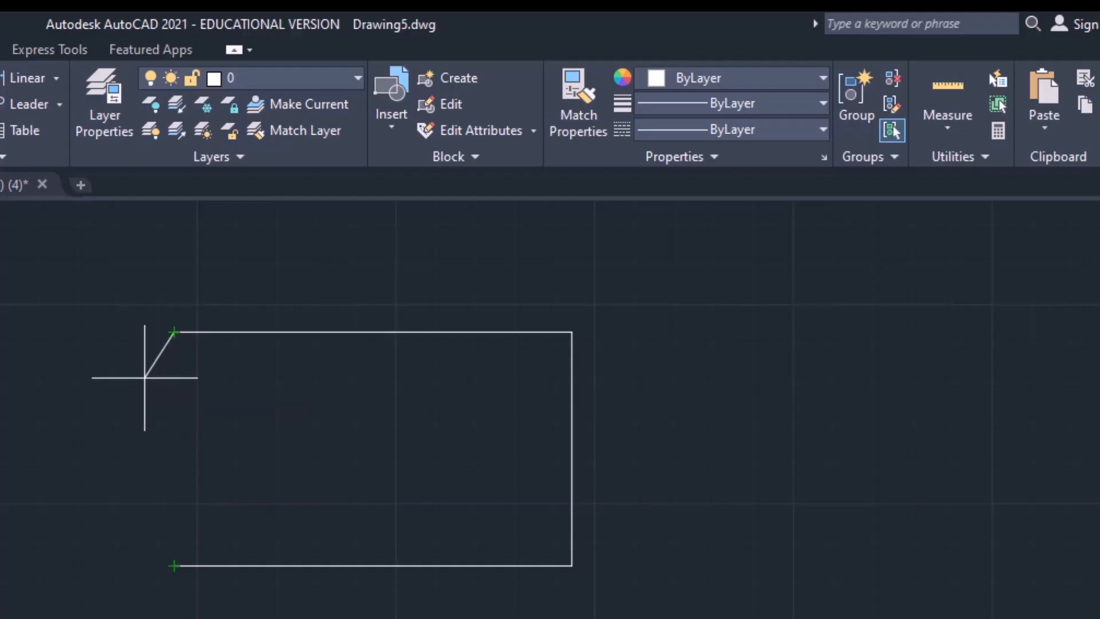
key(u)
key(Return)
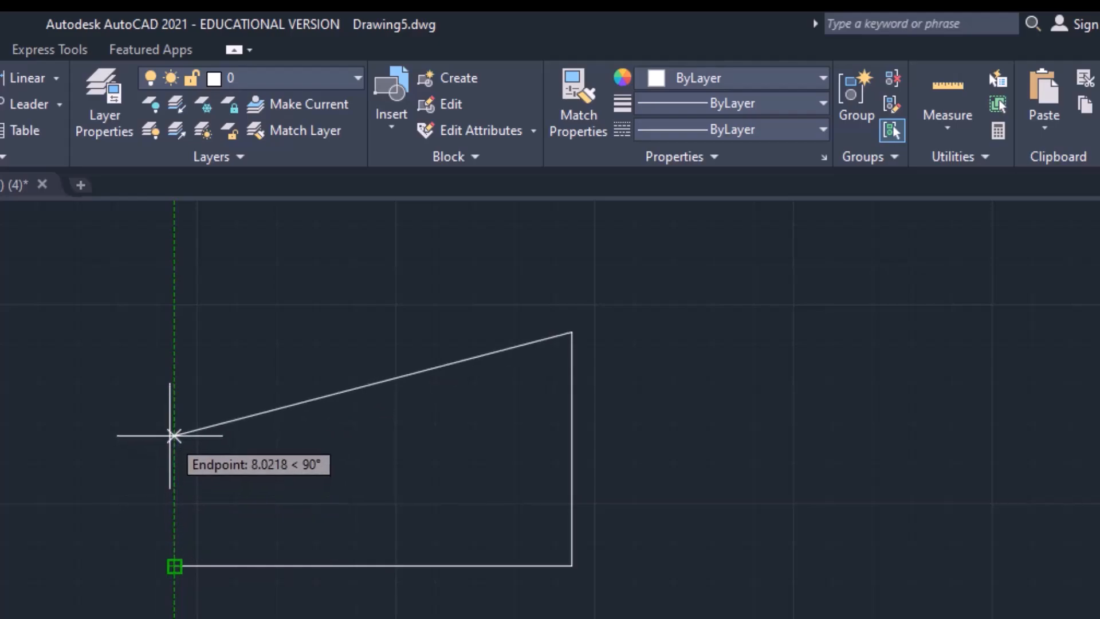
Draw the top side to the tracked point directly above the start point and finish the rectangle with the Close option
scroll(174, 416, up, 2)
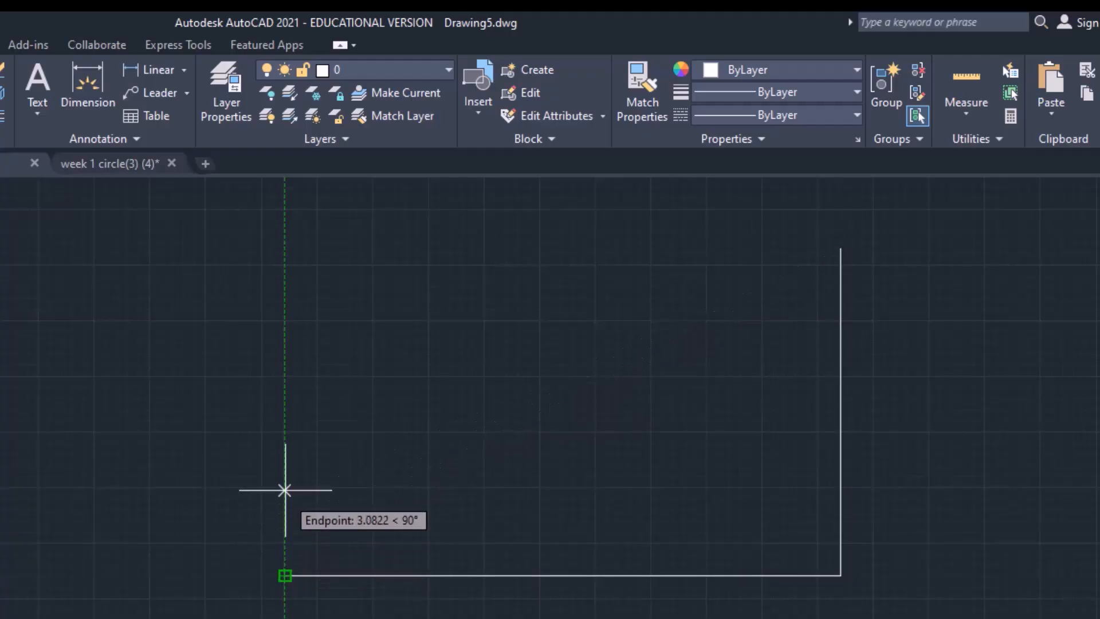
click(284, 247)
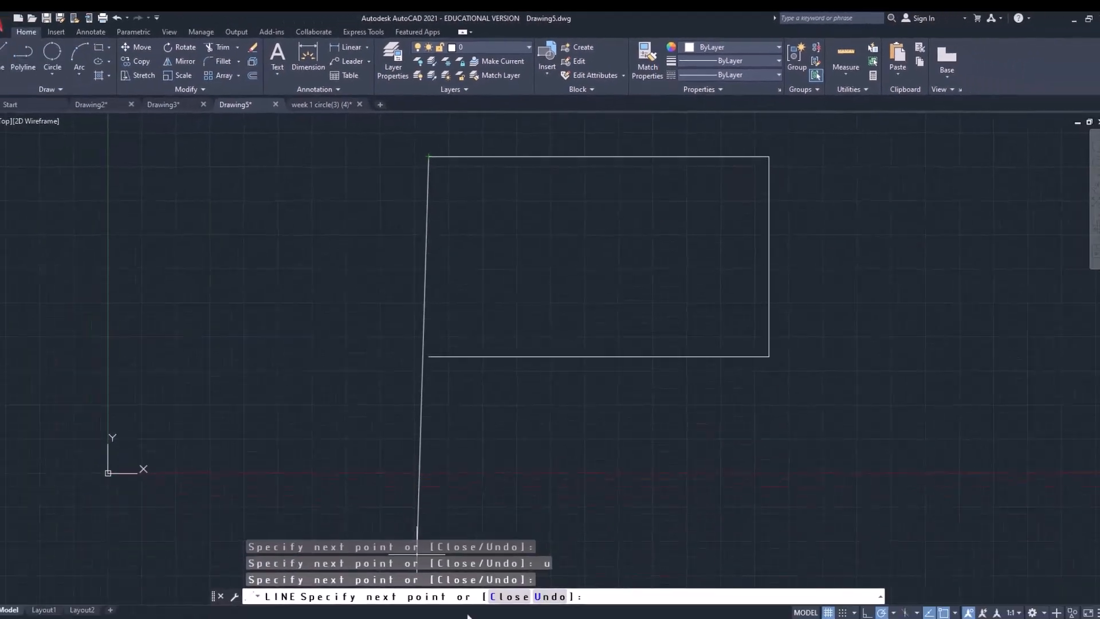
click(500, 584)
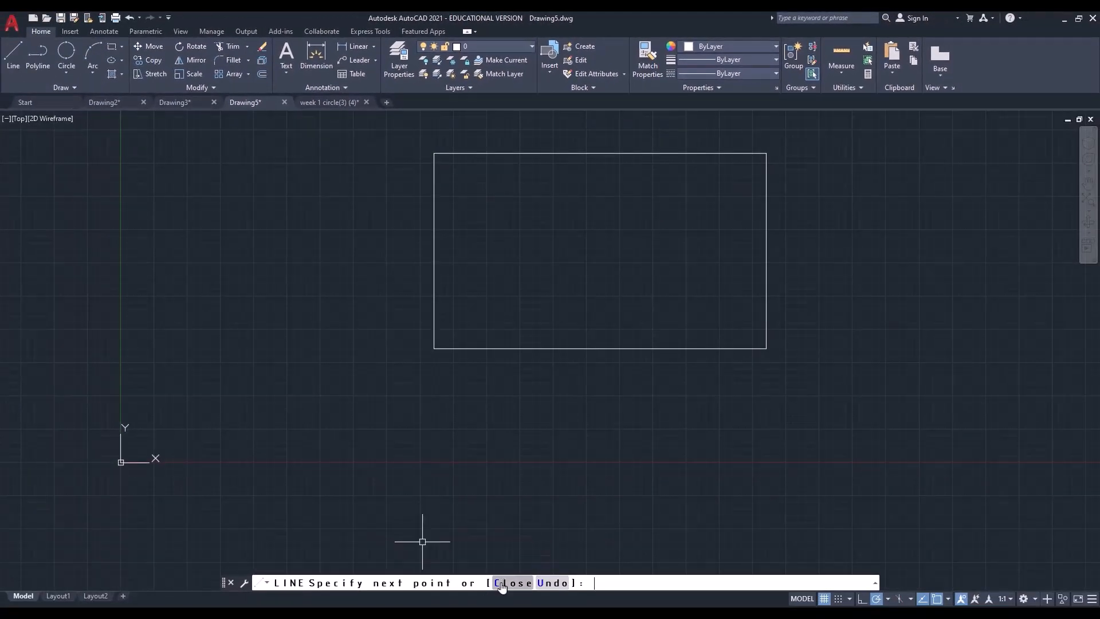